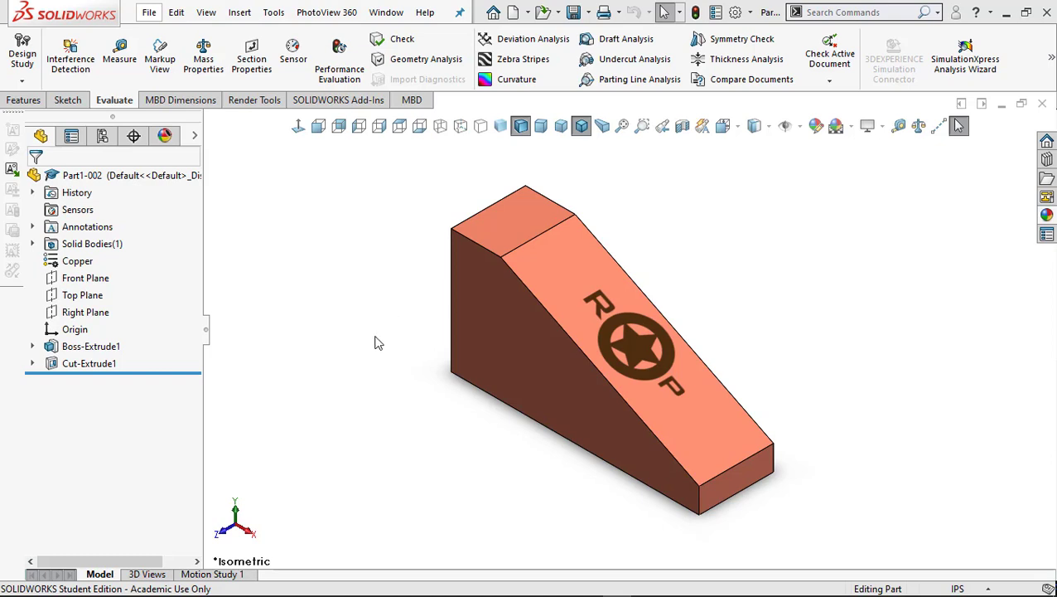
Step: Switch to Chrome to examine the reference drawing of SOLIDWORKS PART#1, and return to the wedge part in SOLIDWORKS
mouse_move(373, 592)
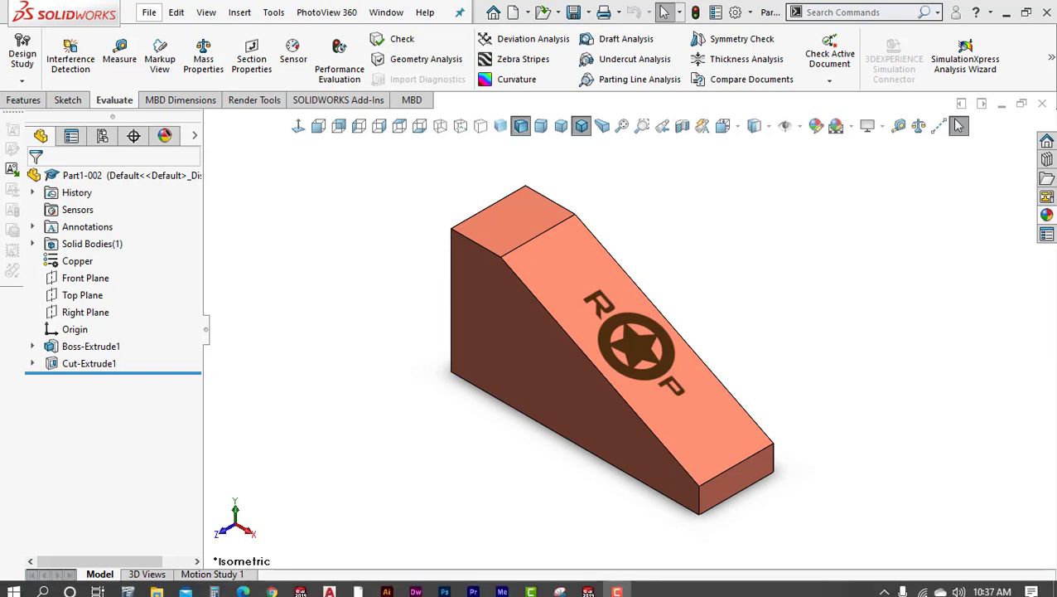
click(272, 585)
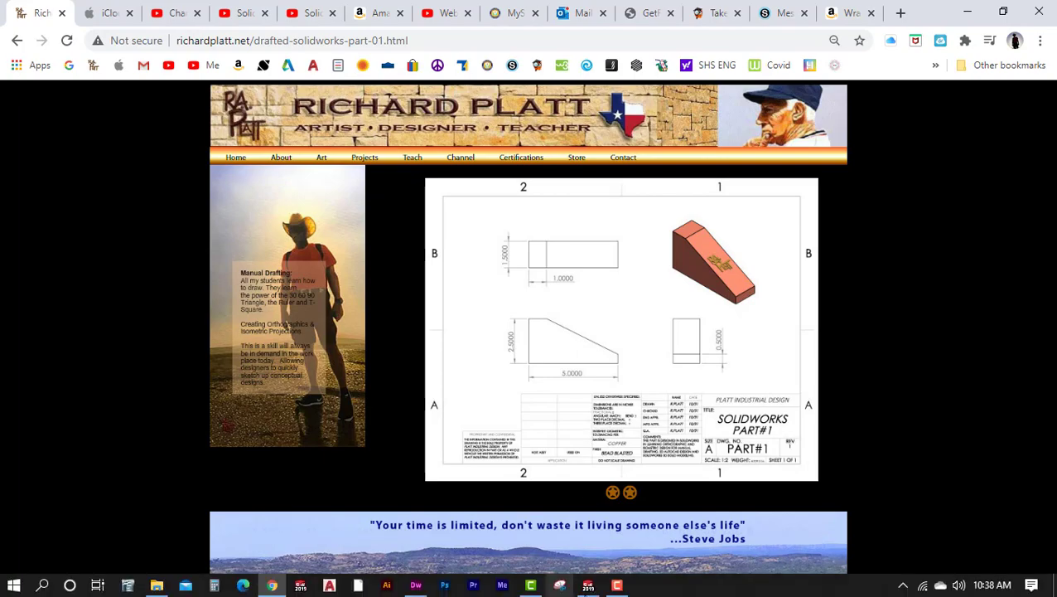
click(588, 585)
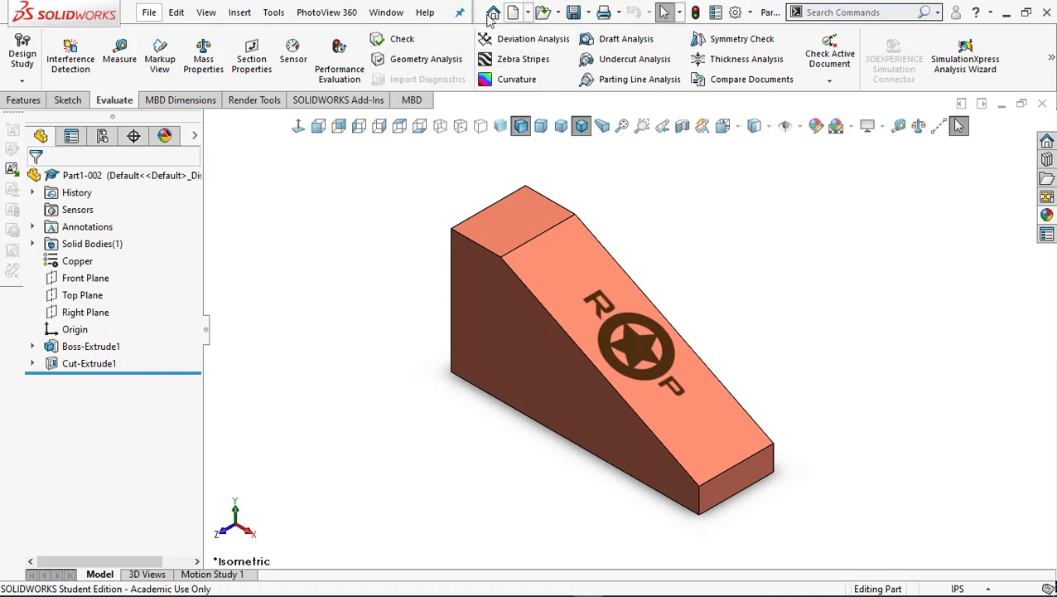
Step: Create a drawing from the wedge part using the standard A (ANSI) Landscape sheet with its sheet format displayed
click(528, 13)
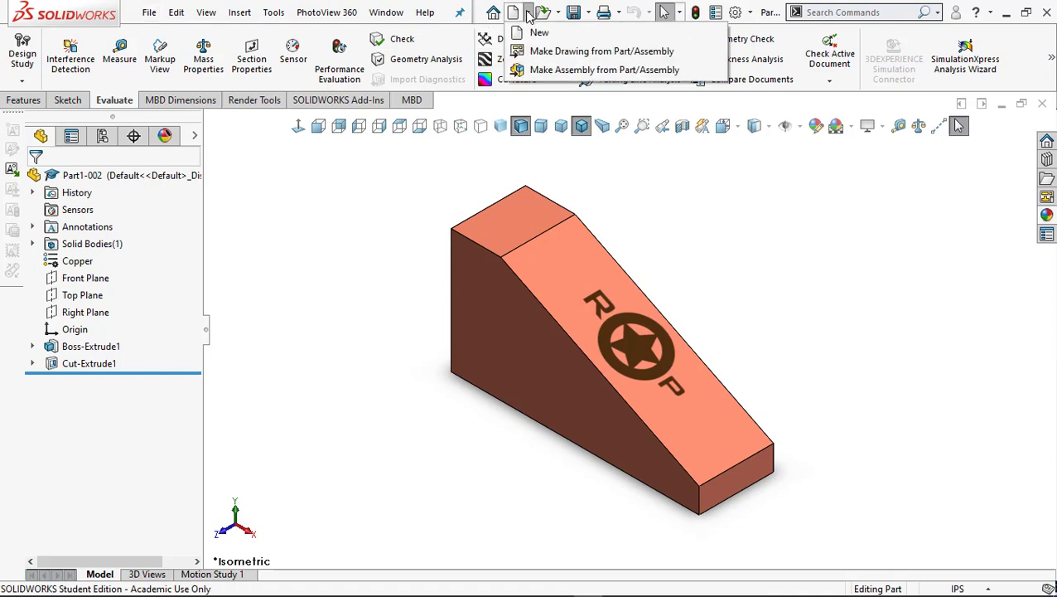
click(539, 52)
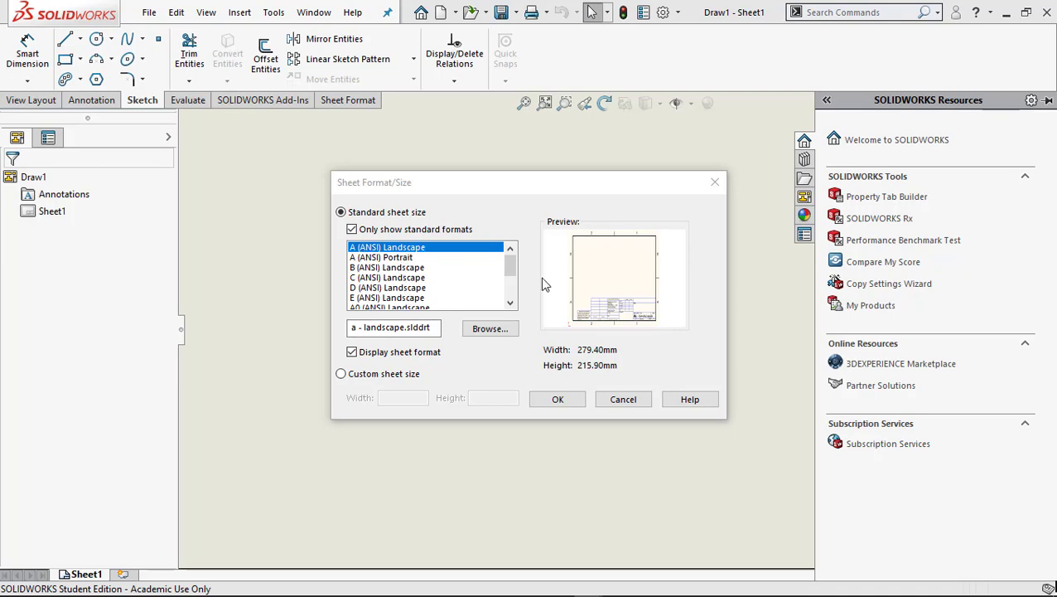
click(562, 401)
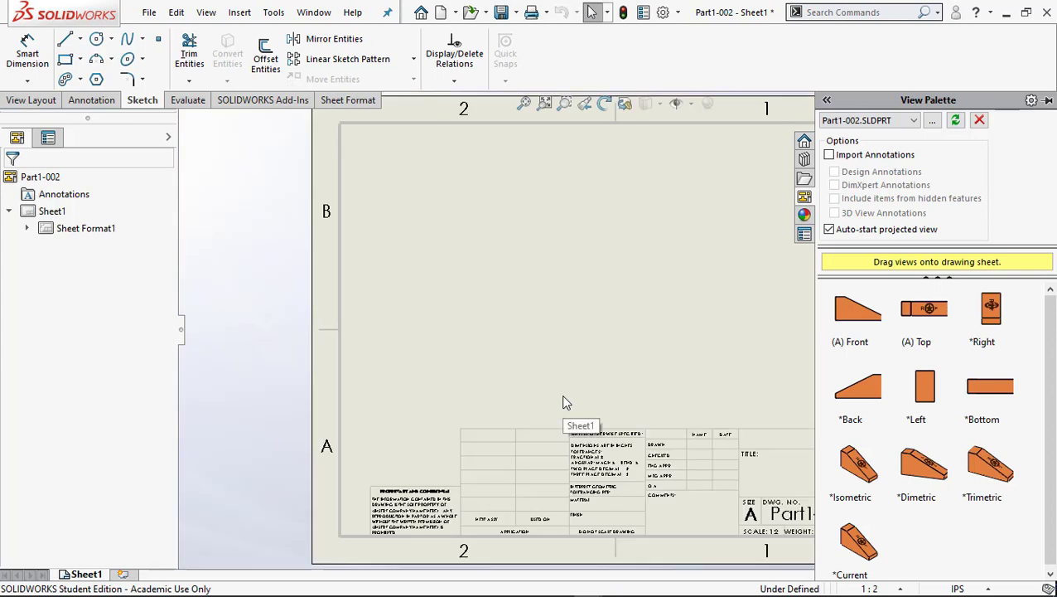
Step: Place the part's front view on the sheet with projected top, right and isometric views
drag(858, 316, 491, 355)
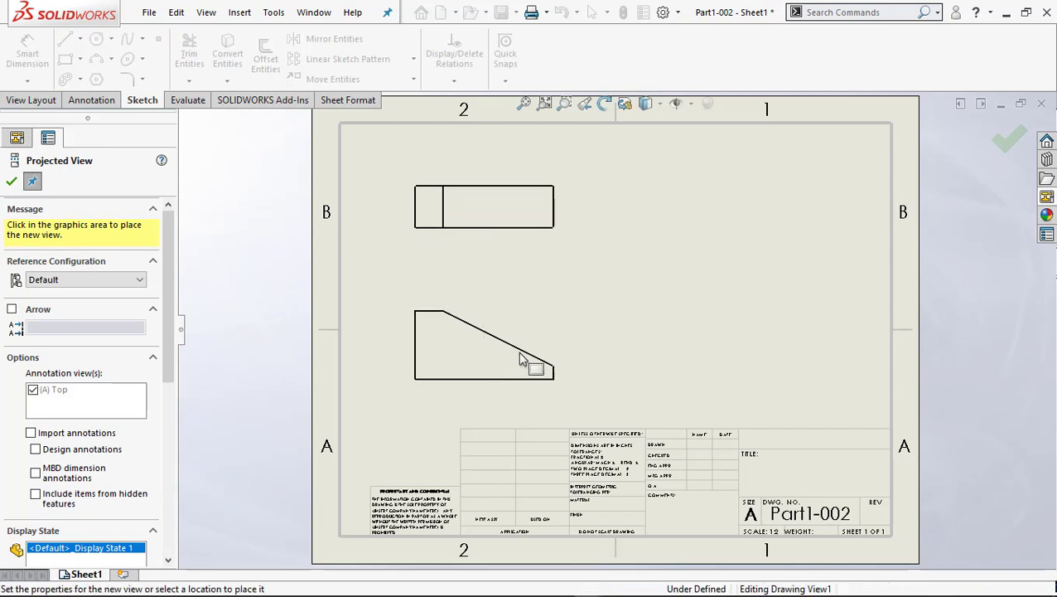
click(736, 366)
click(765, 371)
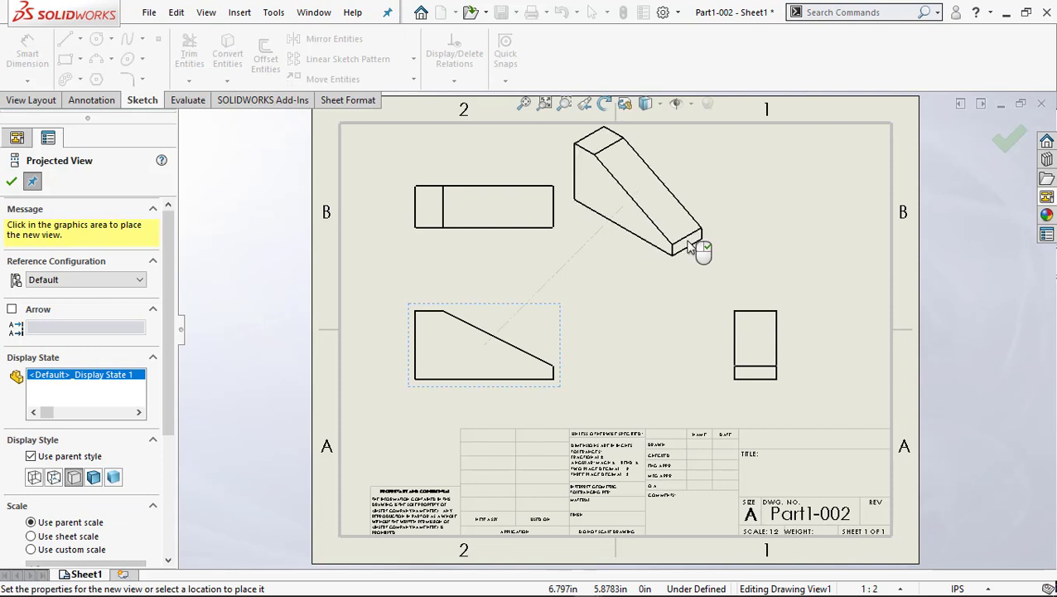
click(689, 247)
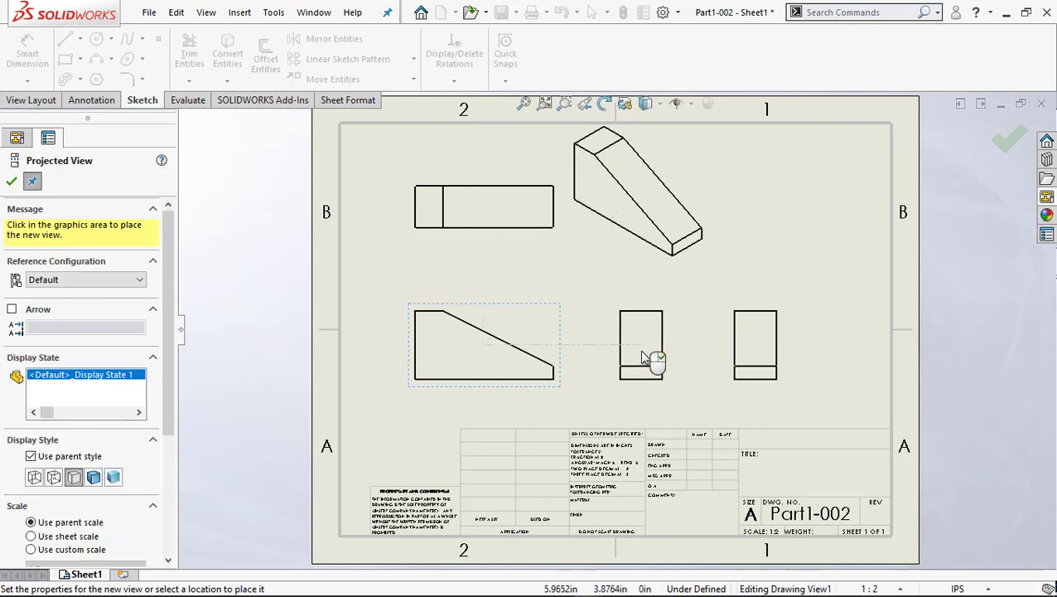
key(Escape)
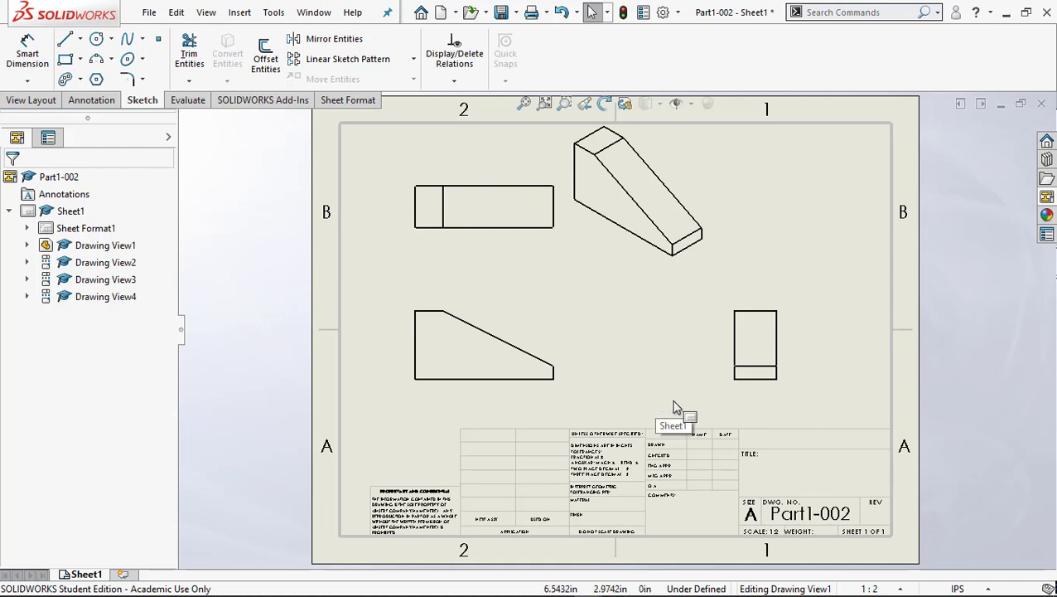
Step: Delete the top, front, isometric and right views from the sheet
click(462, 213)
key(Delete)
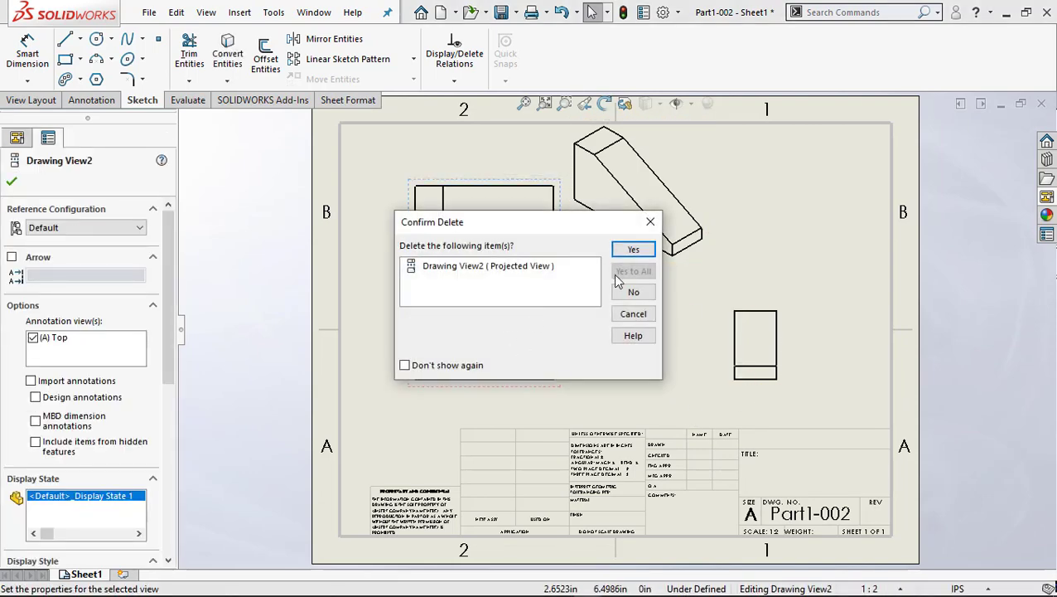
click(647, 256)
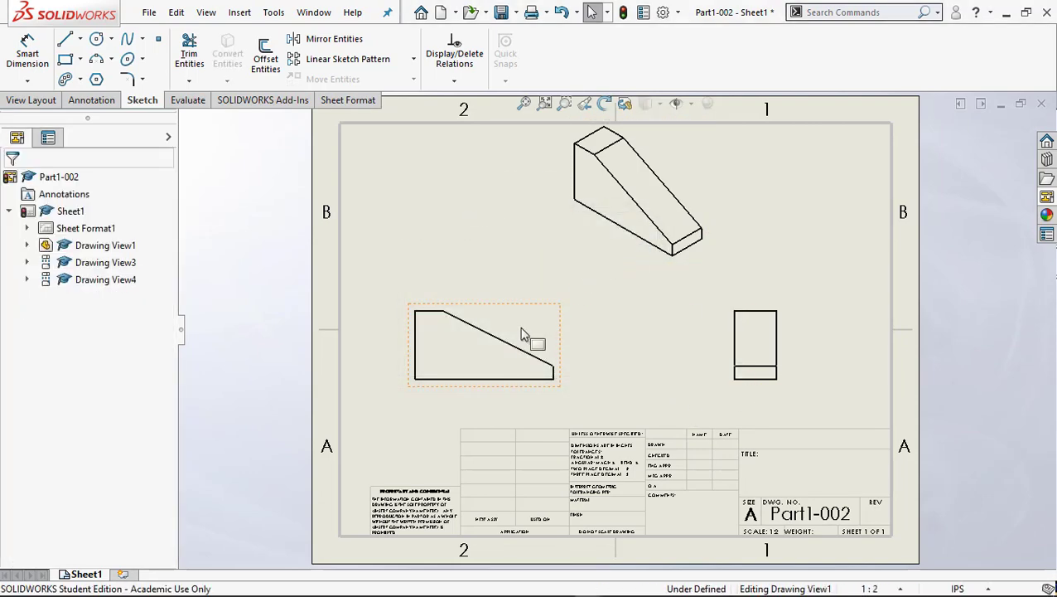
click(522, 333)
key(Delete)
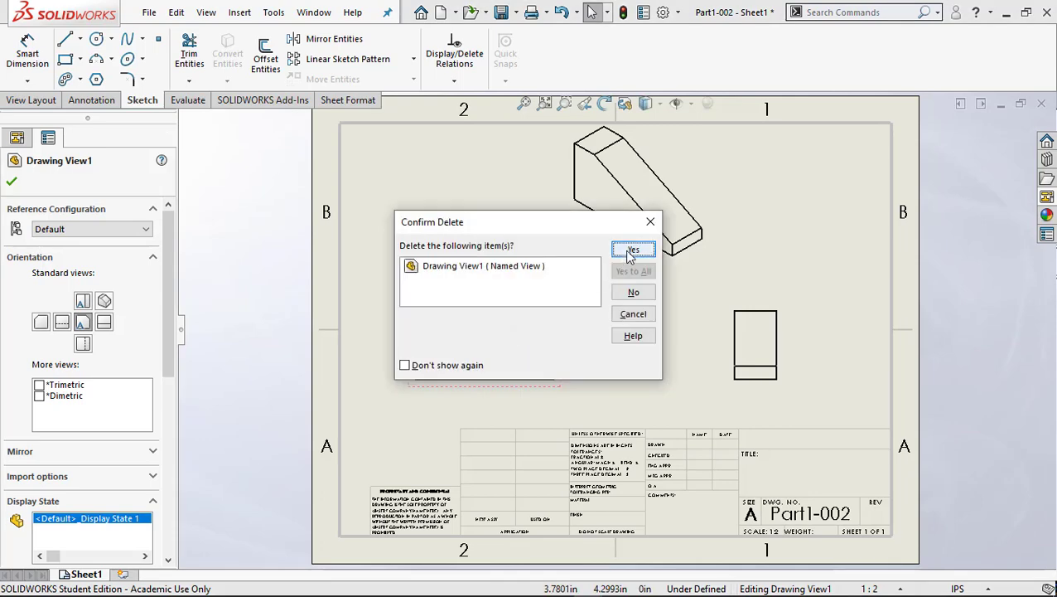
click(631, 249)
click(639, 232)
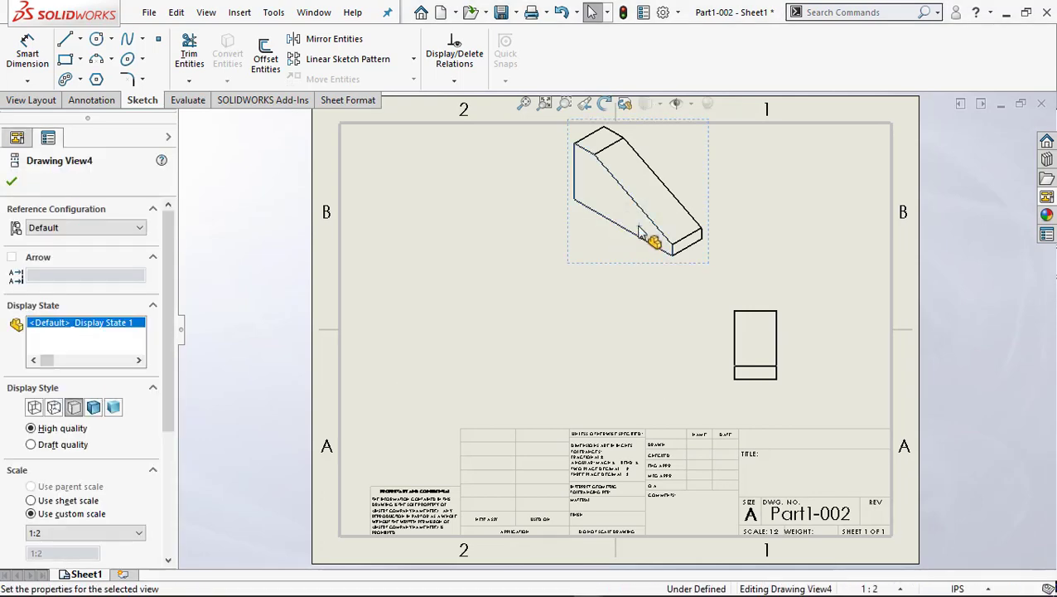
key(Delete)
click(634, 251)
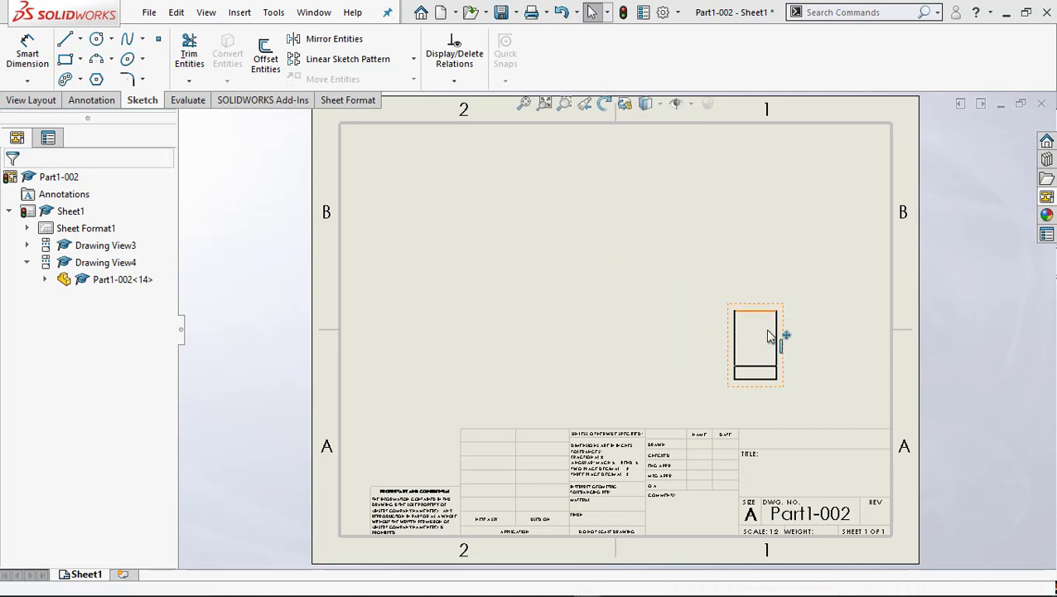
click(727, 332)
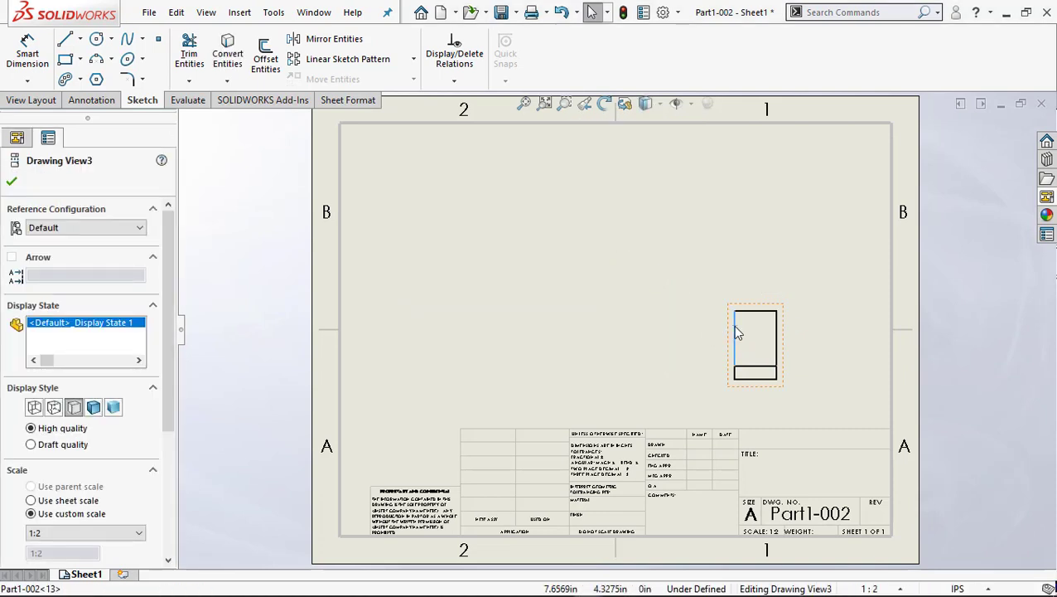
key(Delete)
click(633, 249)
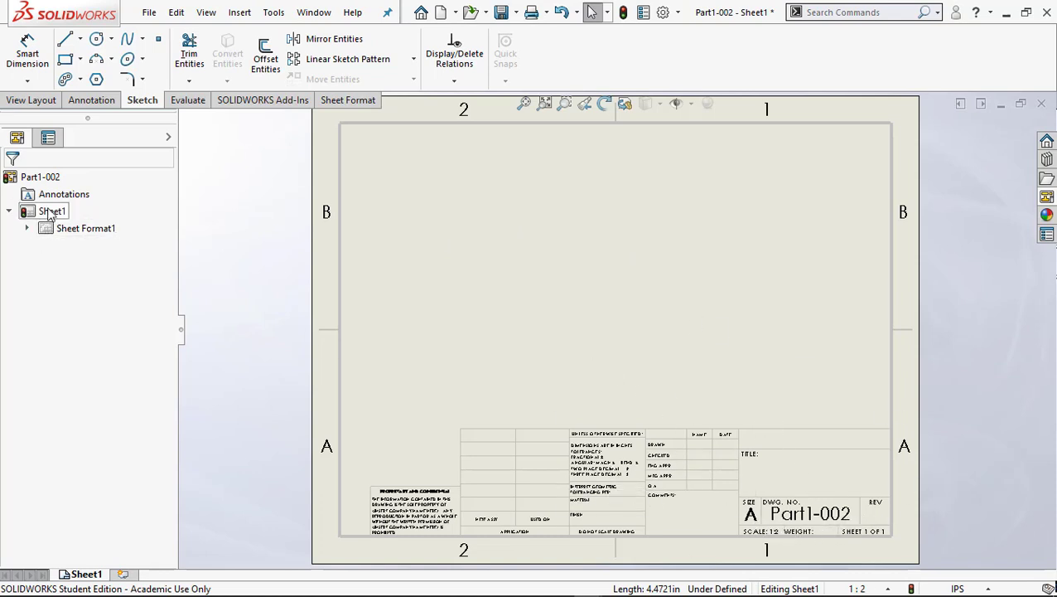
Step: Open Sheet Format1 for editing, focusing on its title block
right_click(61, 229)
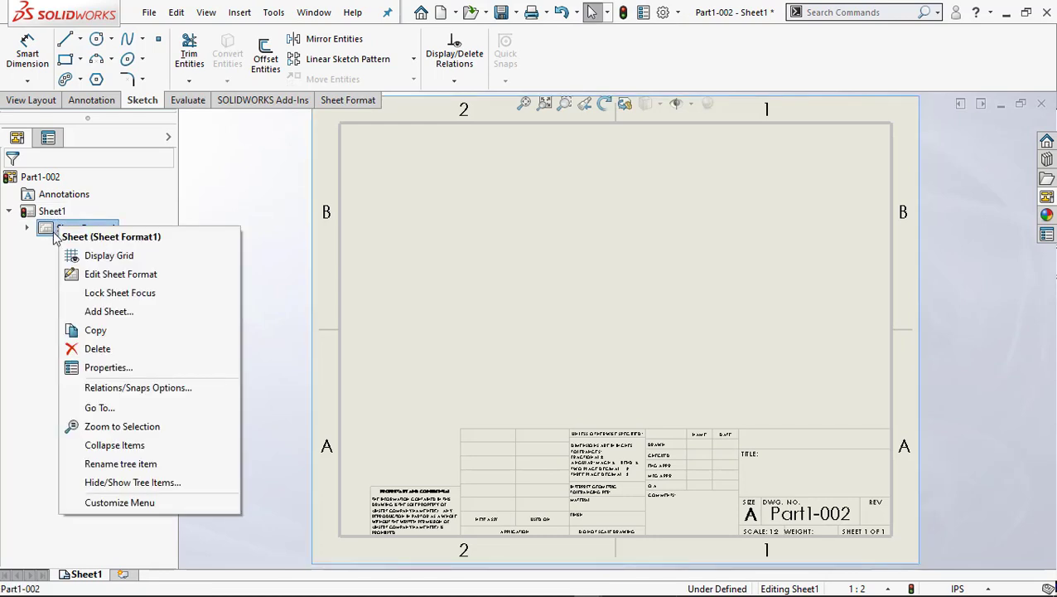
click(123, 274)
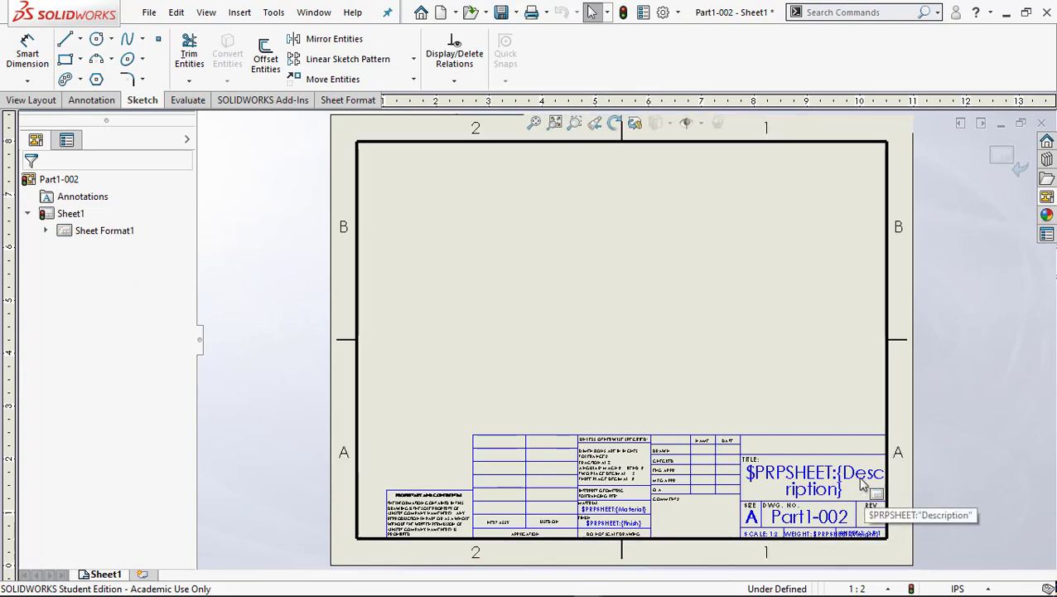
key(z)
key(z)
scroll(687, 369, down, 3)
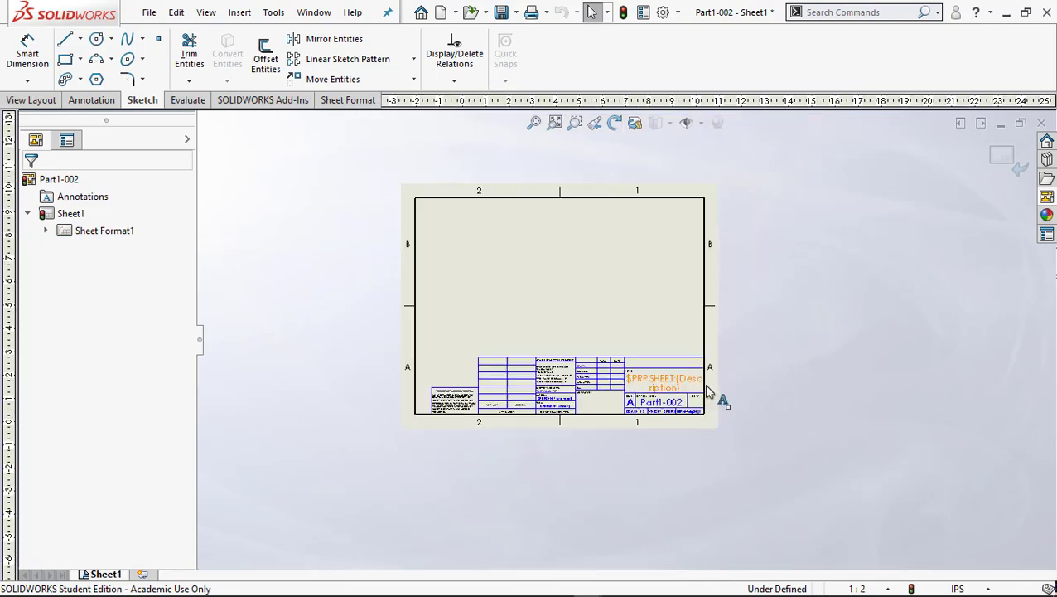
scroll(601, 344, down, 6)
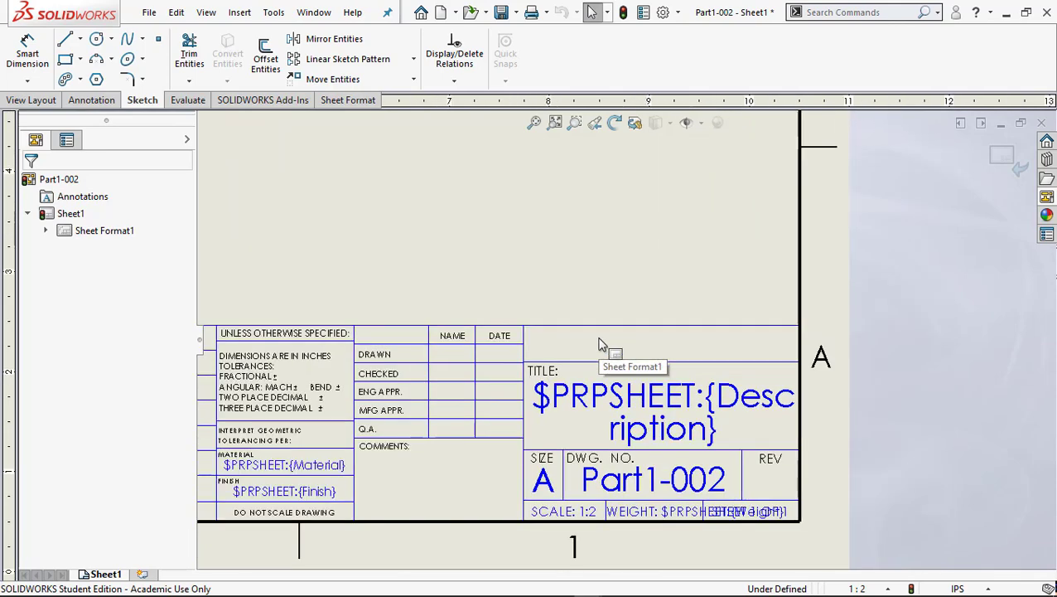
scroll(601, 345, up, 1)
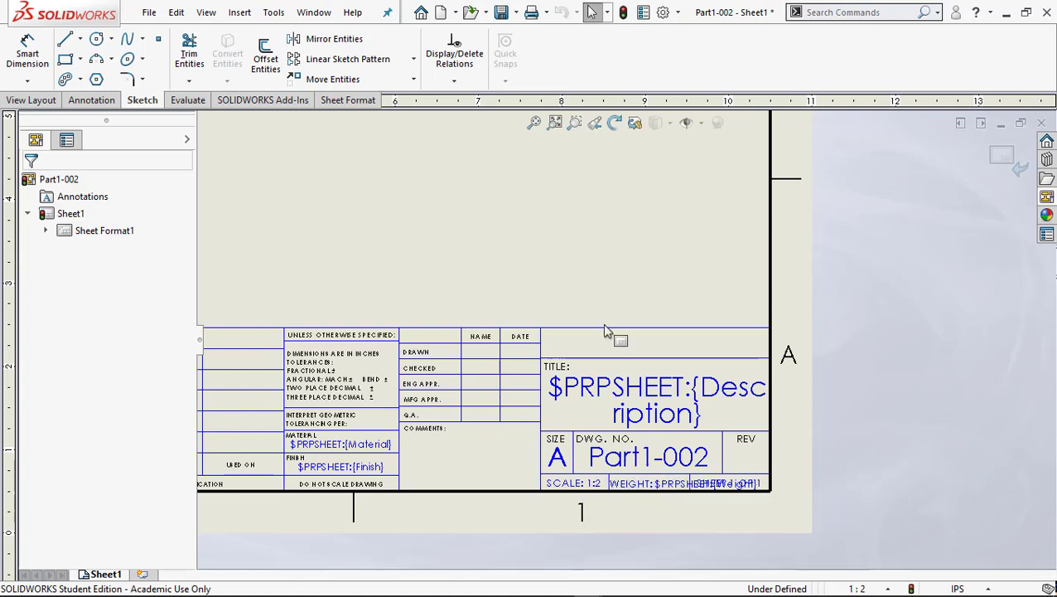
Step: Enter "PLATT" in the blank company-name note above the TITLE field of the title block
double_click(660, 346)
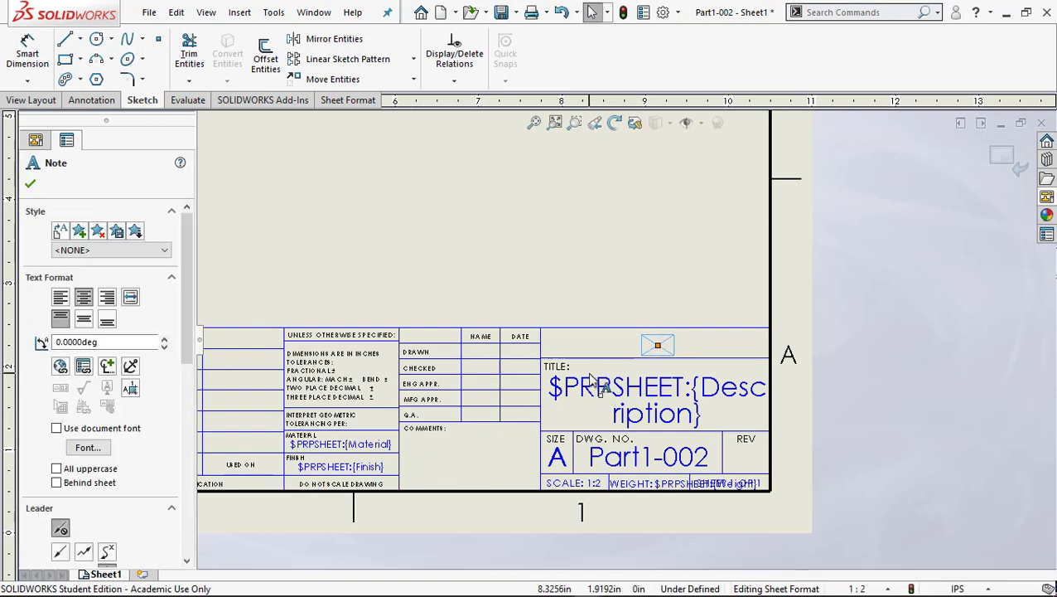
click(657, 346)
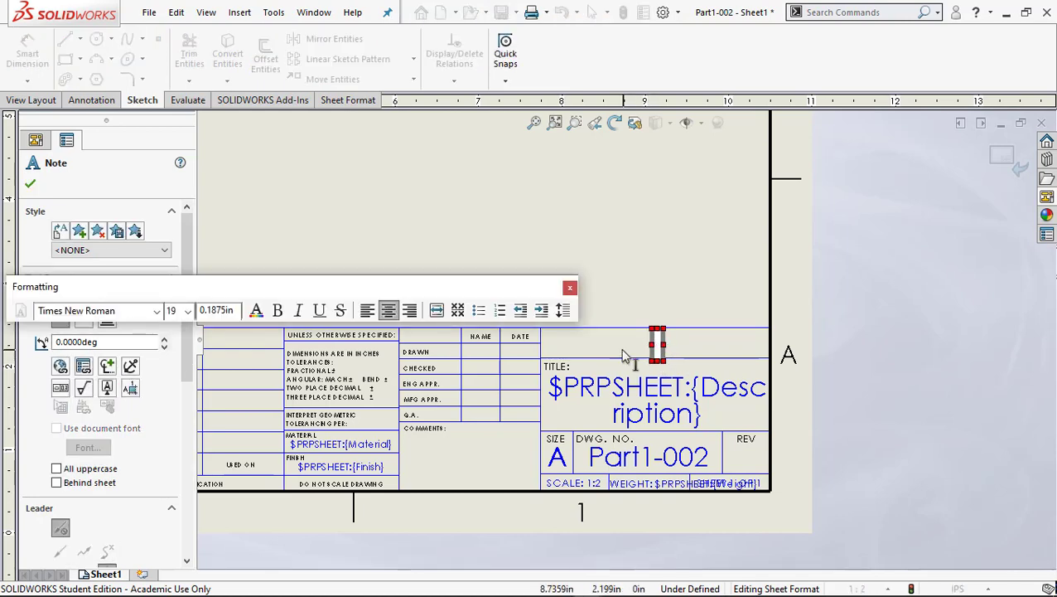
text(pla)
key(BackSpace)
key(BackSpace)
key(BackSpace)
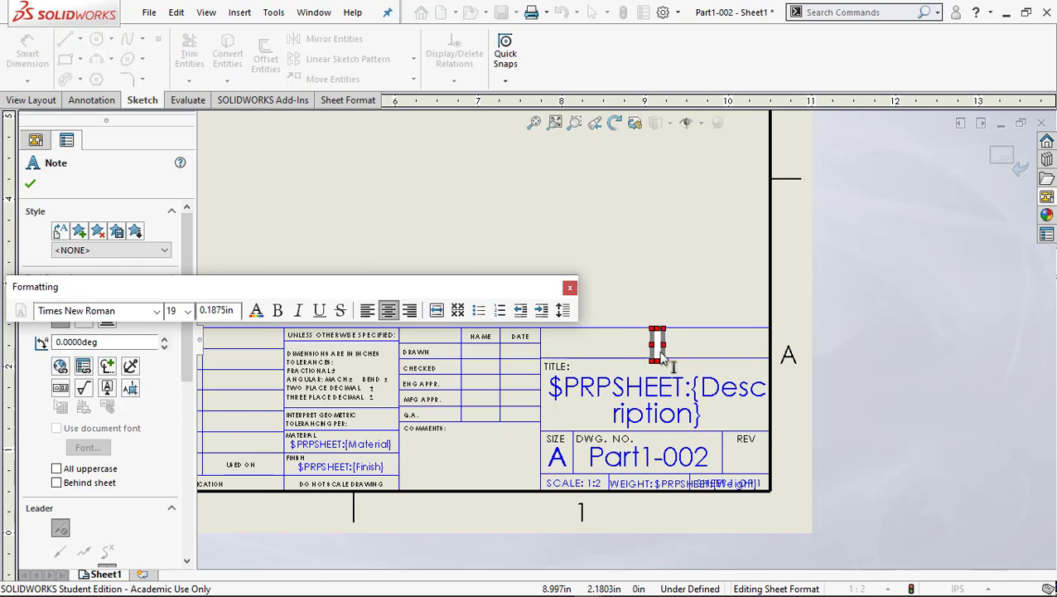
text(PLATT DES)
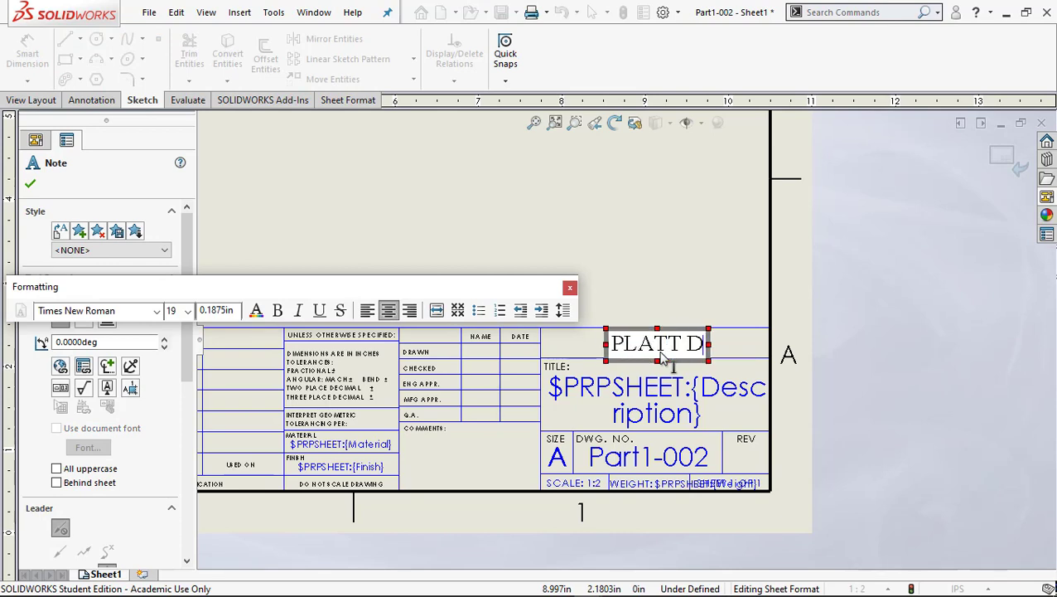
key(BackSpace)
key(BackSpace)
key(BackSpace)
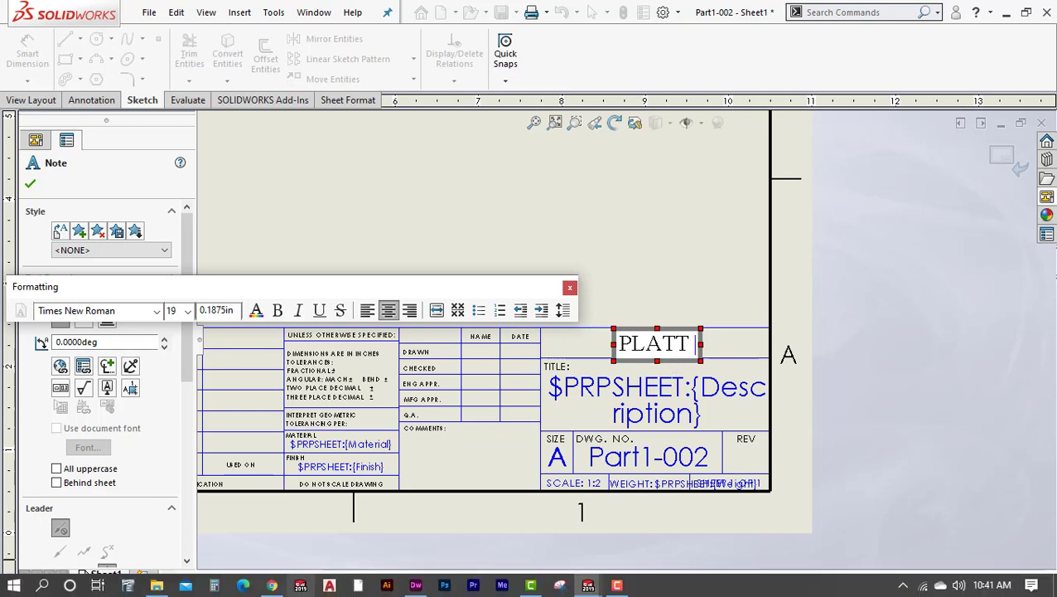
Step: Check the company name on the reference drawing in Chrome and complete the SOLIDWORKS title block note as "PLATT INDUSTRIAL DESIGN"
click(271, 585)
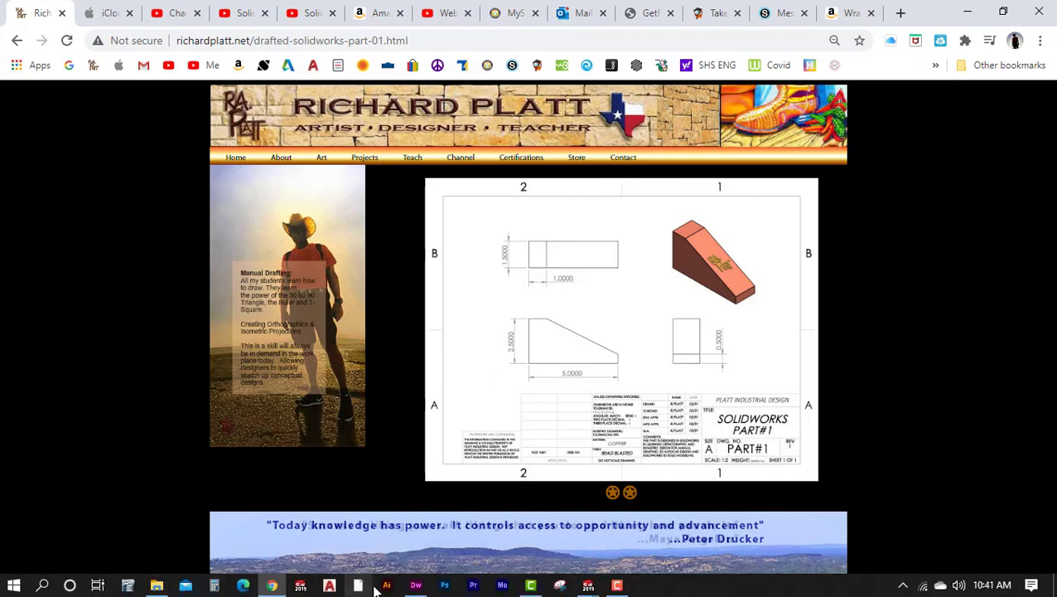
click(590, 586)
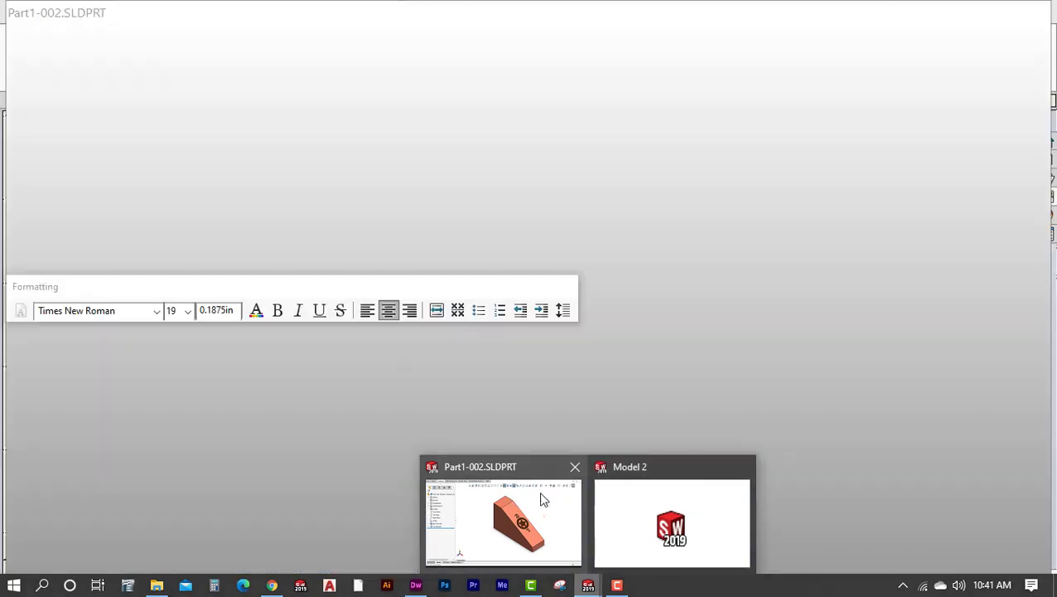
click(630, 508)
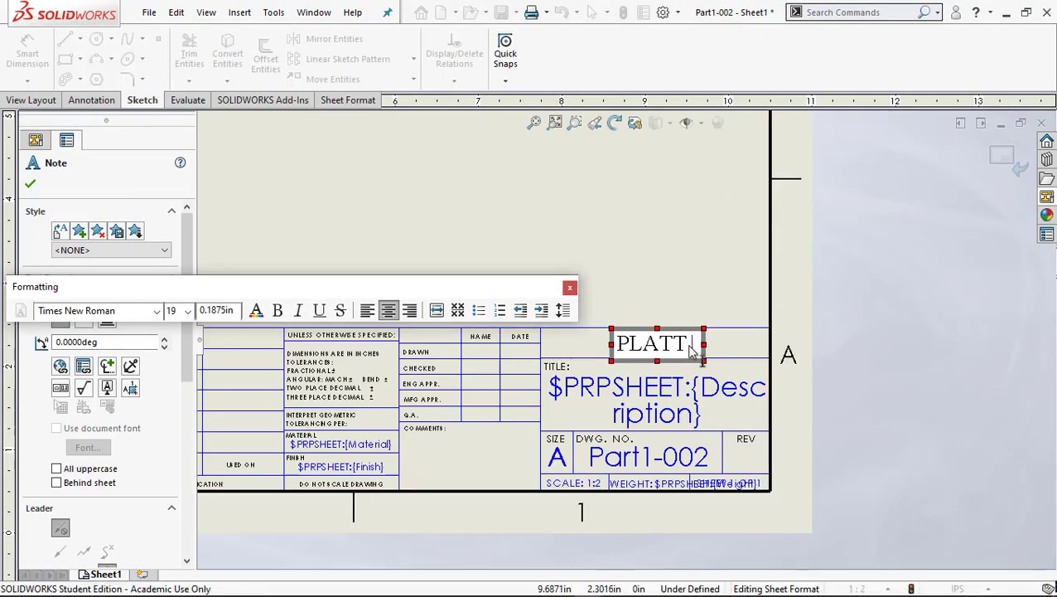
text(INDUSTRIAL )
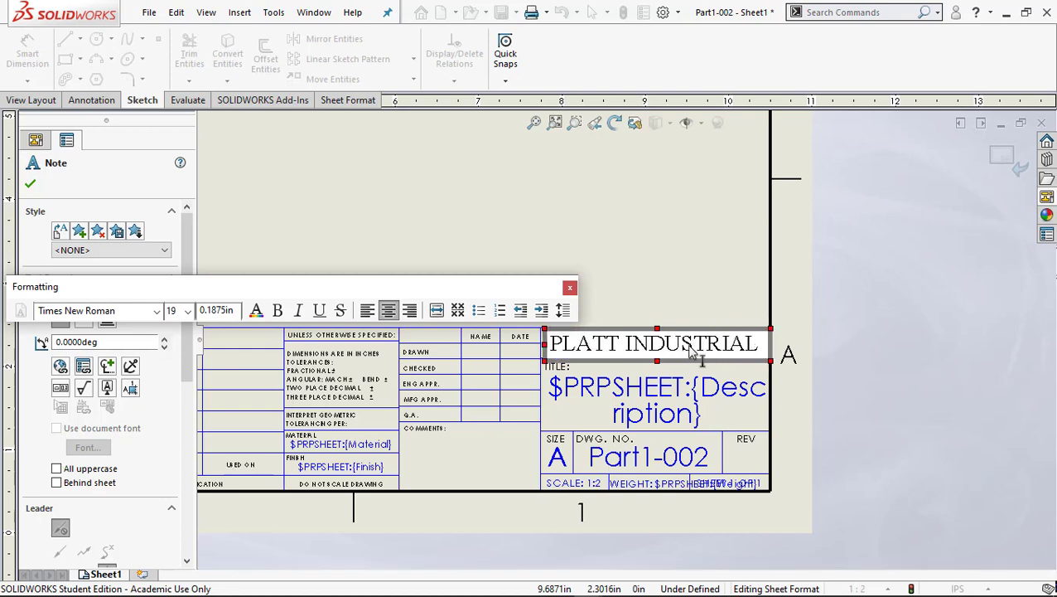
text(DESIGN)
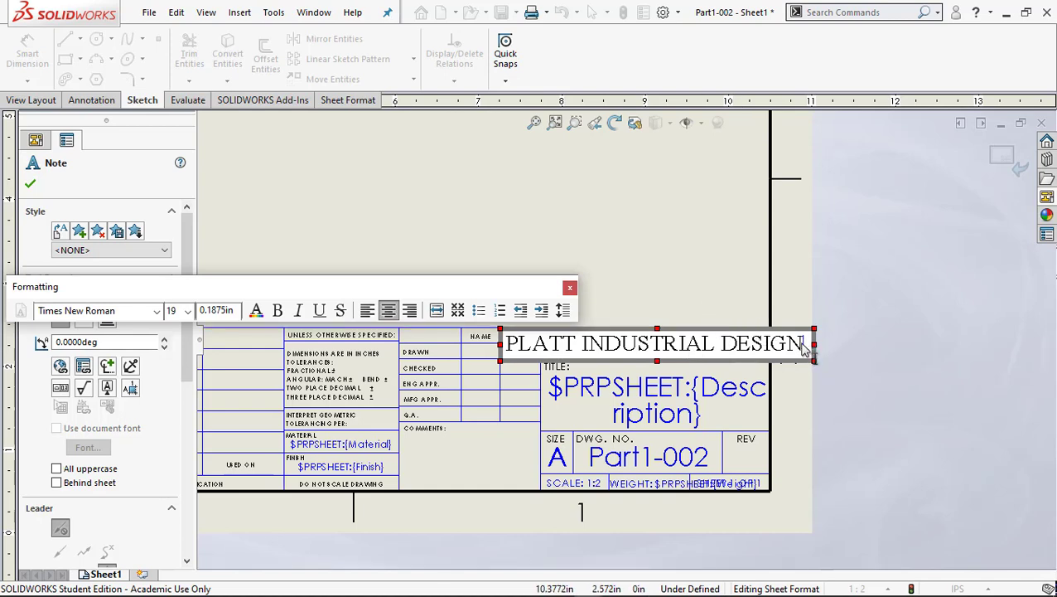
Step: Format the company name PLATT INDUSTRIAL DESIGN in the title block as italic Calibri Light
drag(805, 346, 485, 341)
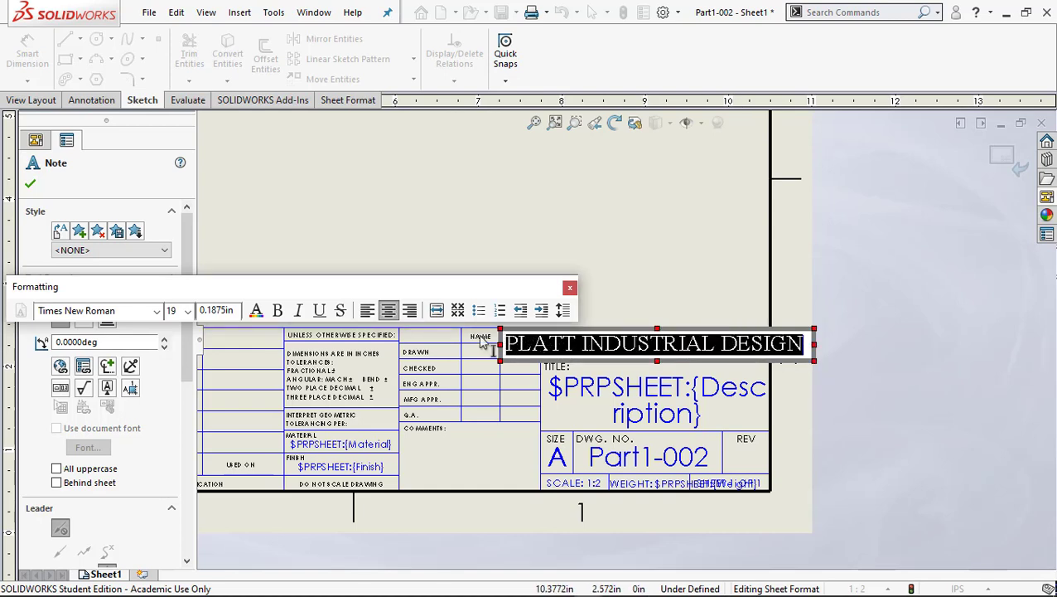
click(296, 311)
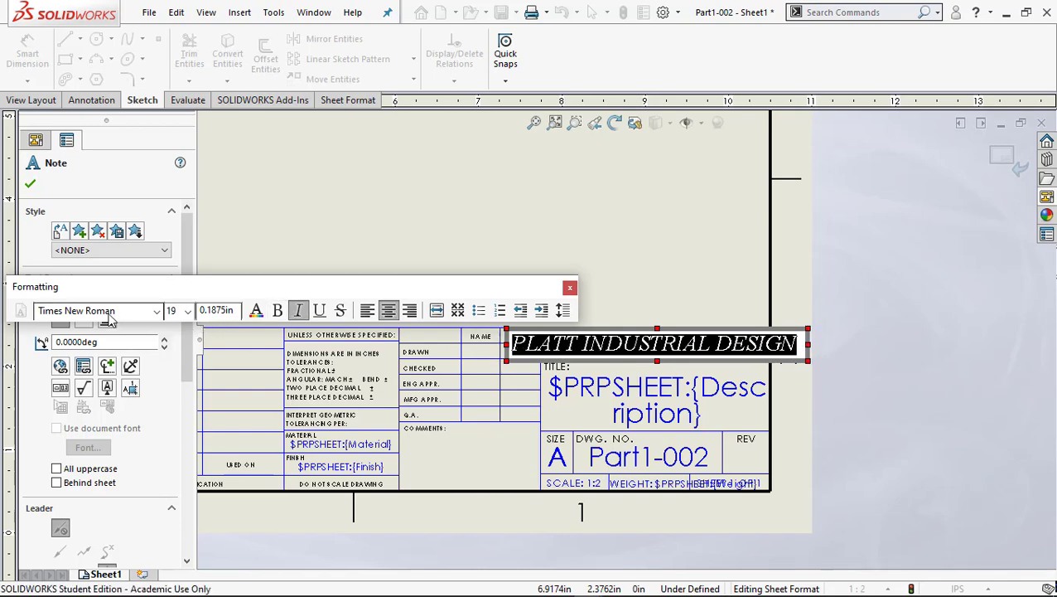
click(156, 312)
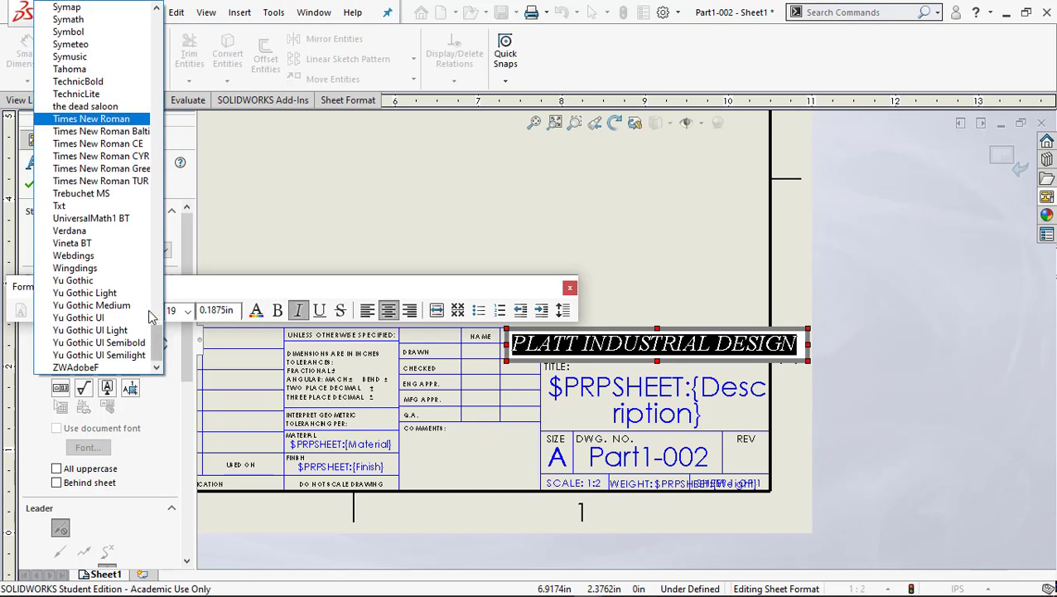
scroll(132, 203, up, 2)
scroll(133, 203, up, 10)
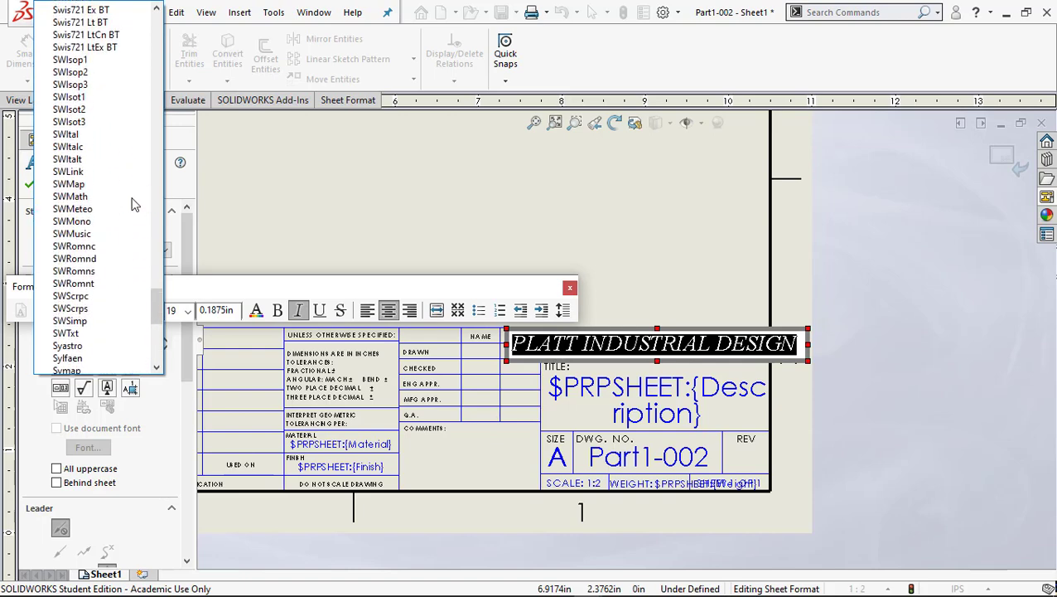
drag(160, 287, 166, 87)
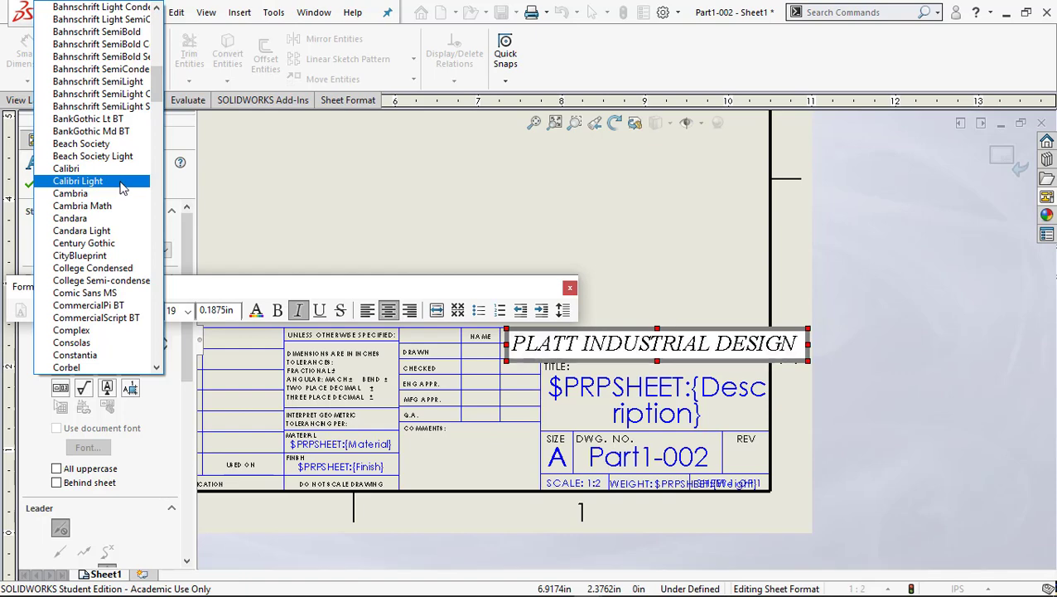
click(119, 190)
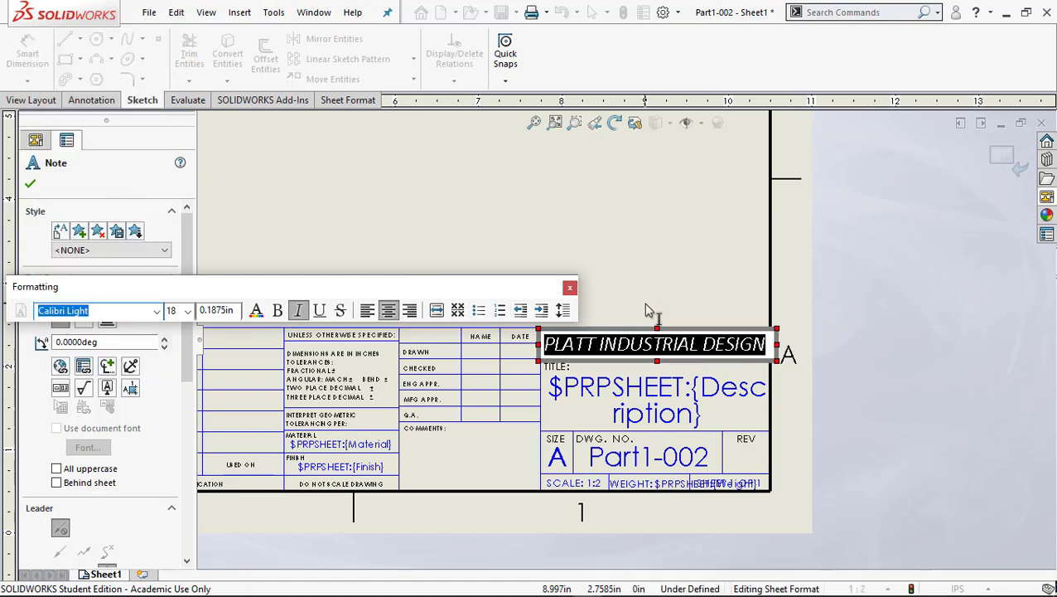
key(Escape)
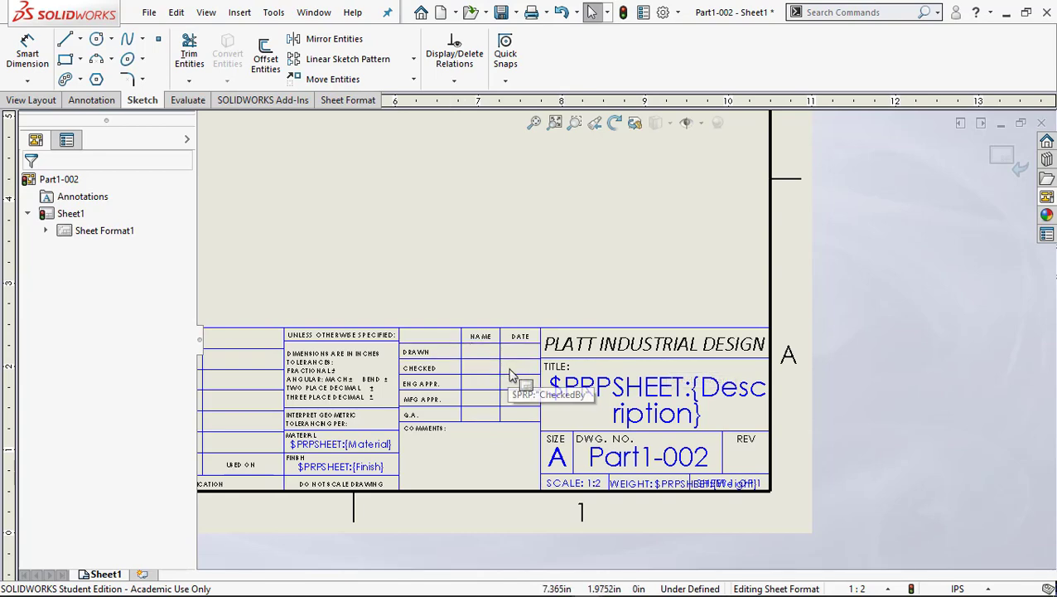
Step: Enter the drafter's name in the blank NAME cell of the title block's DRAWN row
scroll(511, 374, up, 1)
scroll(510, 374, up, 1)
scroll(507, 389, down, 5)
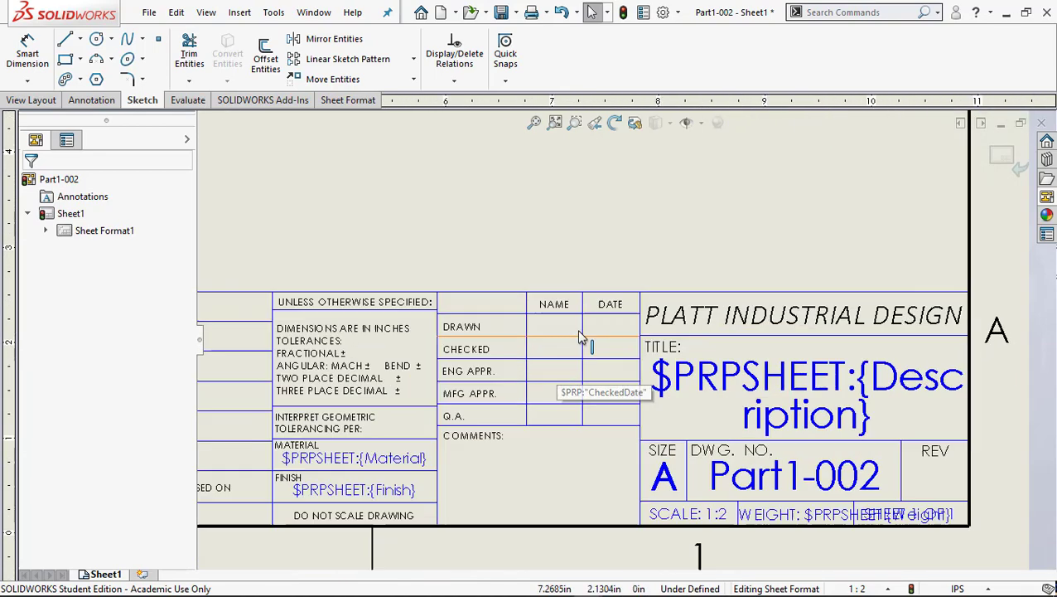
click(554, 329)
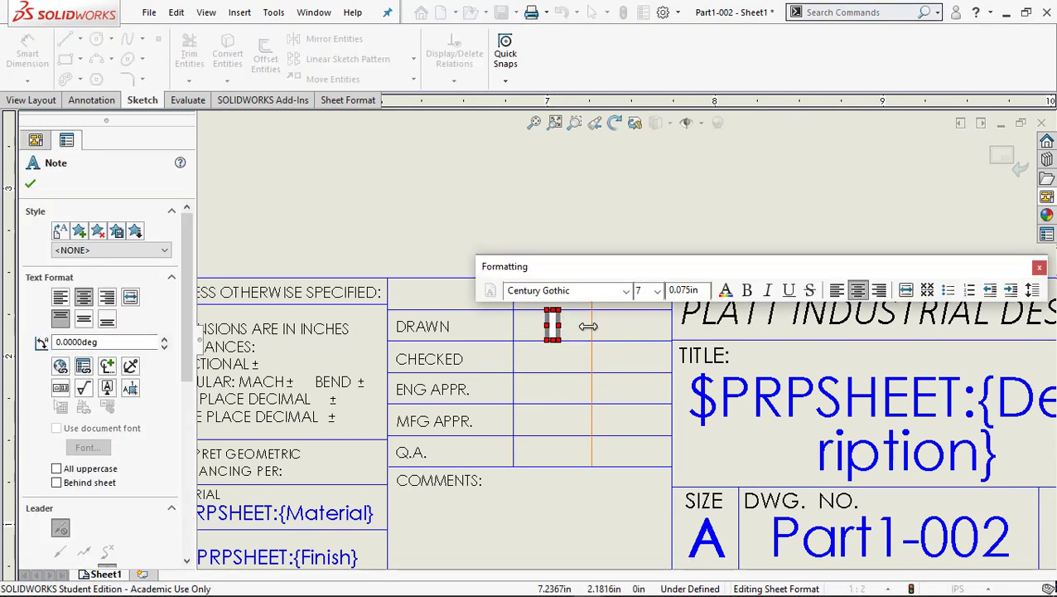
text(R.PLATT)
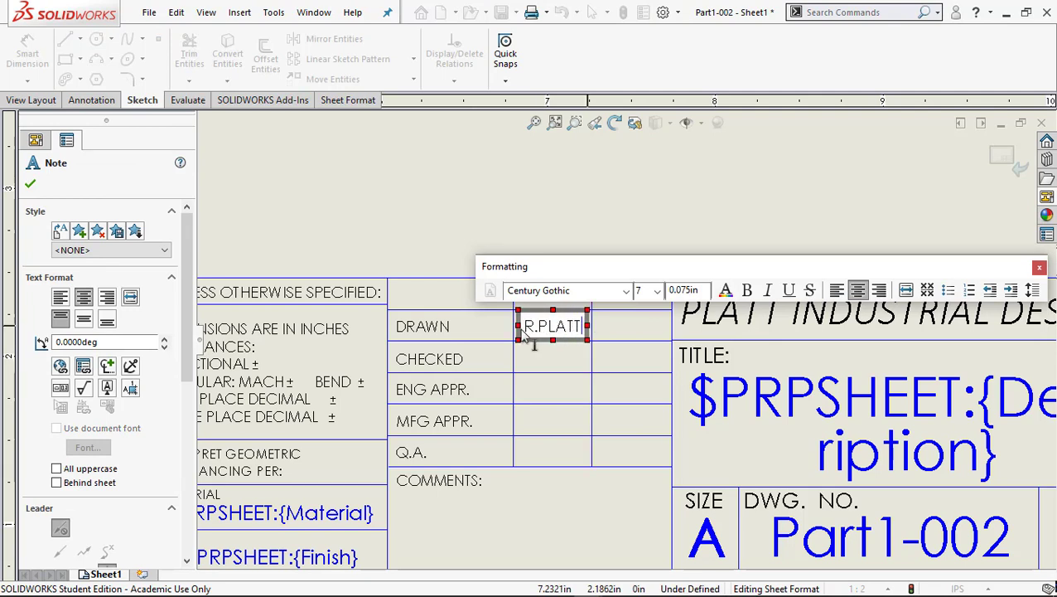
Step: Copy the drafter's name from the DRAWN row into the NAME cell of the CHECKED row
drag(524, 326, 588, 338)
key(ctrl+c)
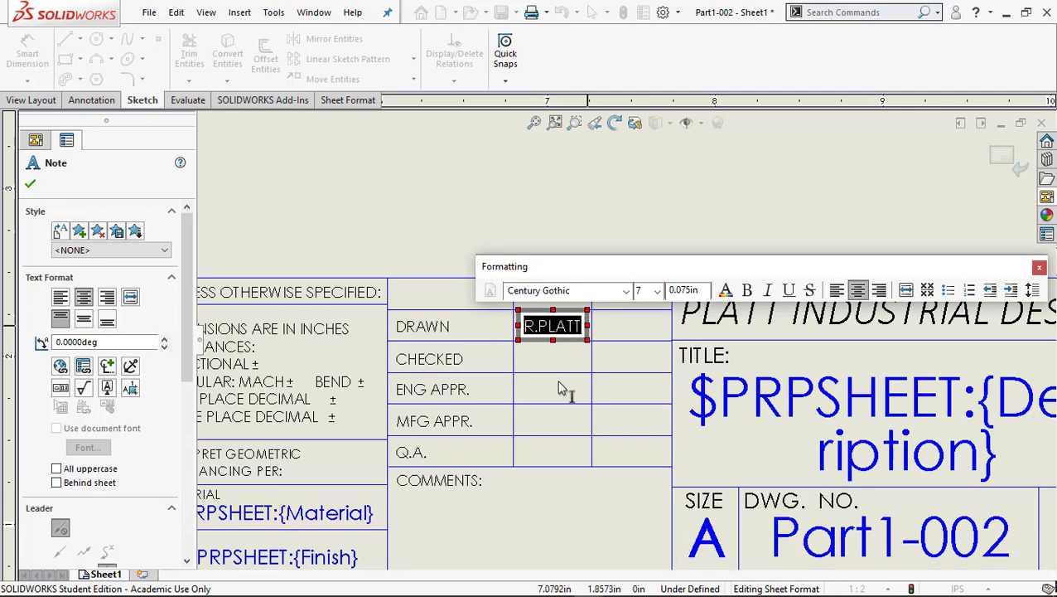
click(559, 361)
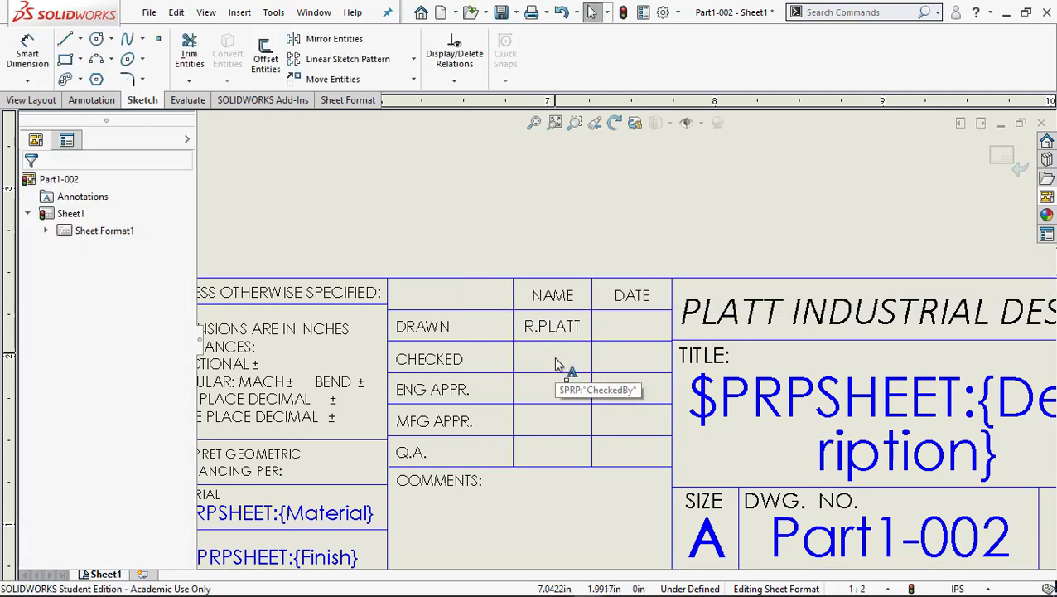
click(555, 362)
double_click(553, 357)
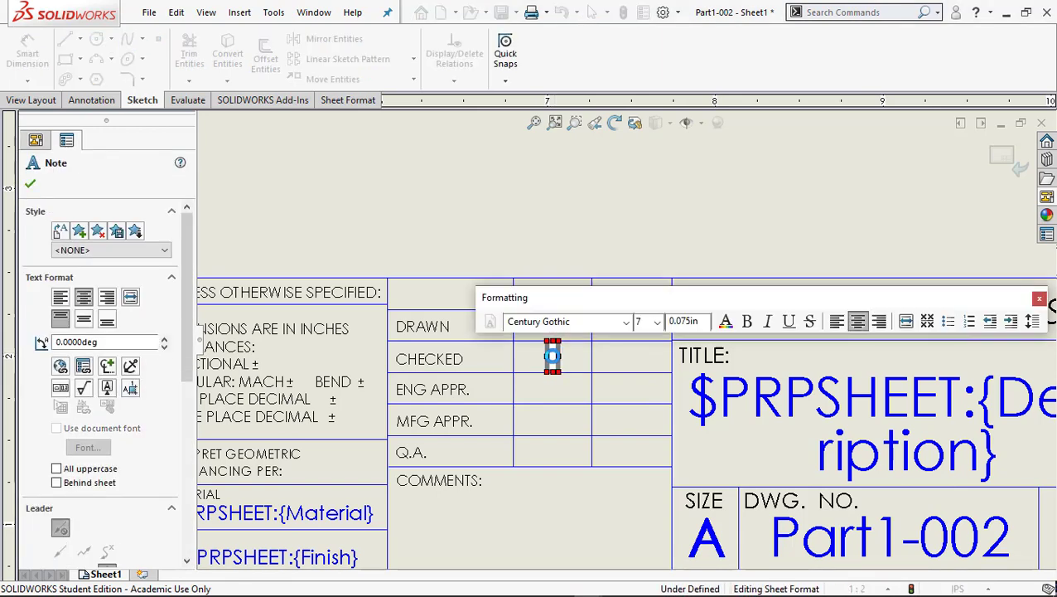
key(ctrl+v)
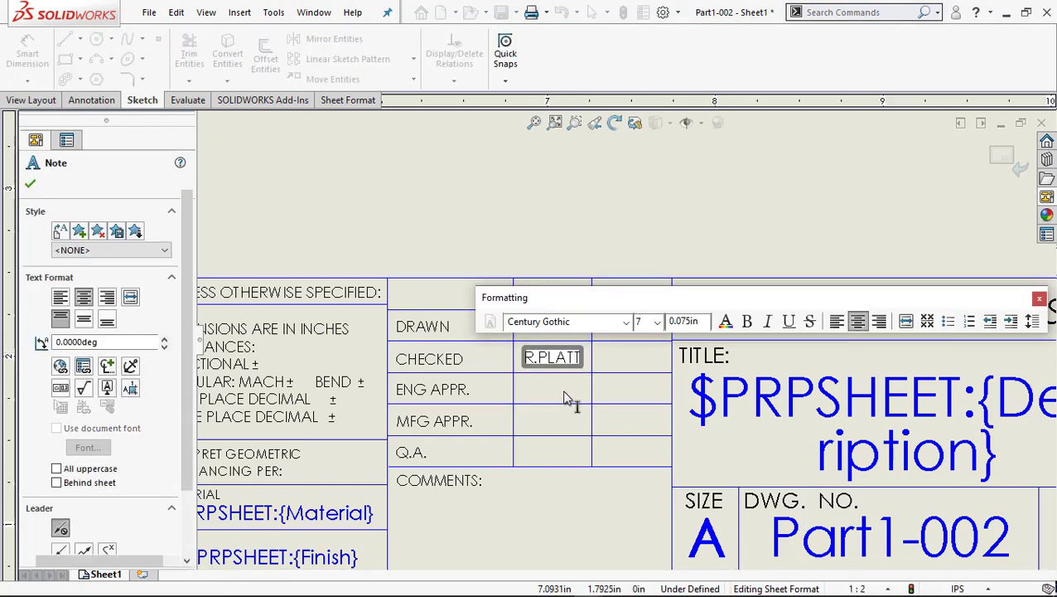
Step: Paste the copied name into the NAME cells of the ENG APPR. and MFG APPR. rows
click(566, 398)
double_click(553, 389)
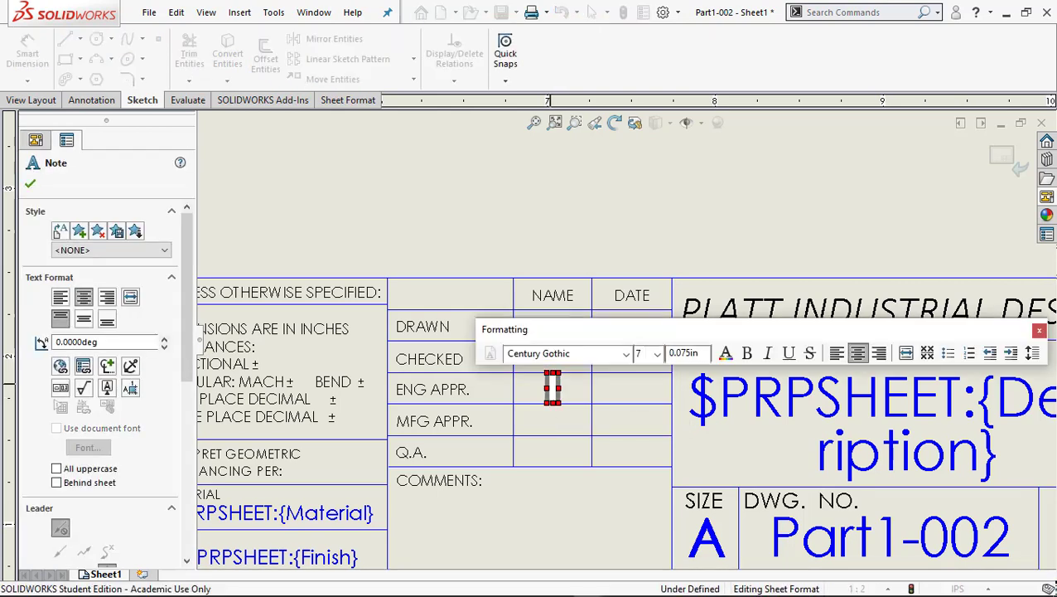
key(ctrl+v)
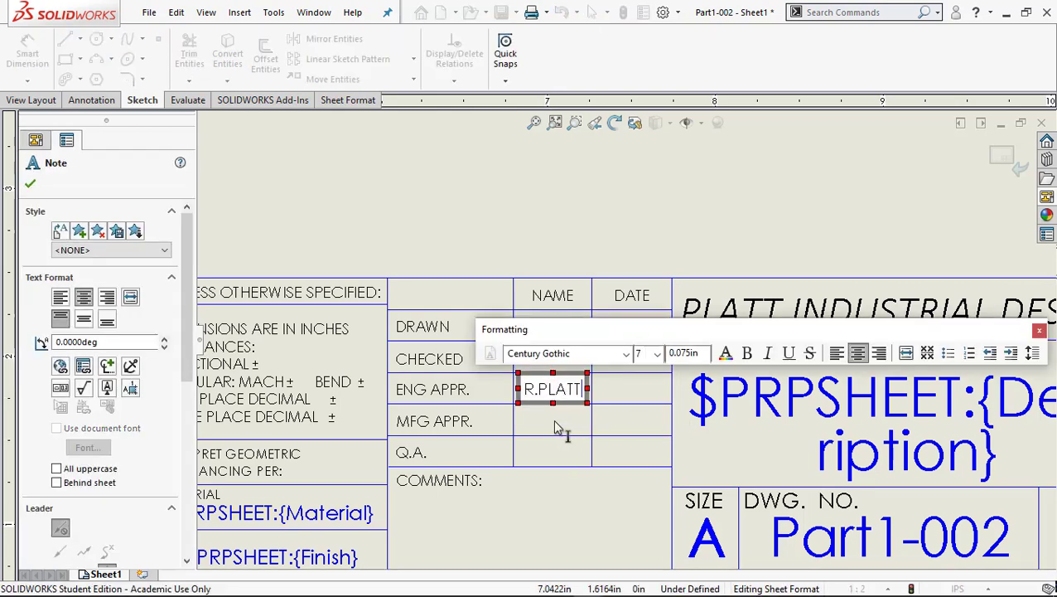
click(557, 428)
double_click(555, 423)
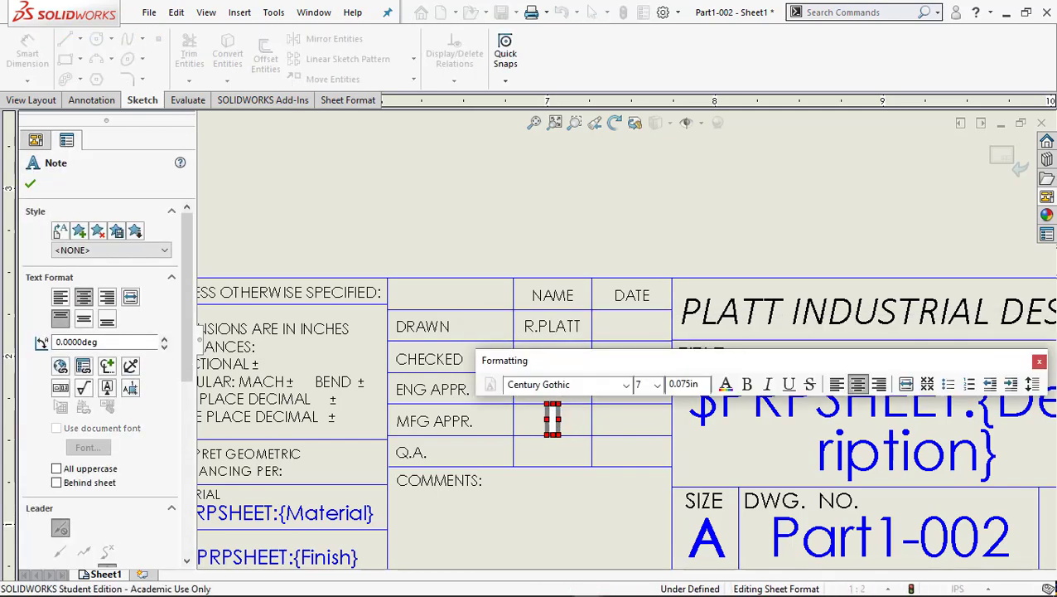
key(ctrl+v)
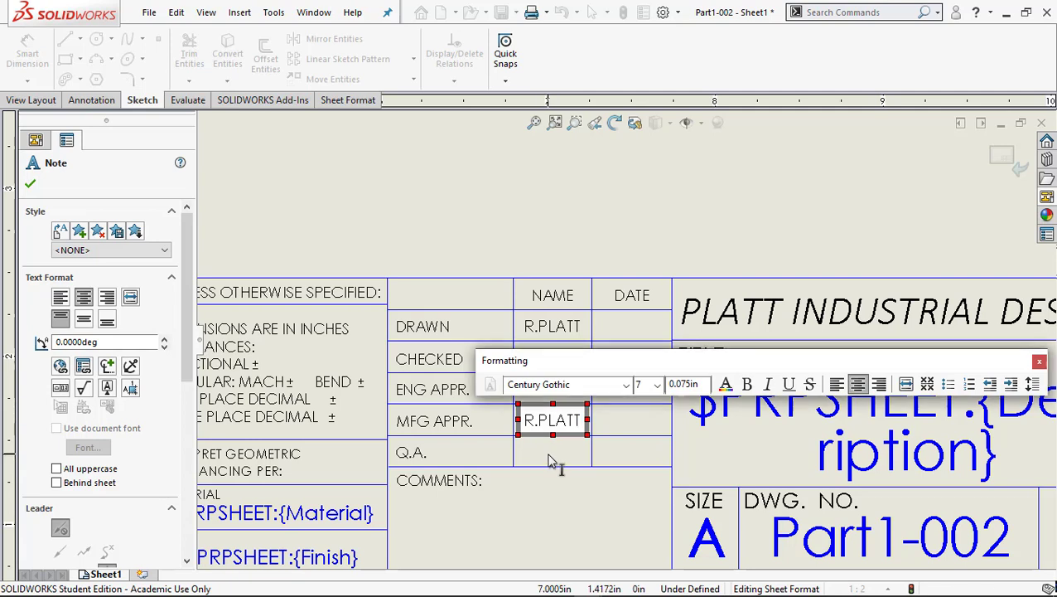
Step: Paste the copied name into the NAME cell of the Q.A. row and finish the note
click(548, 461)
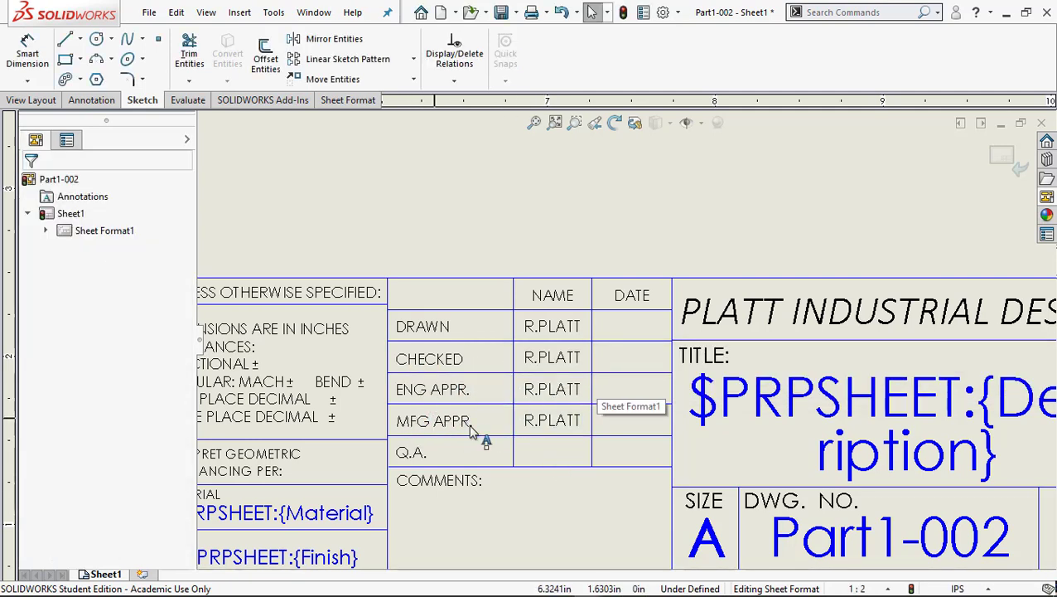
double_click(553, 452)
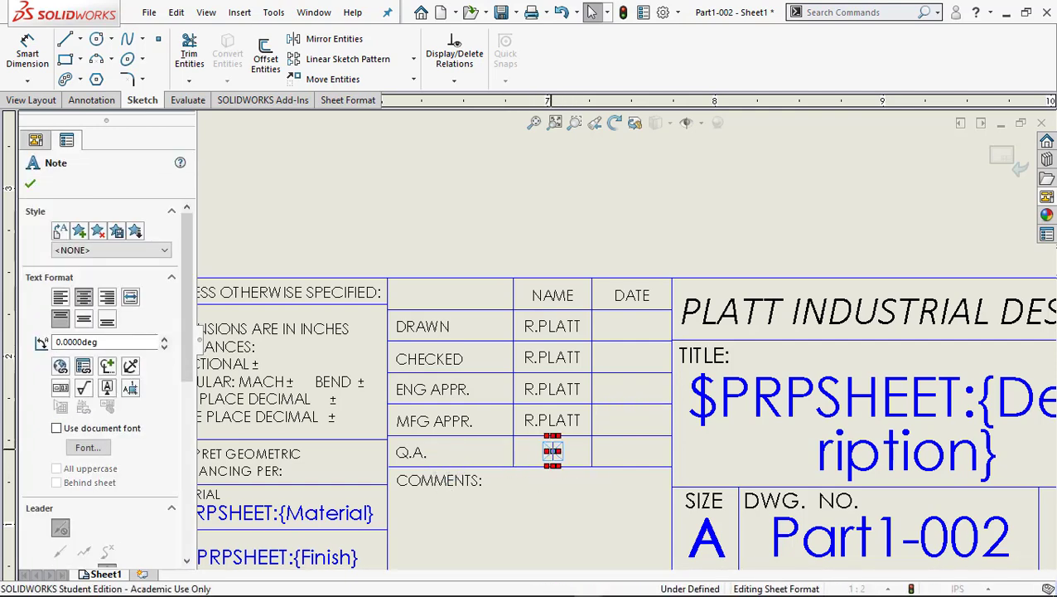
key(ctrl+v)
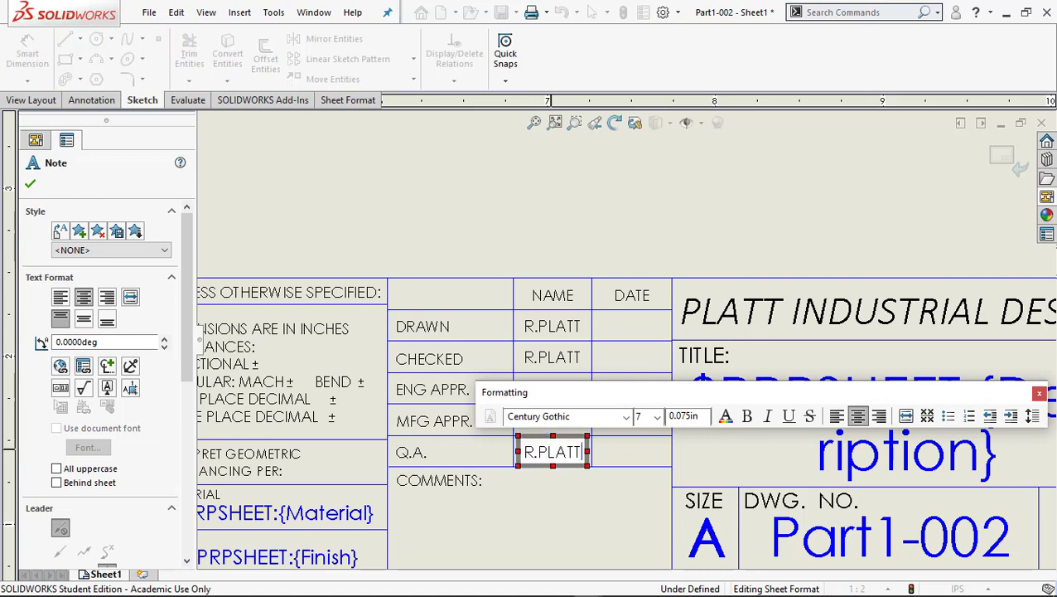
click(619, 345)
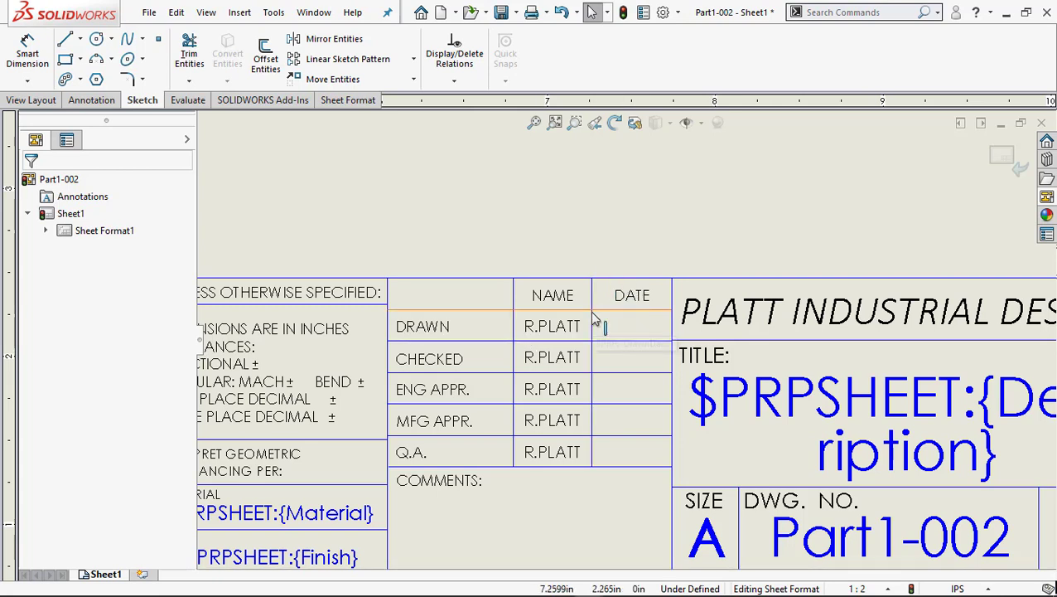
Step: Enter the date 11/12/20 in the DATE cell of the title block's DRAWN row
click(629, 330)
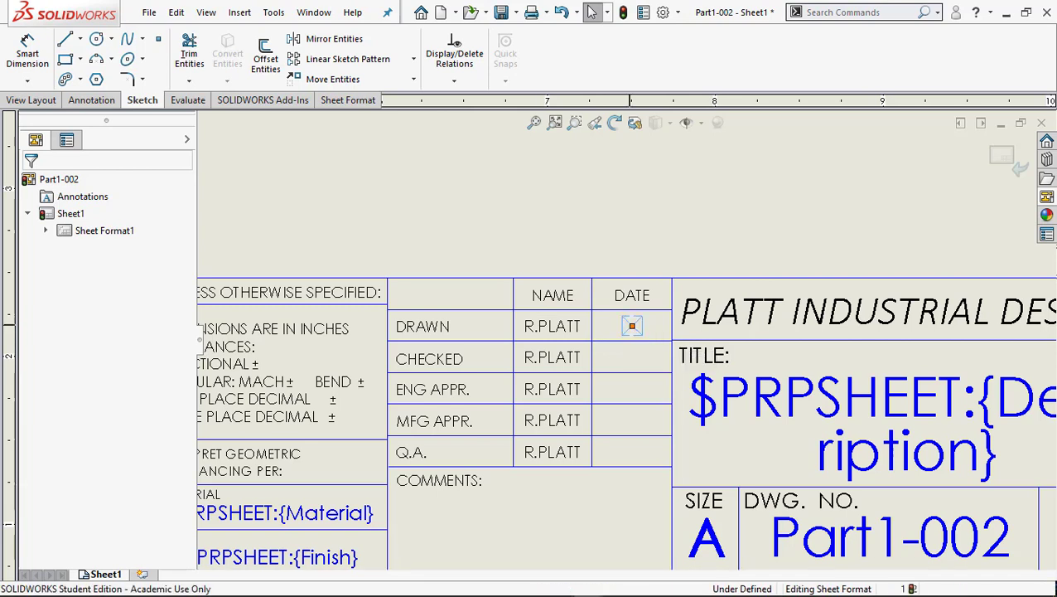
double_click(632, 327)
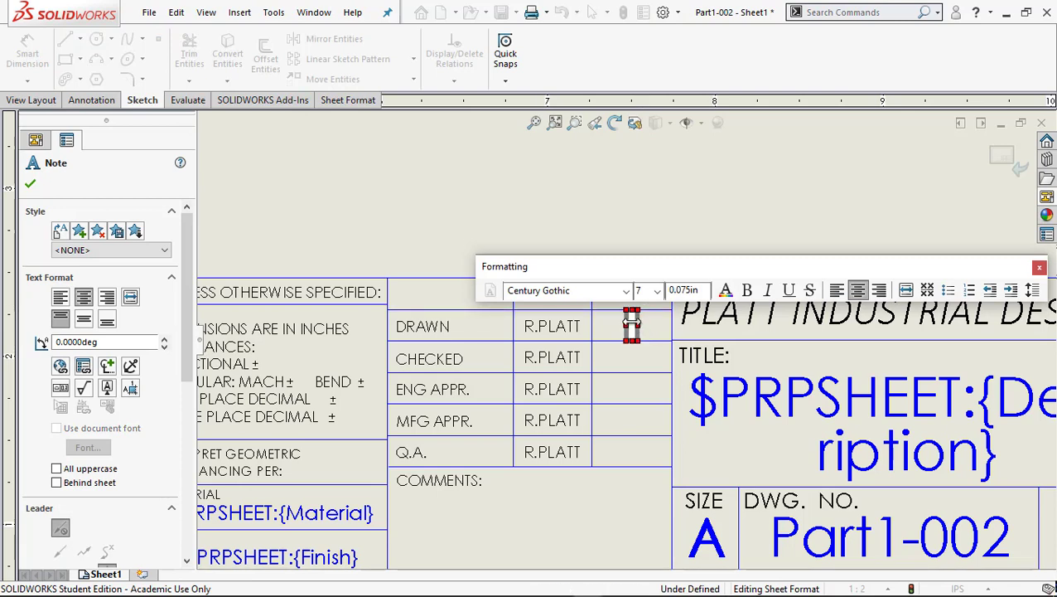
text(1/7/12)
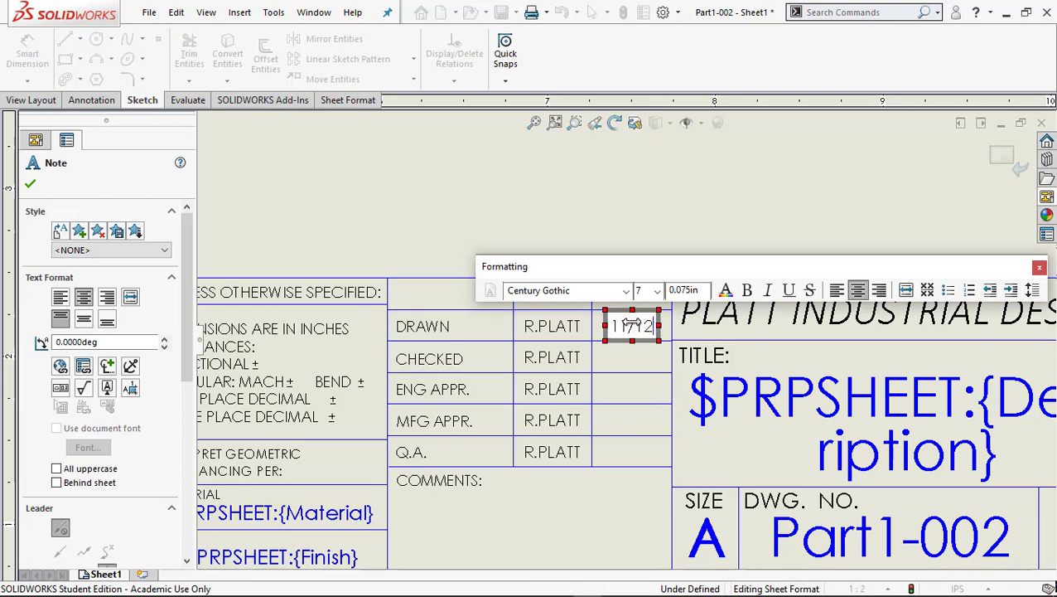
text(/20)
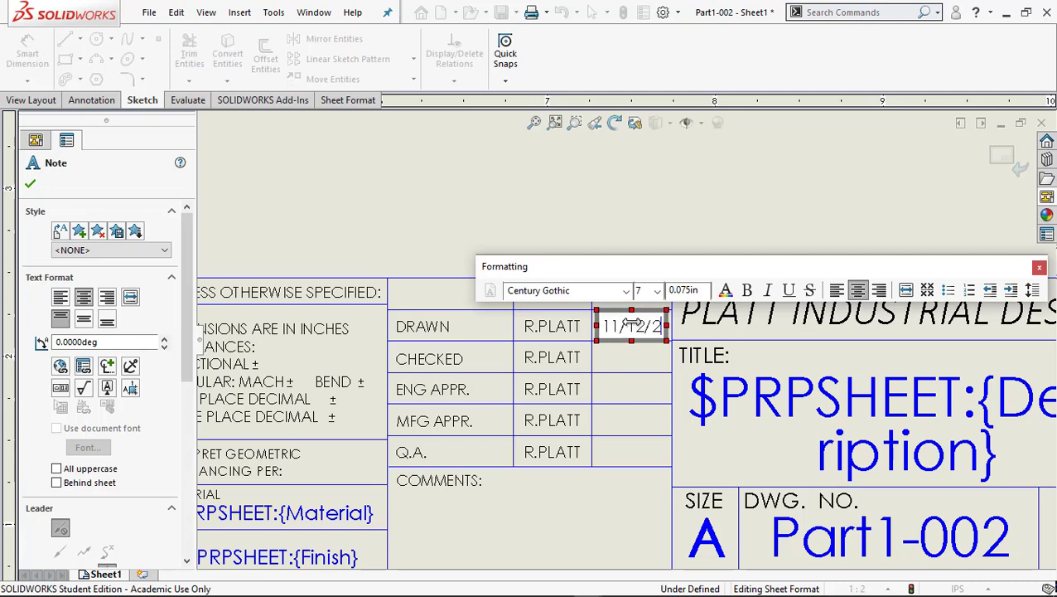
click(628, 381)
Step: Copy the date 11/12/20 from the DRAWN row into the DATE cell of the CHECKED row
click(628, 332)
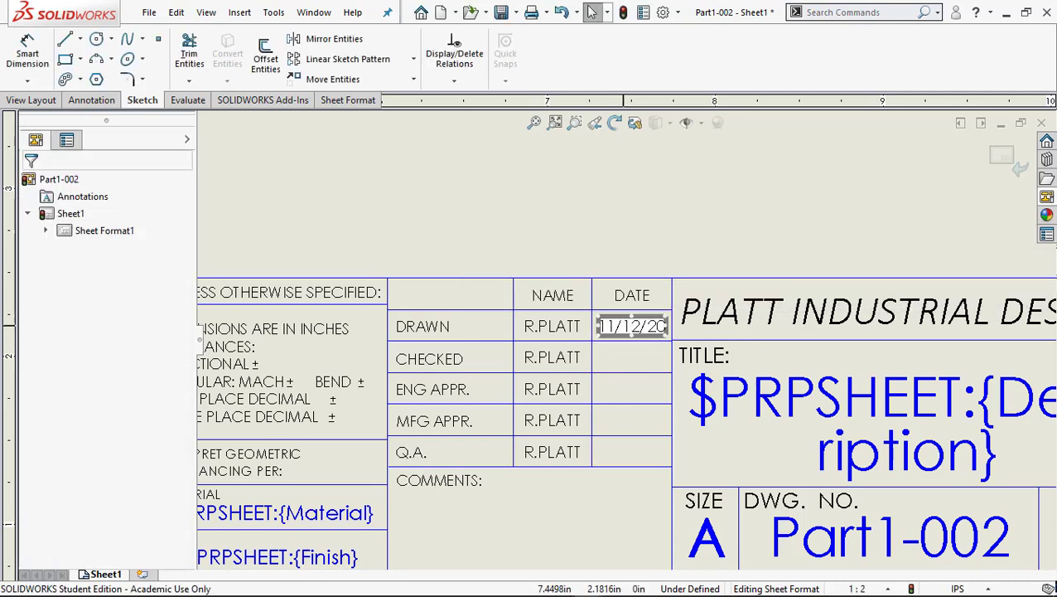
double_click(631, 328)
key(ctrl+c)
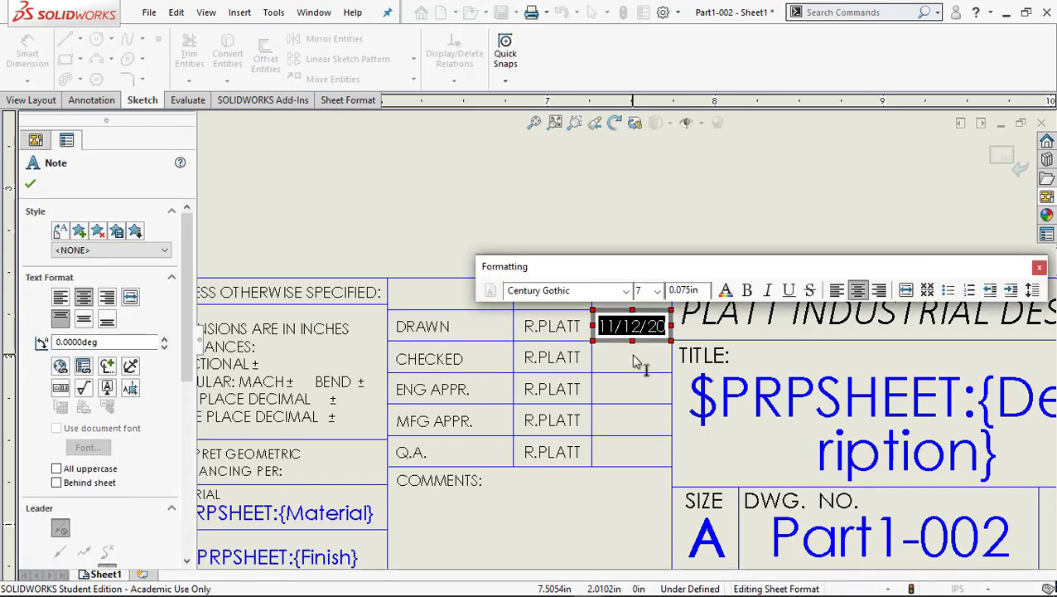
click(633, 358)
click(633, 359)
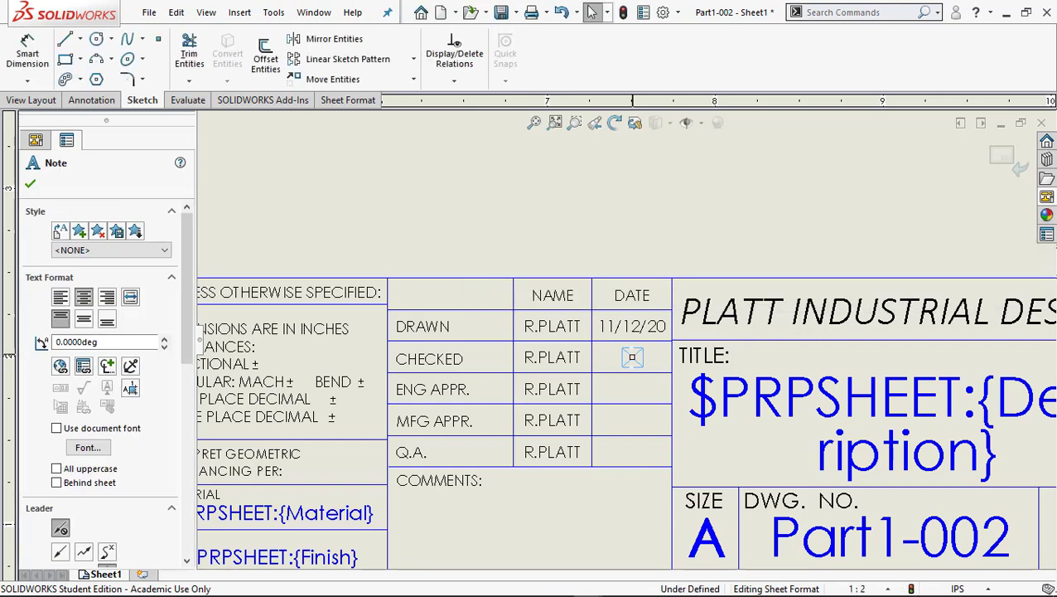
double_click(633, 359)
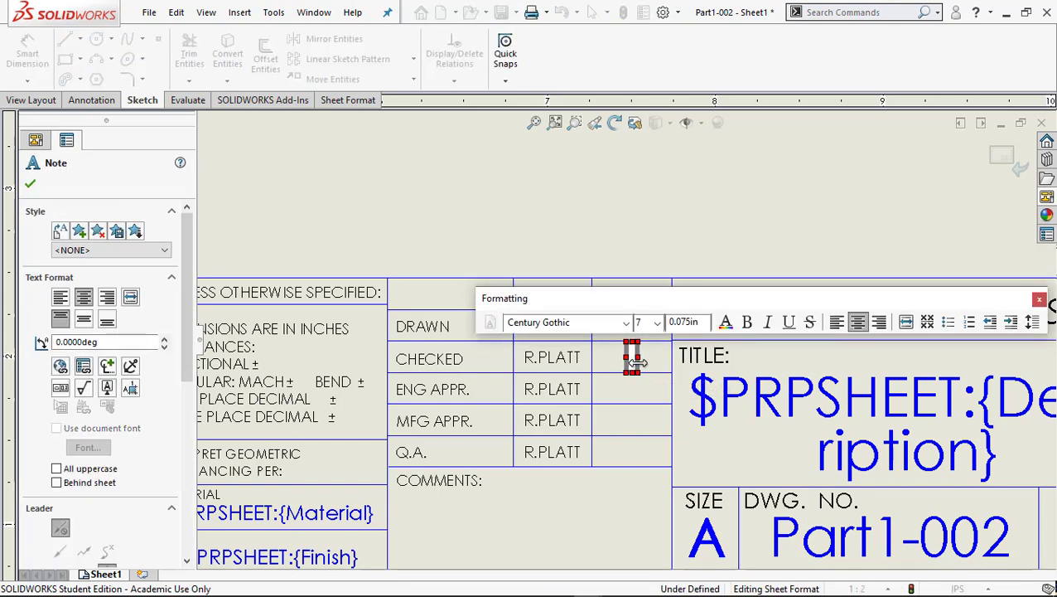
key(ctrl+v)
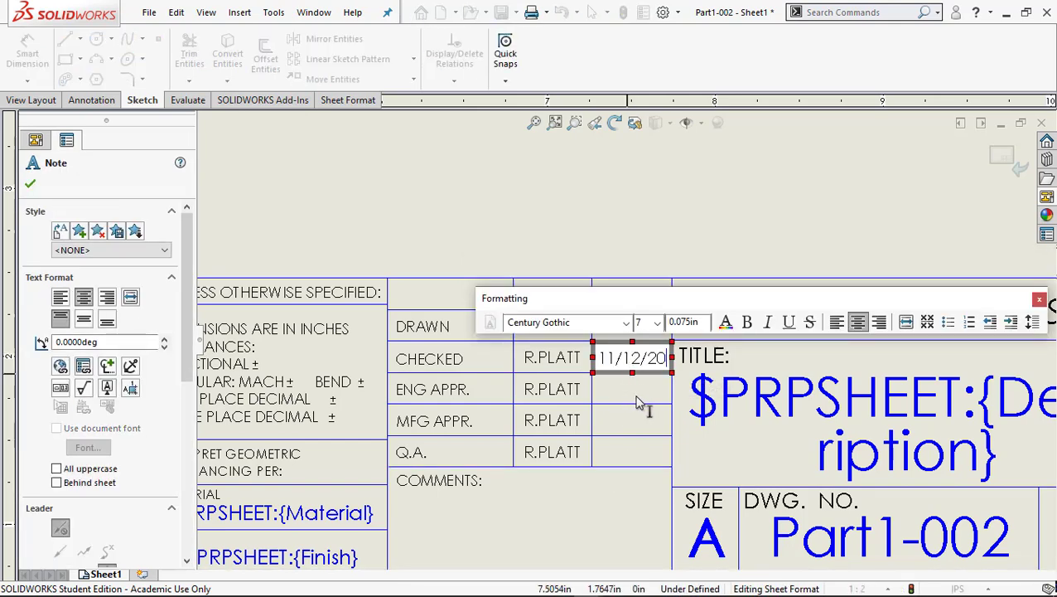
Step: Paste the date 11/12/20 into the DATE cells of the ENG APPR. and MFG APPR. rows
click(629, 394)
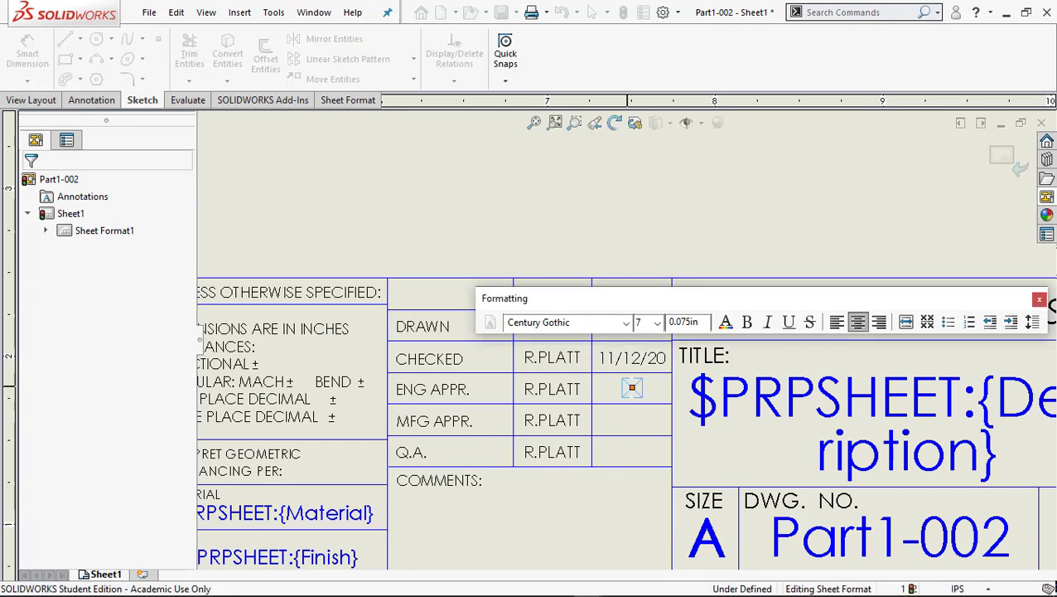
click(629, 387)
key(ctrl+v)
click(631, 425)
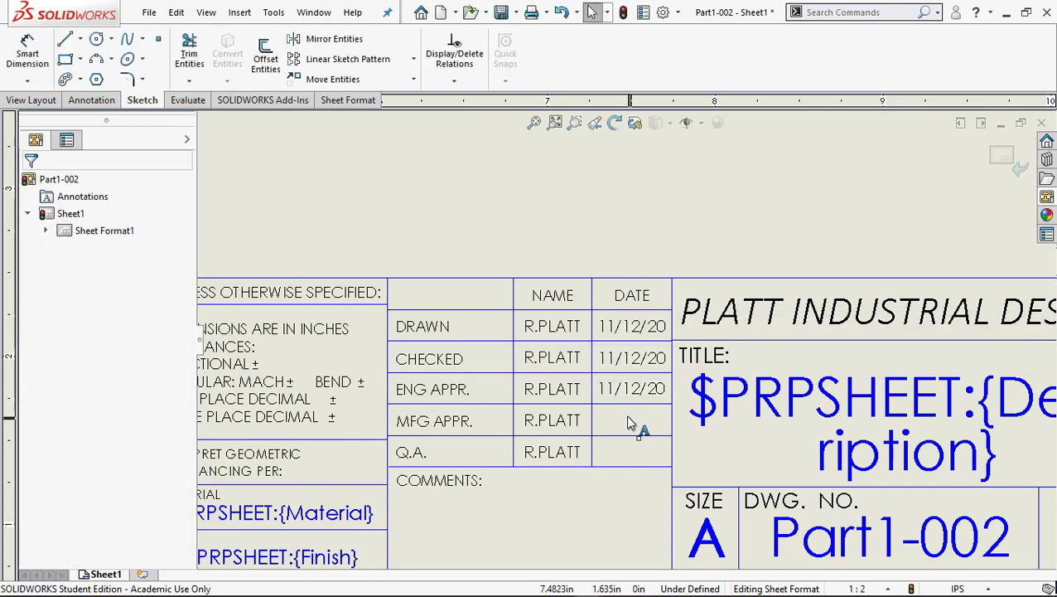
click(633, 423)
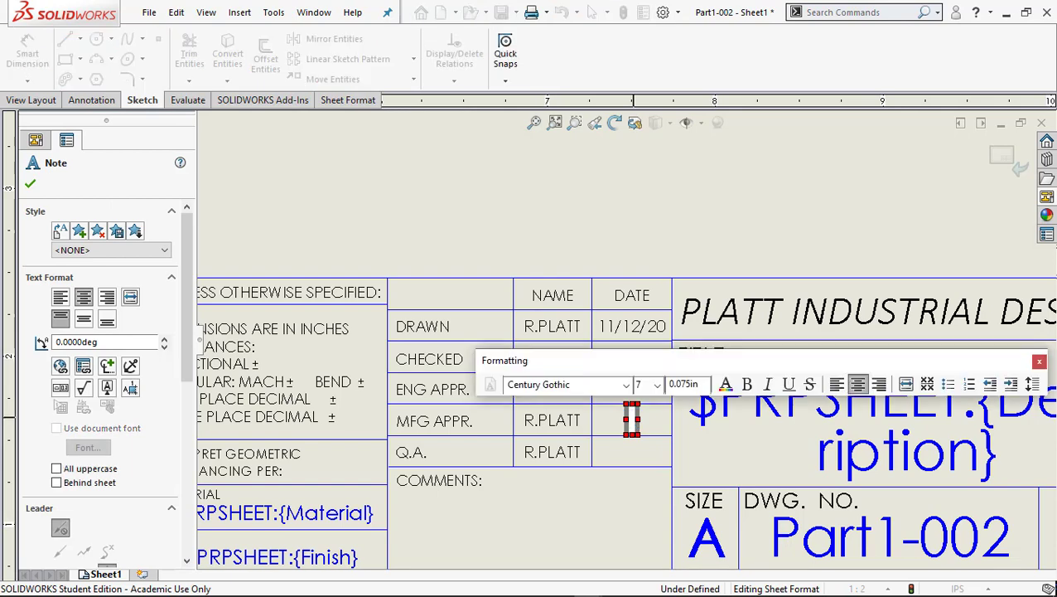
key(ctrl+v)
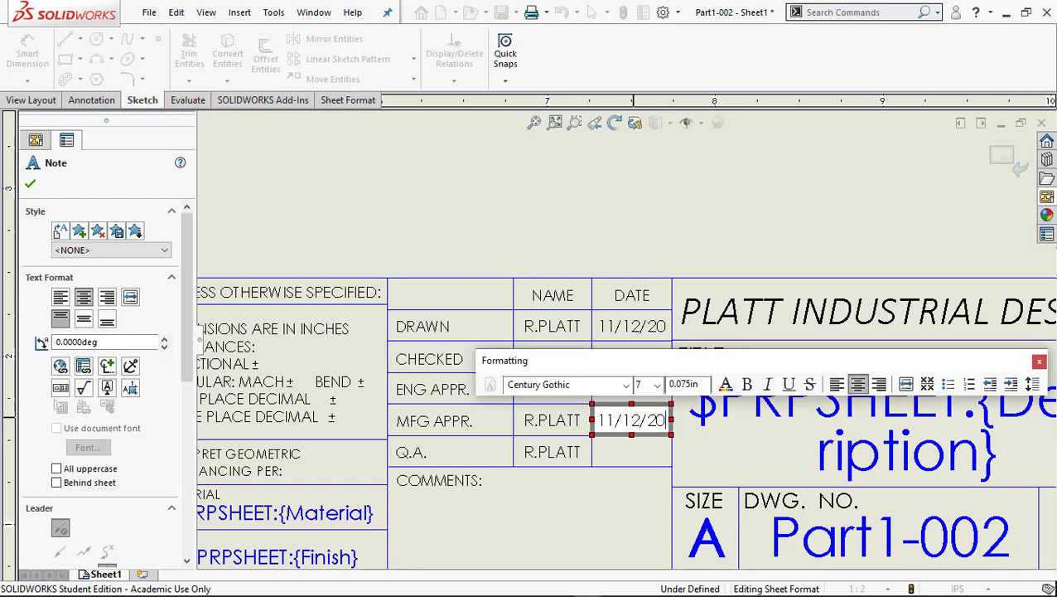
Step: Paste the date 11/12/20 into the DATE cell of the Q.A. row and finish the note
key(Escape)
click(635, 454)
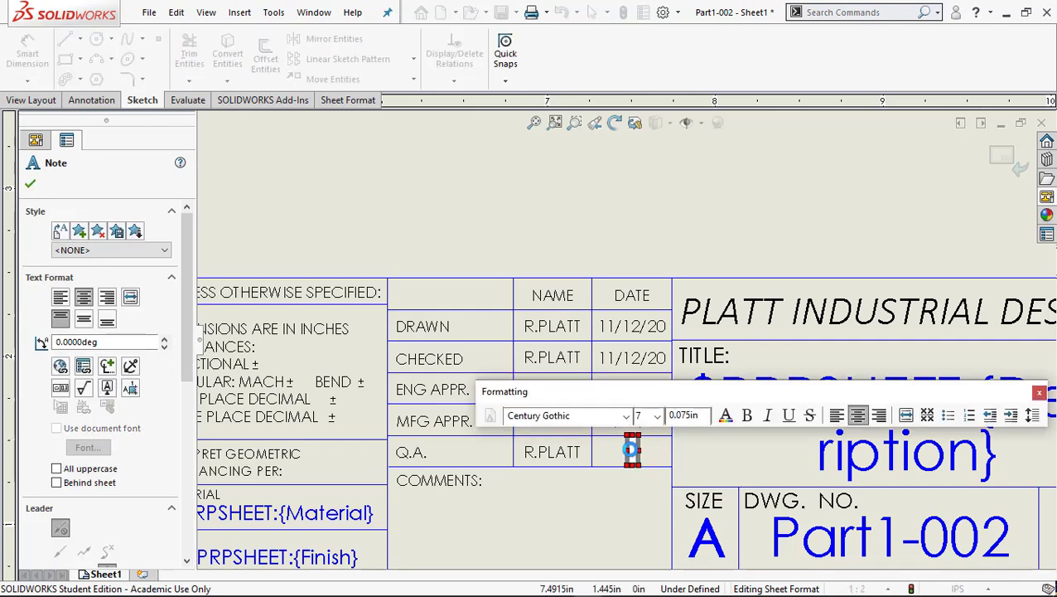
key(ctrl+v)
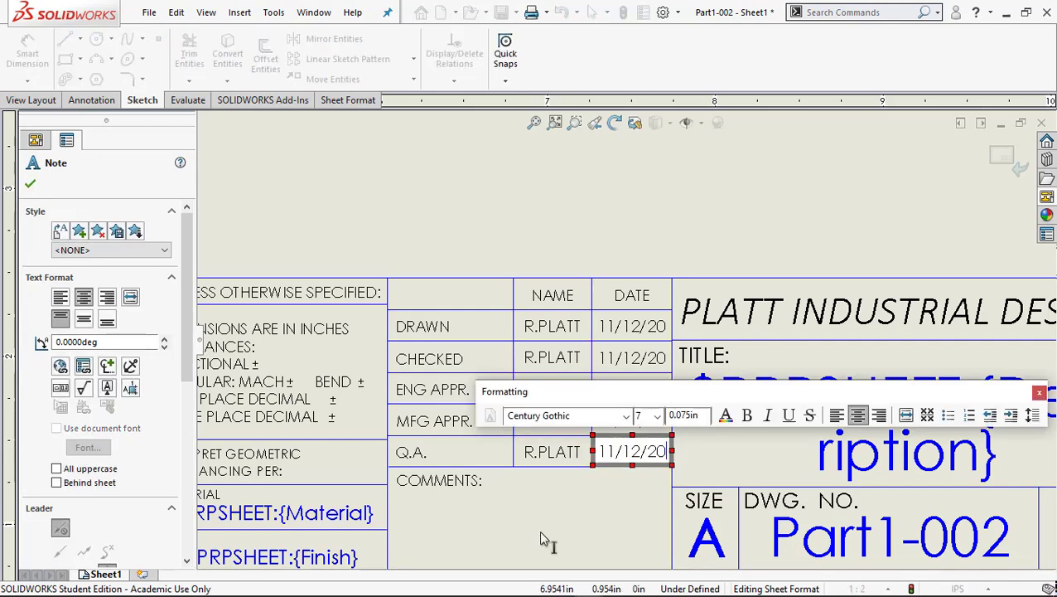
key(Escape)
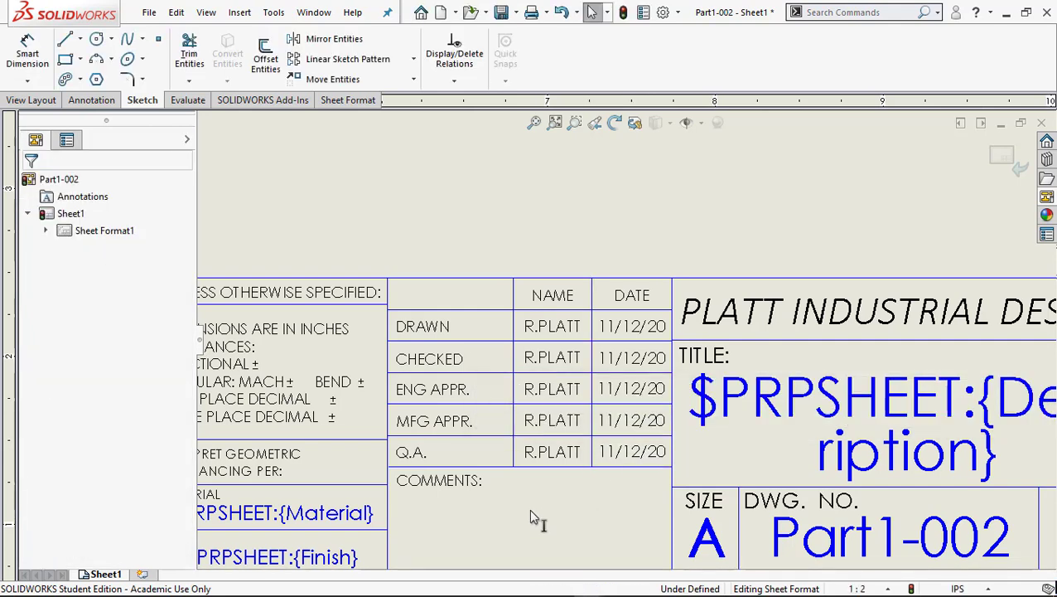
Step: Replace the material property text in the title block's MATERIAL cell with XXXX
scroll(365, 462, up, 3)
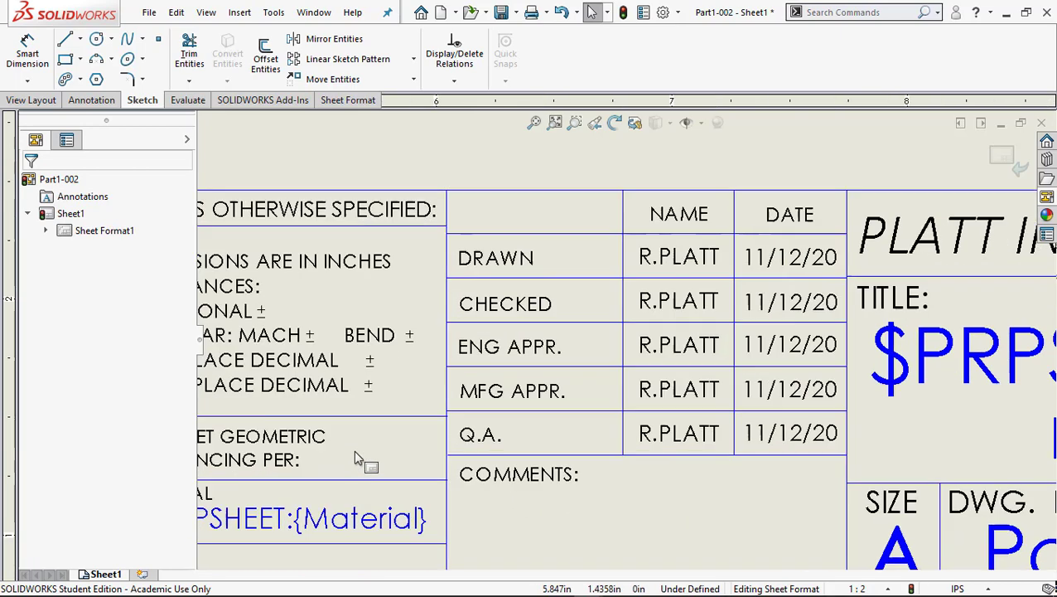
scroll(484, 430, up, 3)
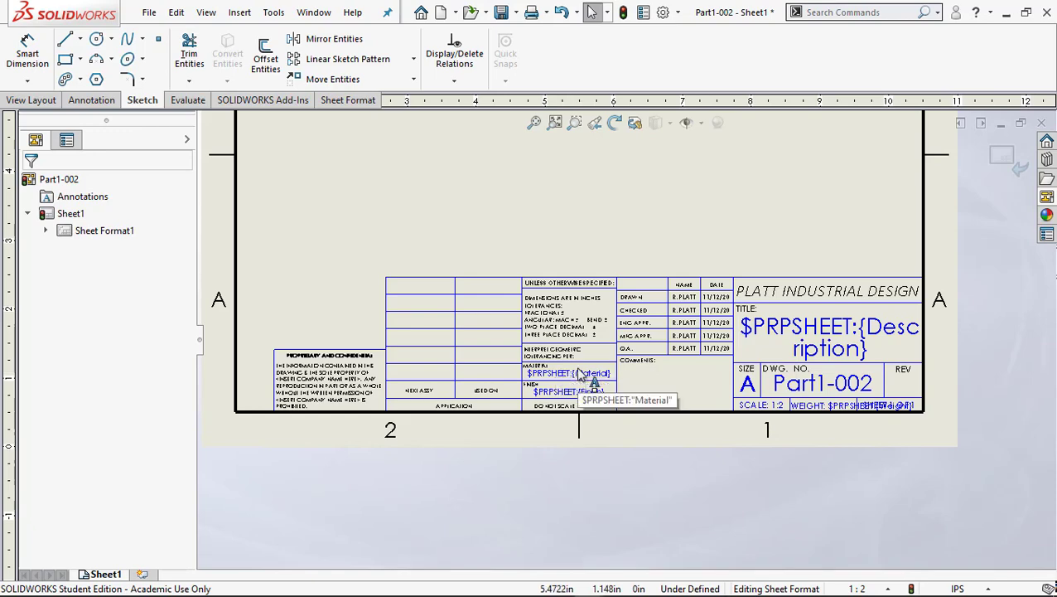
scroll(591, 375, up, 2)
scroll(684, 358, down, 4)
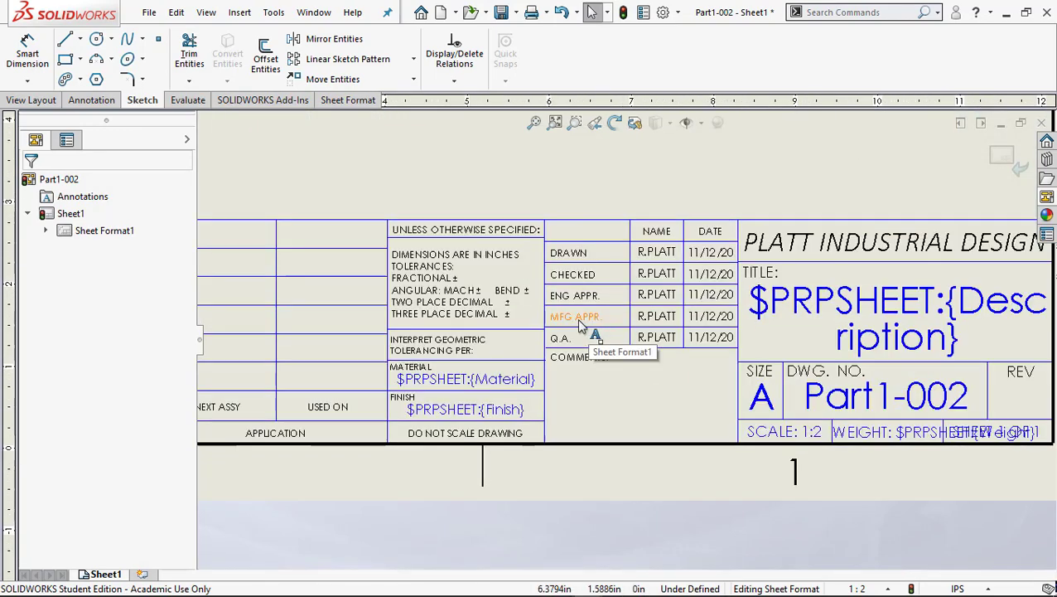
click(451, 379)
double_click(451, 380)
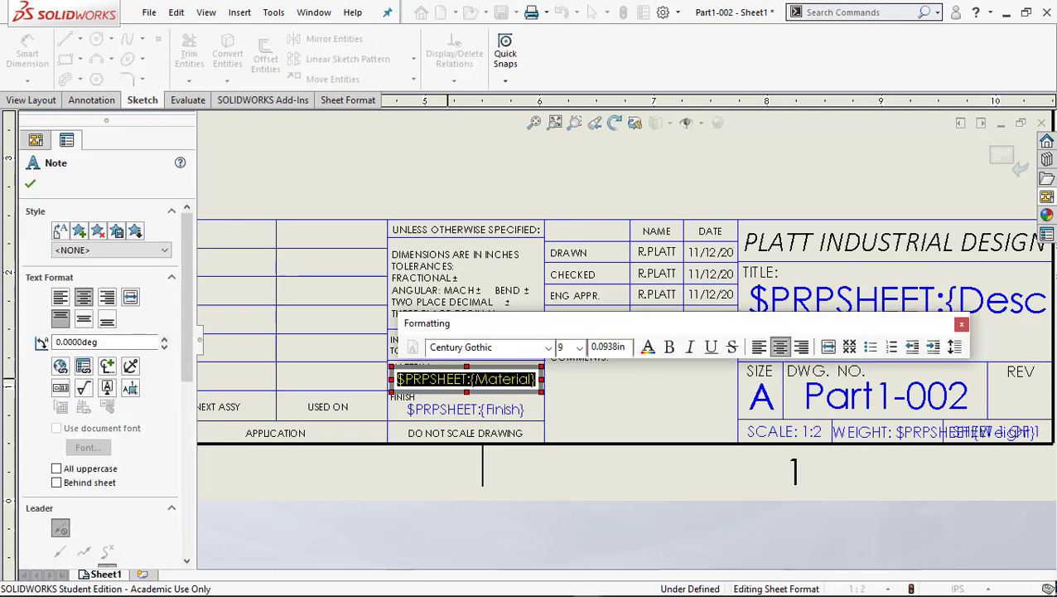
text(XXXX)
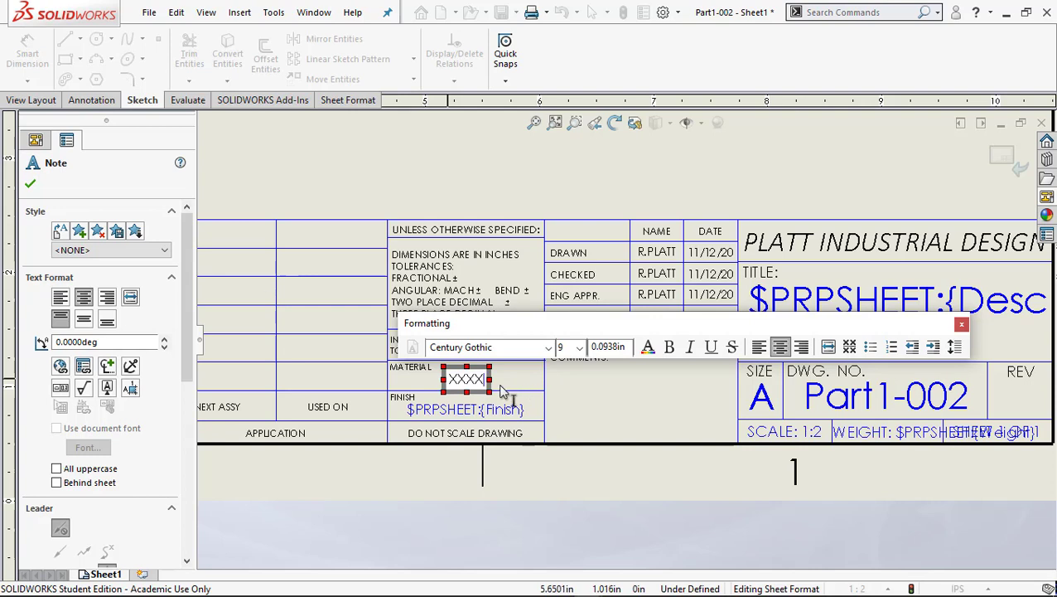
Step: Replace the finish property text in the title block's FINISH cell with XXXX and finish the note
double_click(468, 381)
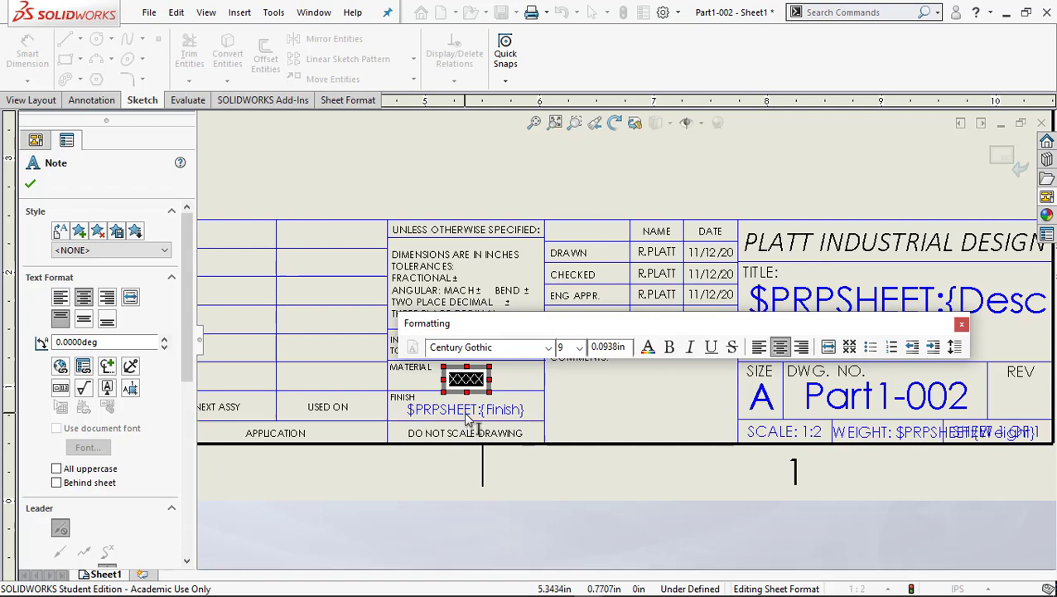
click(468, 417)
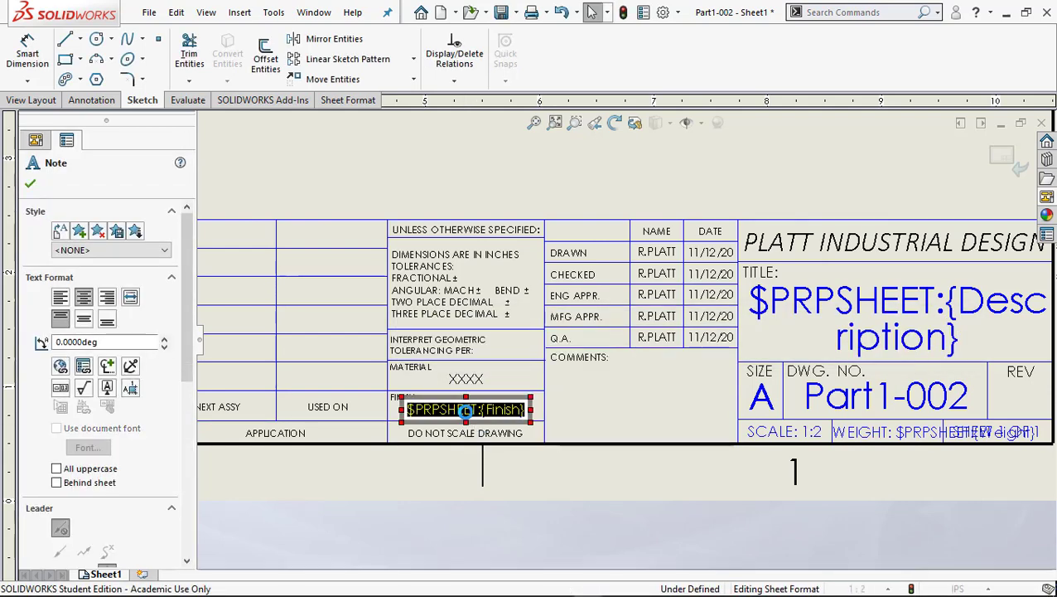
text(XXXX)
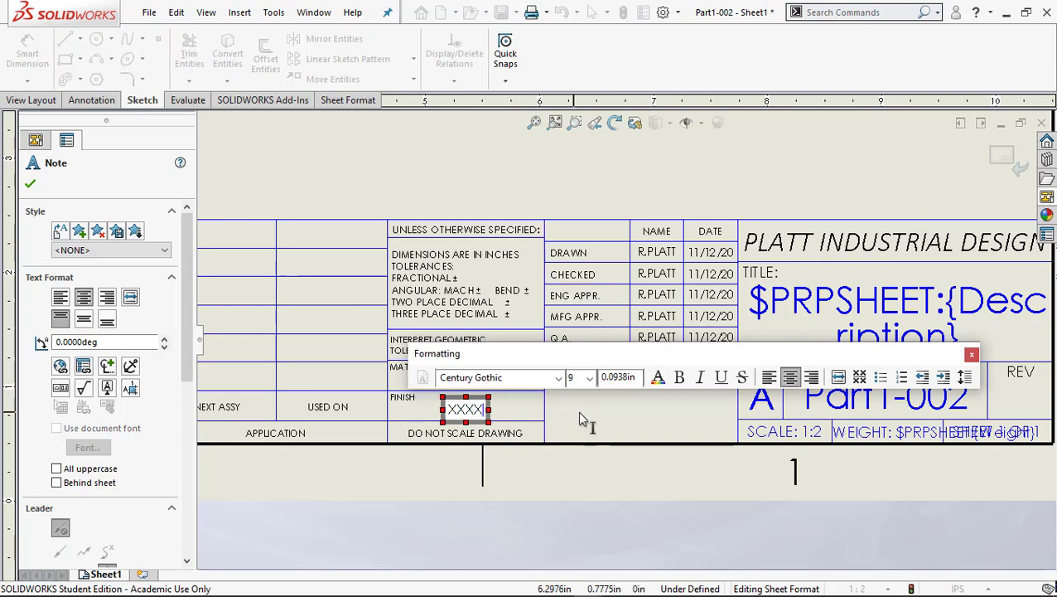
click(582, 419)
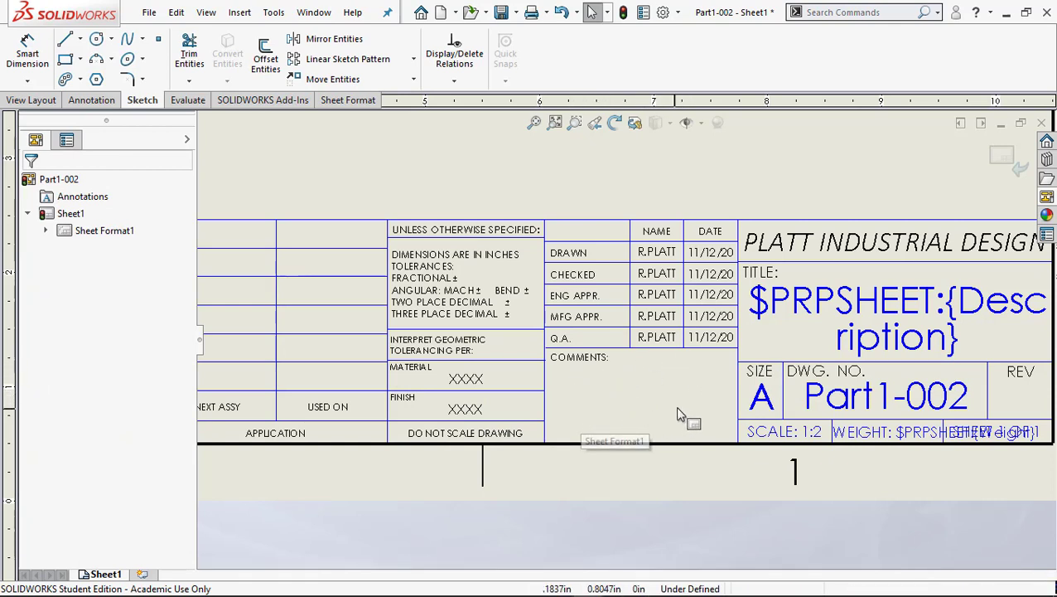
Step: Add the text XXXX two lines below the COMMENTS heading in the title block
double_click(592, 363)
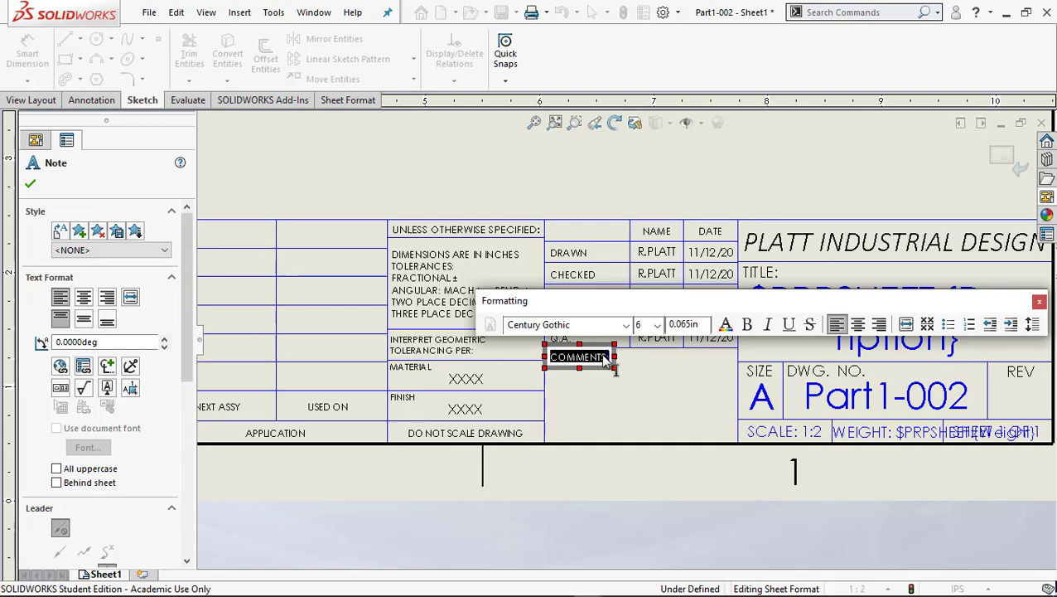
key(End)
key(Return)
key(Return)
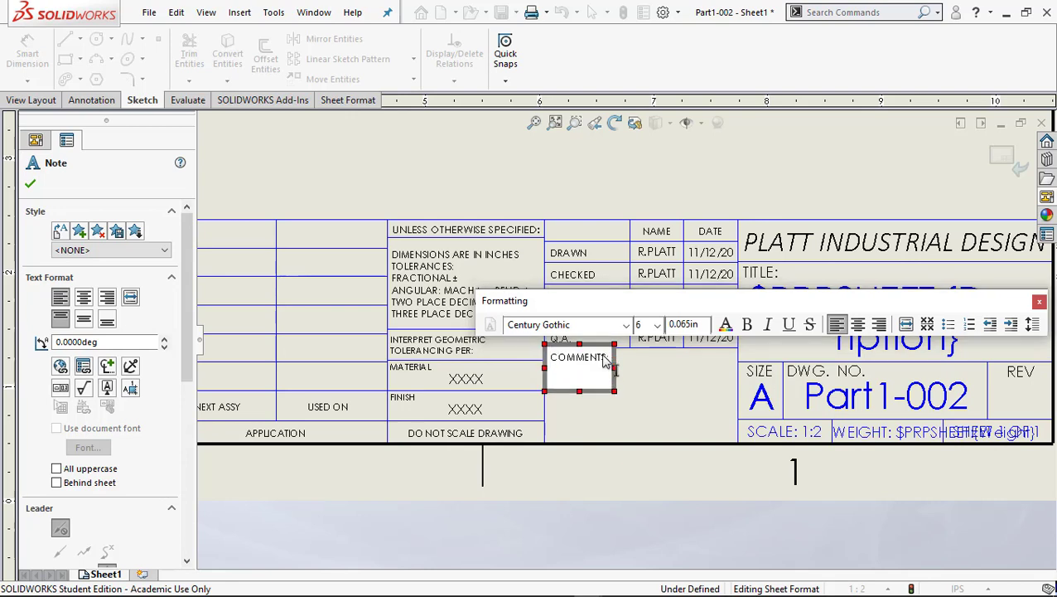
text(XXXX)
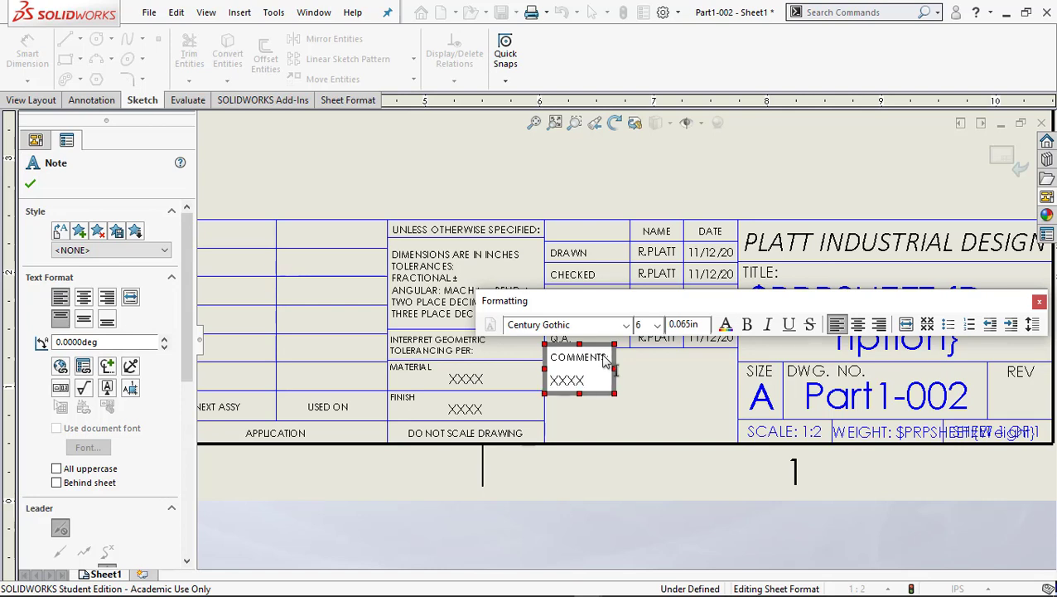
click(644, 405)
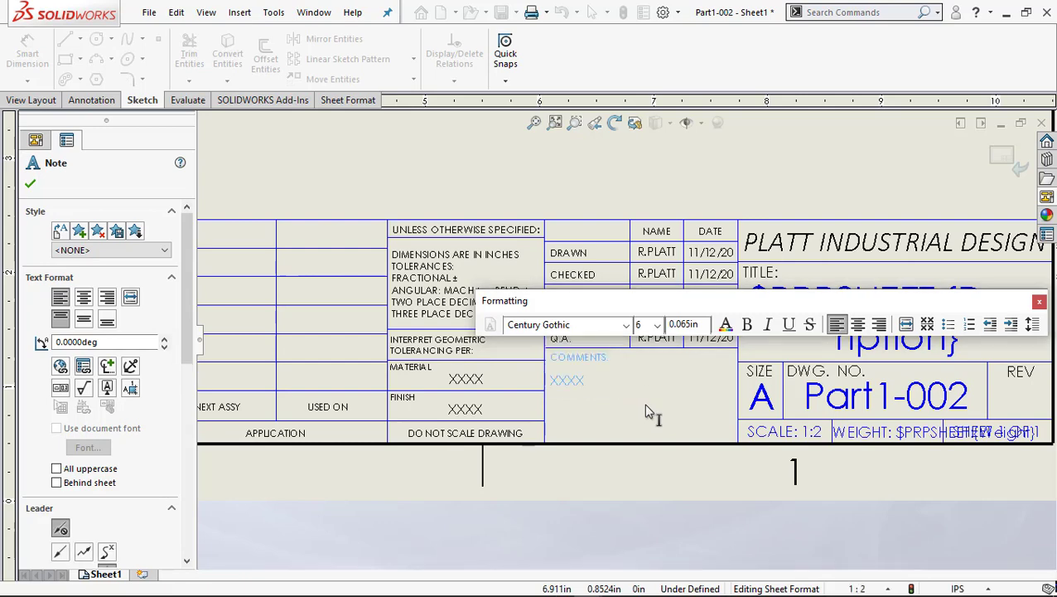
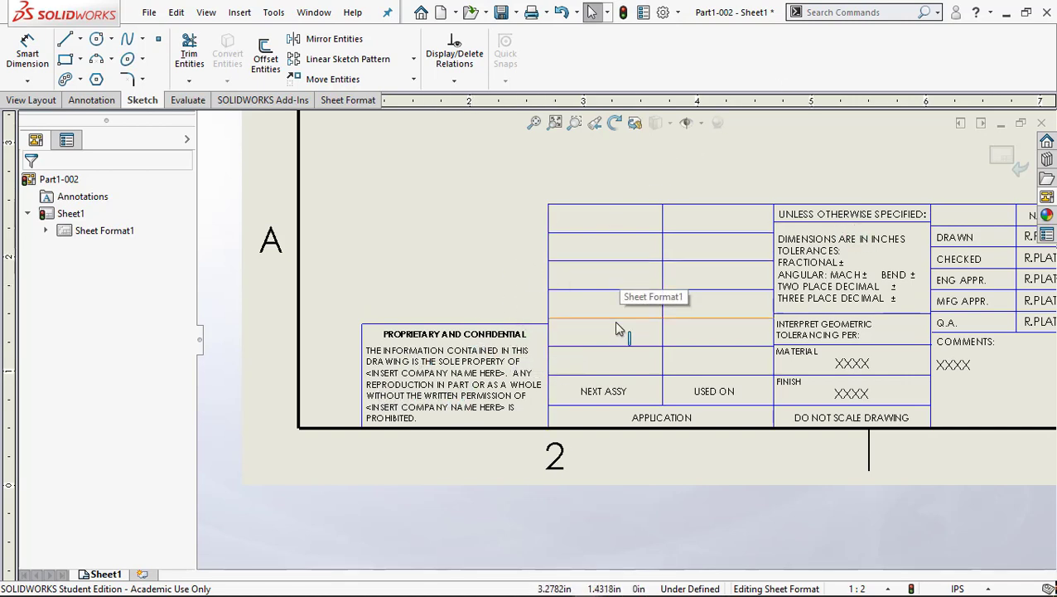
Step: Copy the company name PLATT INDUSTRIAL DESIGN from the note above the title block's TITLE cell
scroll(429, 282, up, 3)
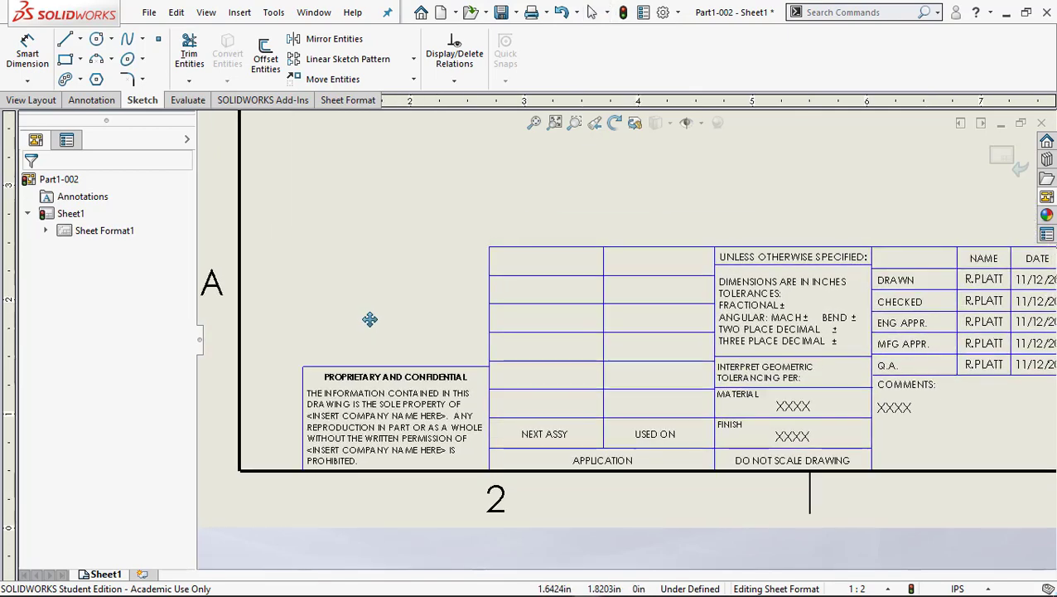
scroll(412, 377, up, 2)
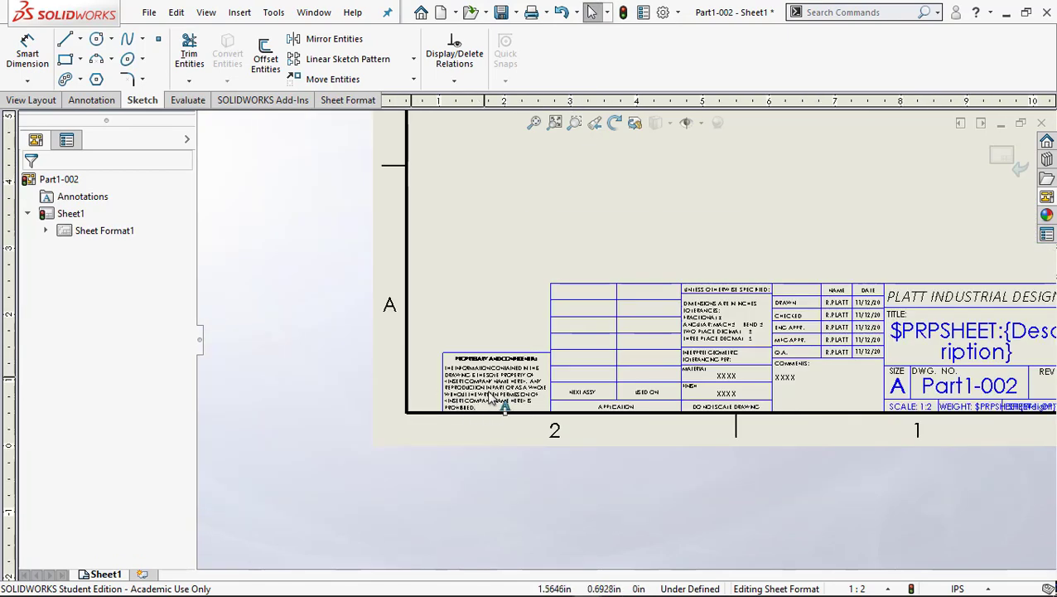
scroll(497, 381, down, 5)
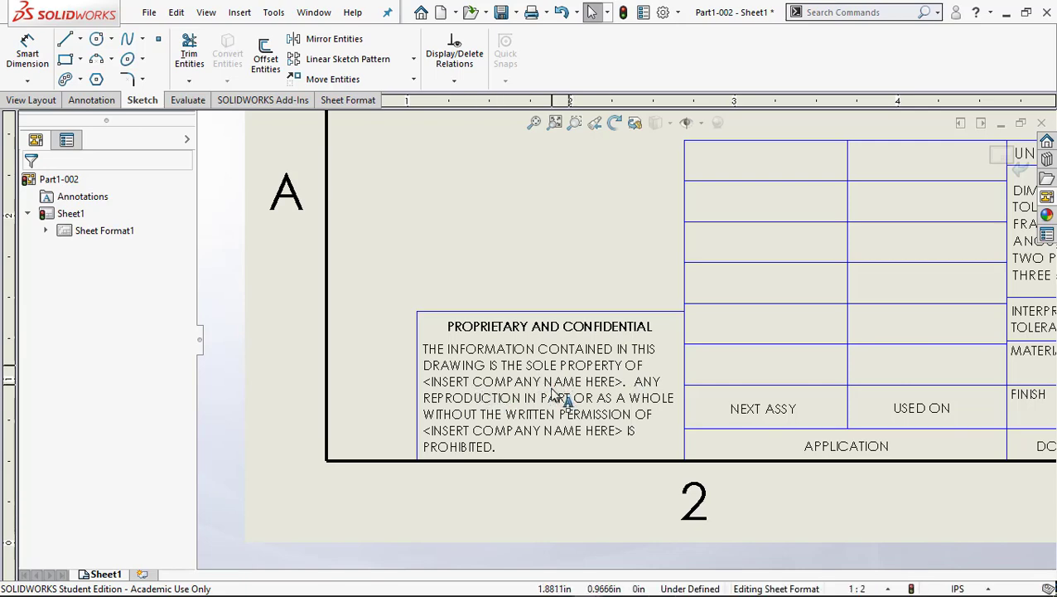
mouse_move(807, 334)
middle_down()
mouse_move(838, 304)
mouse_move(415, 406)
mouse_move(142, 384)
middle_up()
middle_drag(632, 355, 412, 323)
click(518, 306)
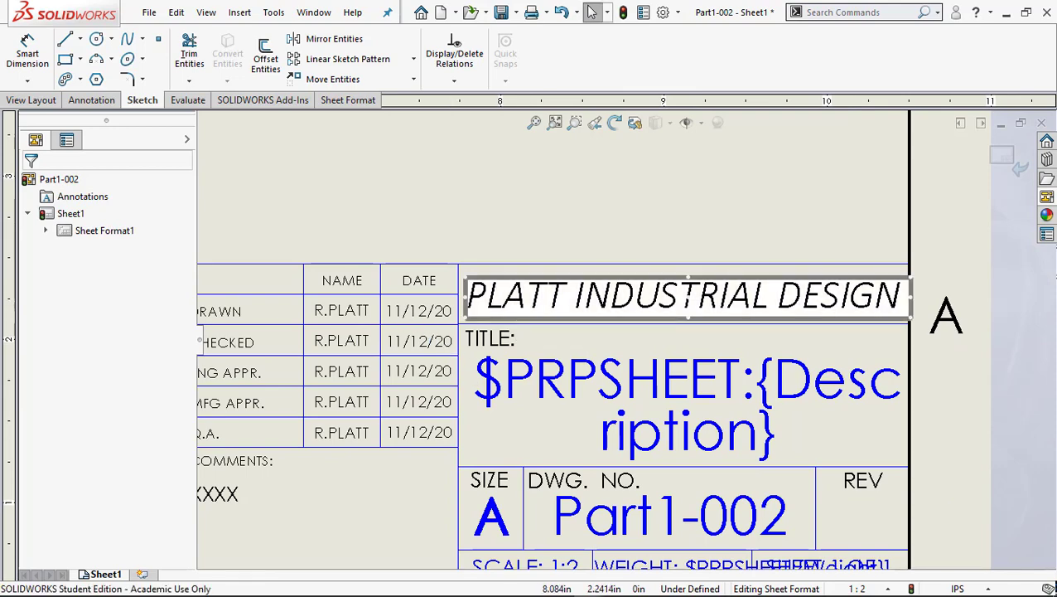
double_click(474, 304)
key(ctrl+c)
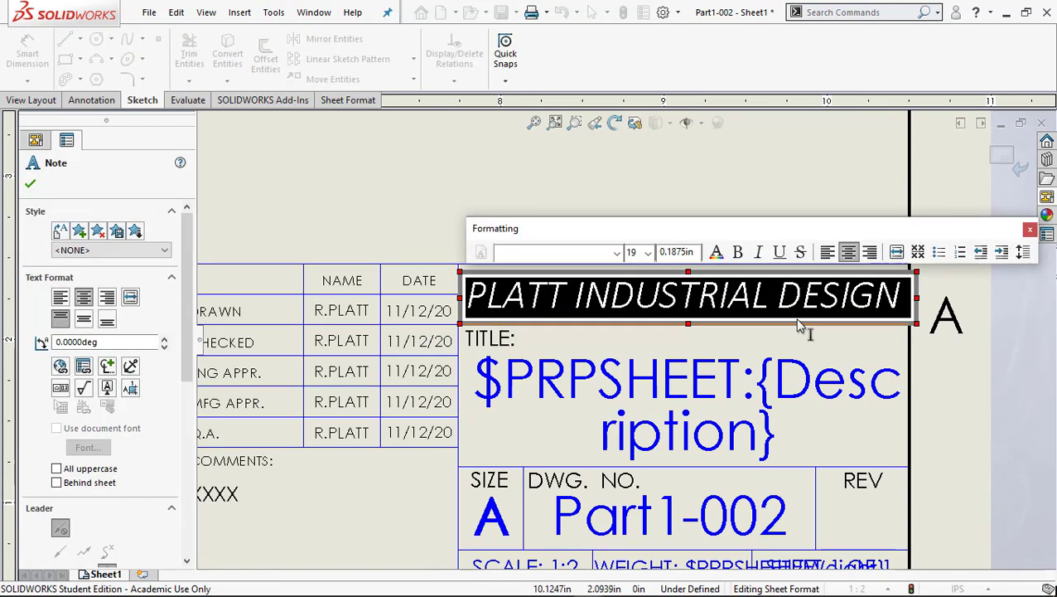
text(XXXX)
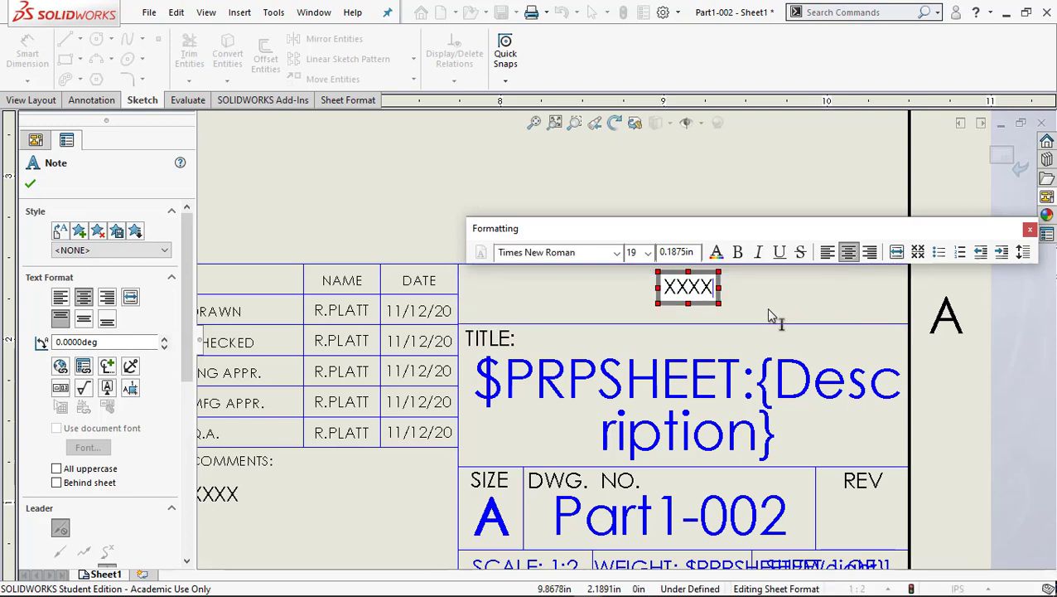
key(ctrl+z)
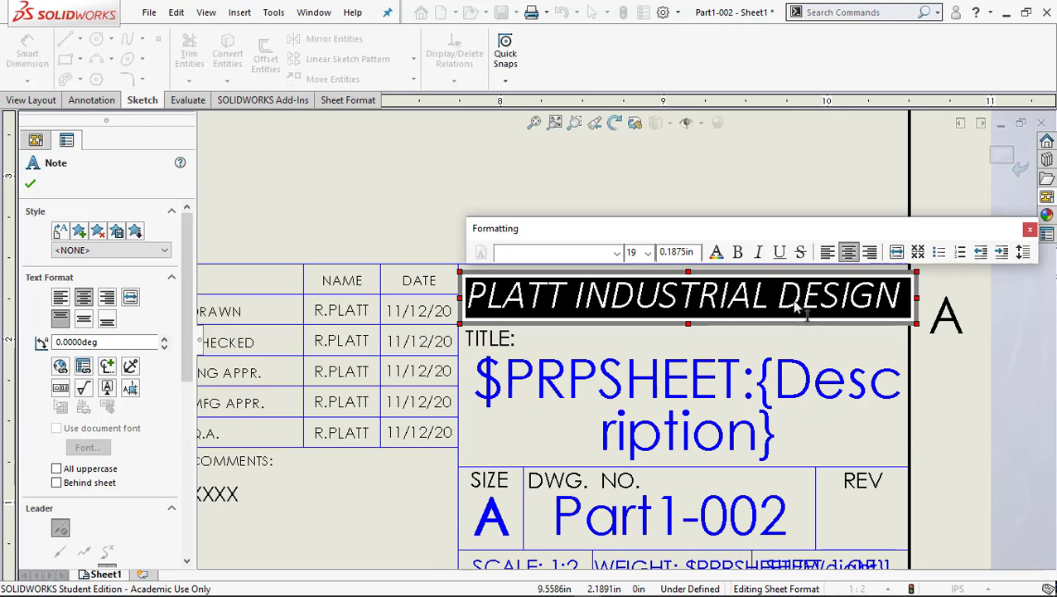
click(402, 248)
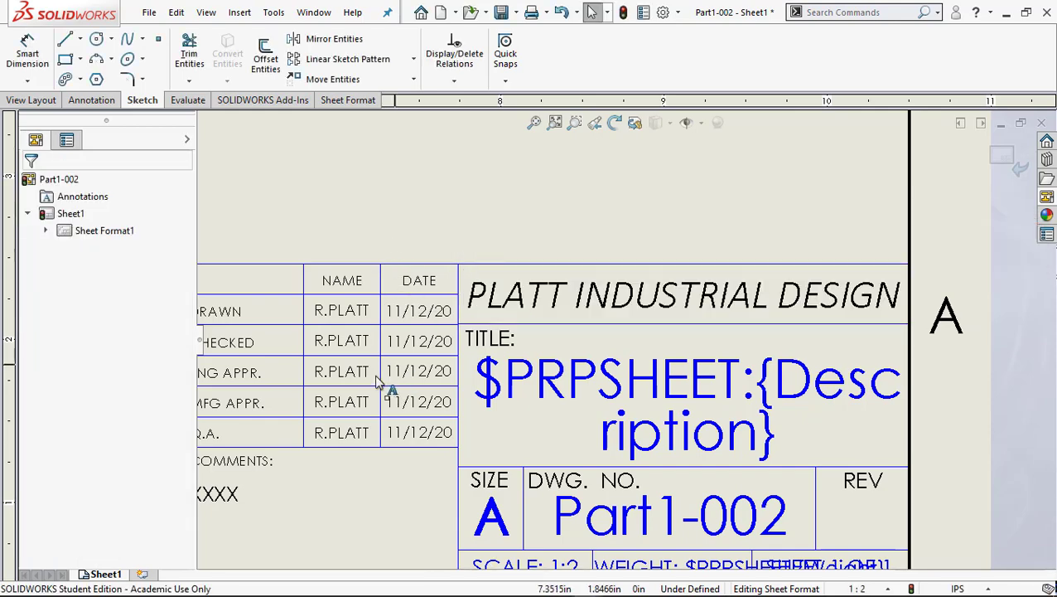
Step: Replace the first <INSERT COMPANY NAME HERE> placeholder in the proprietary note with the copied company name PLATT INDUSTRIAL DESIGN
middle_drag(325, 490, 854, 455)
middle_drag(401, 446, 637, 415)
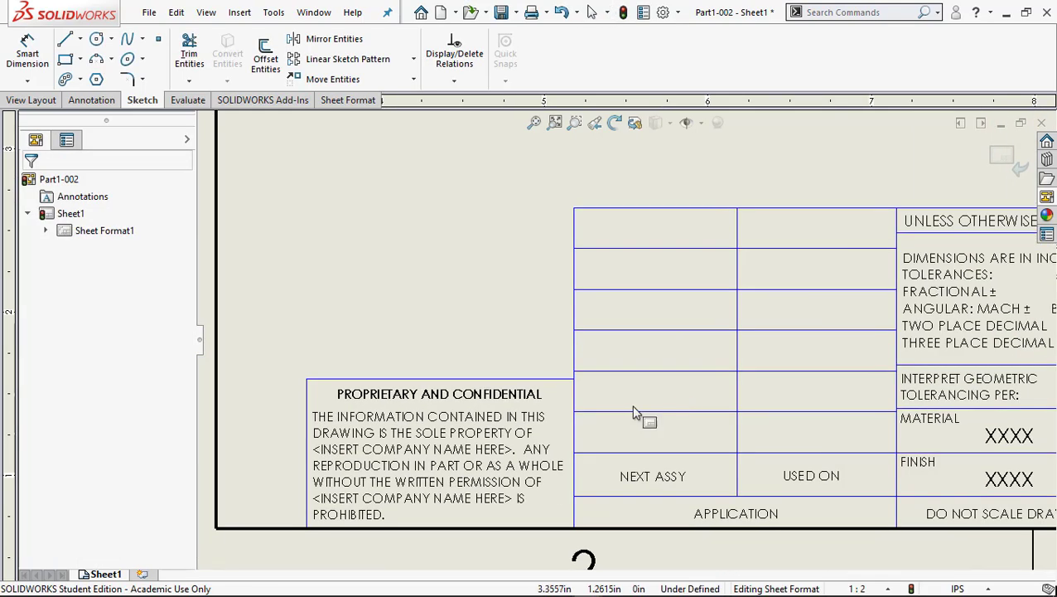
middle_drag(536, 414, 534, 431)
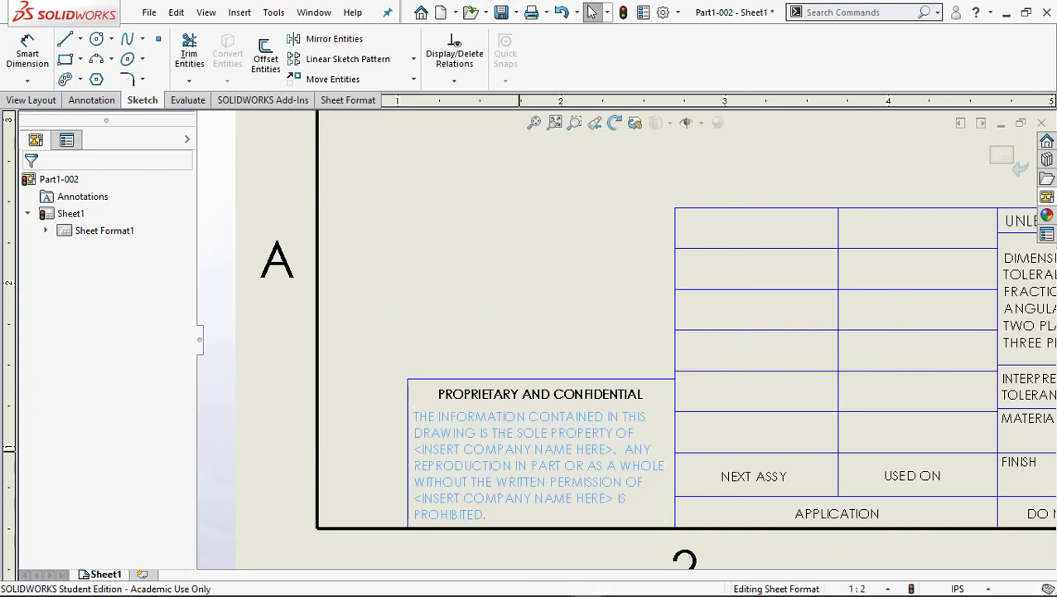
click(437, 463)
double_click(437, 462)
click(422, 452)
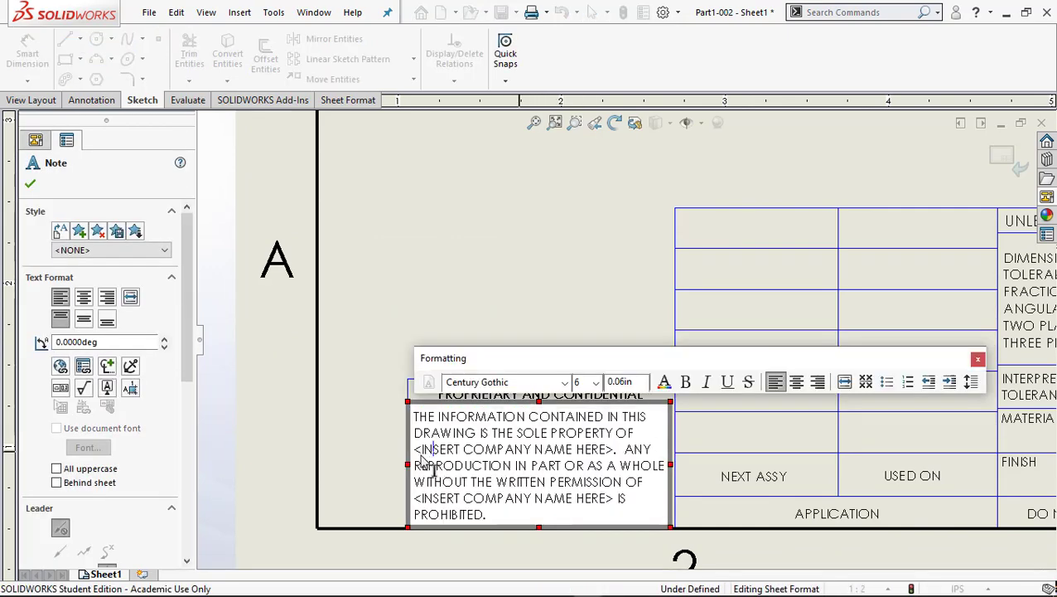
drag(416, 450, 608, 450)
key(ctrl+v)
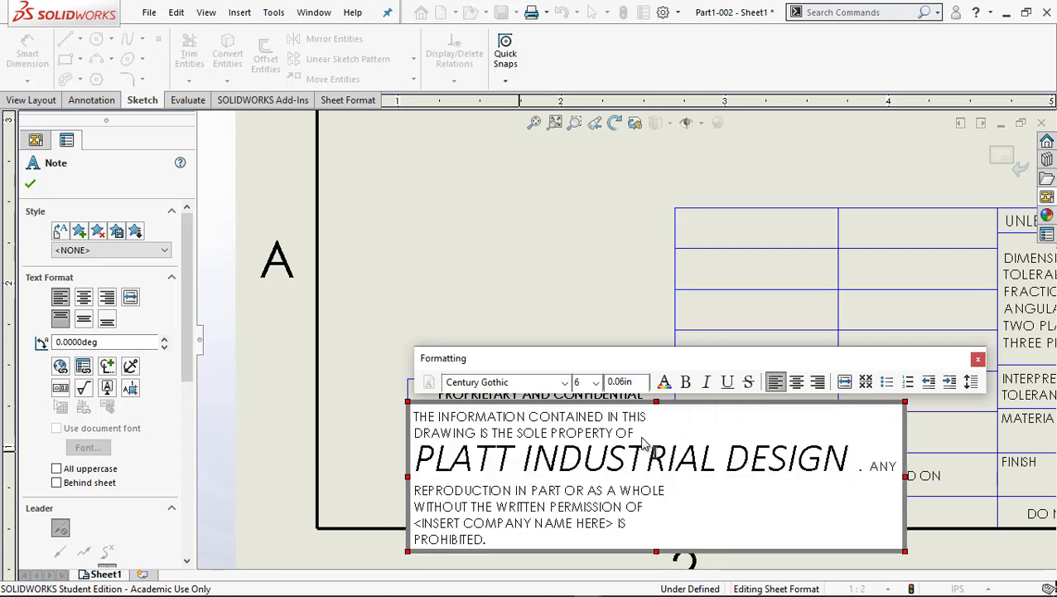
Step: Set the font size of the pasted company name in the proprietary note to 6
shift+click(420, 466)
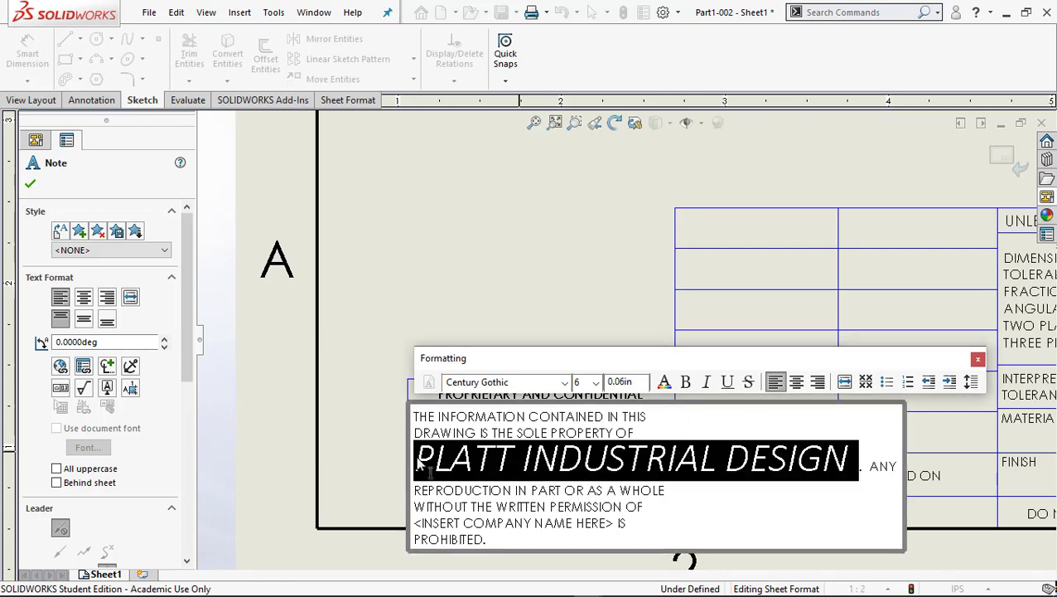
click(597, 383)
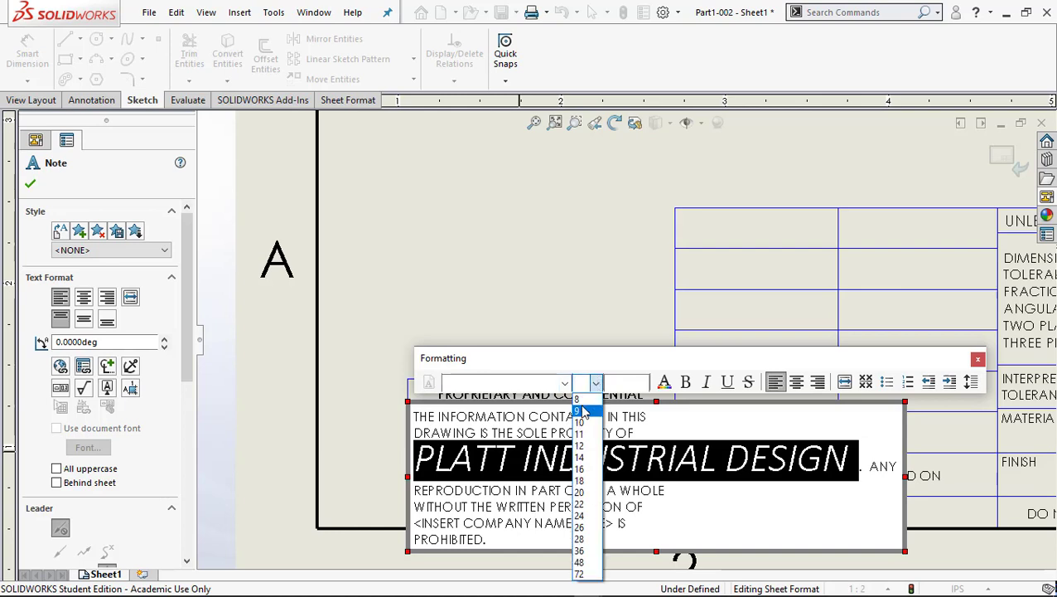
click(578, 383)
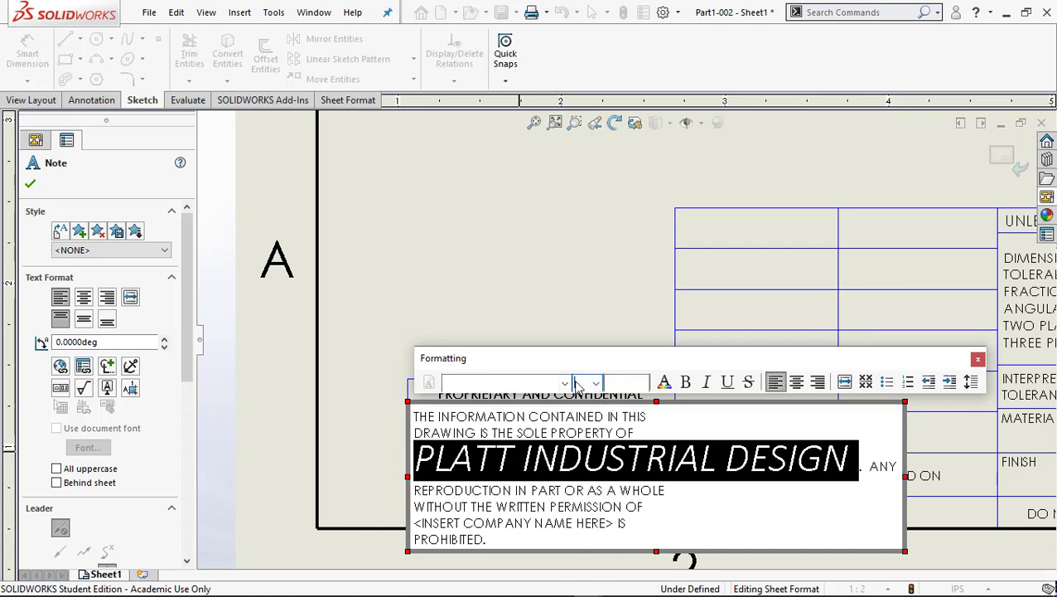
text(6)
key(Return)
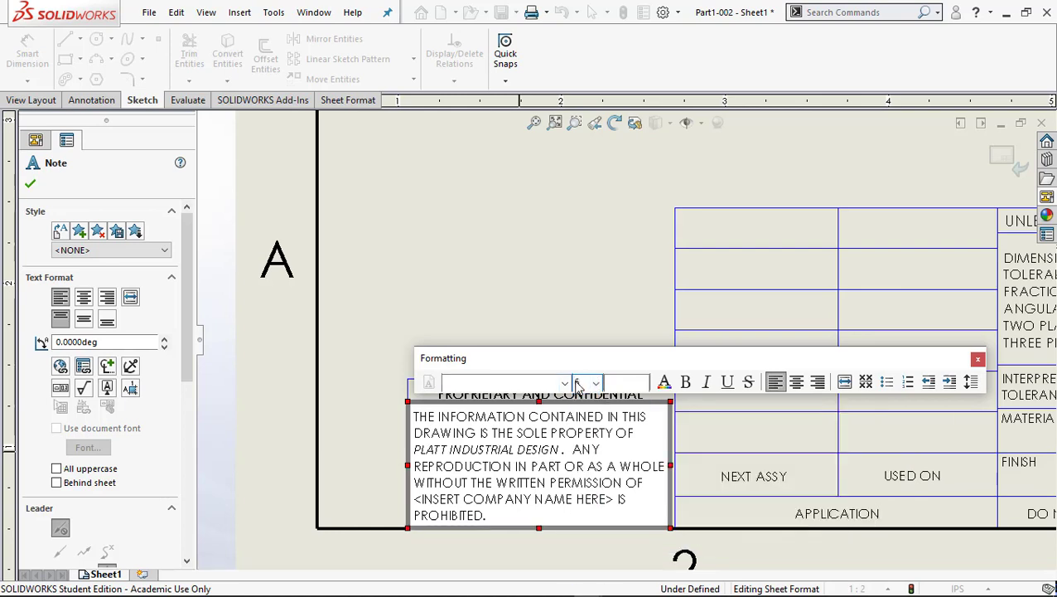
Step: Make the first PLATT INDUSTRIAL DESIGN in the proprietary note bold and copy it
click(472, 466)
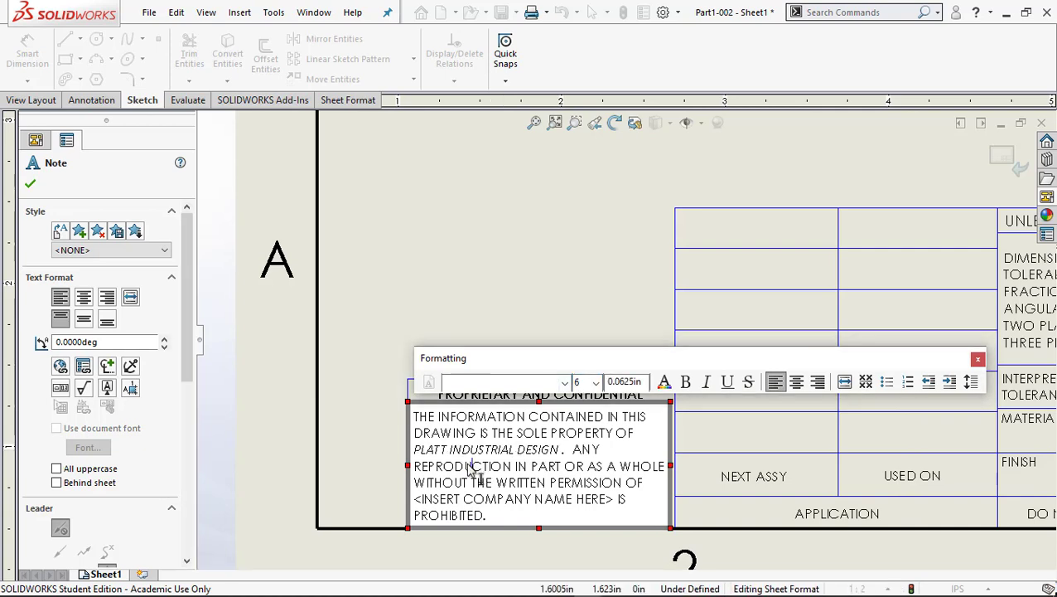
click(414, 449)
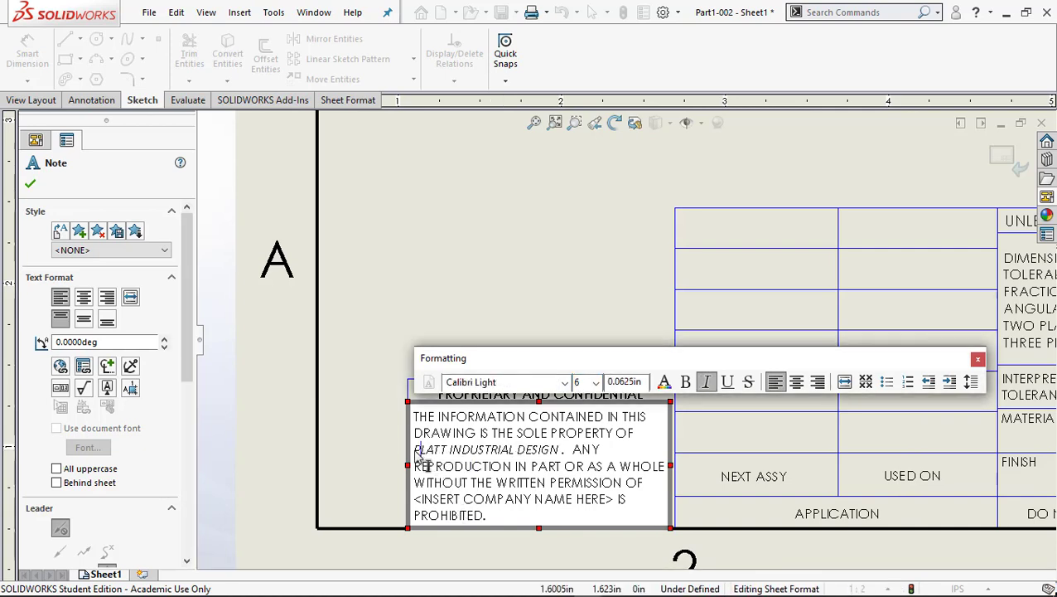
drag(414, 450, 564, 454)
key(ctrl+c)
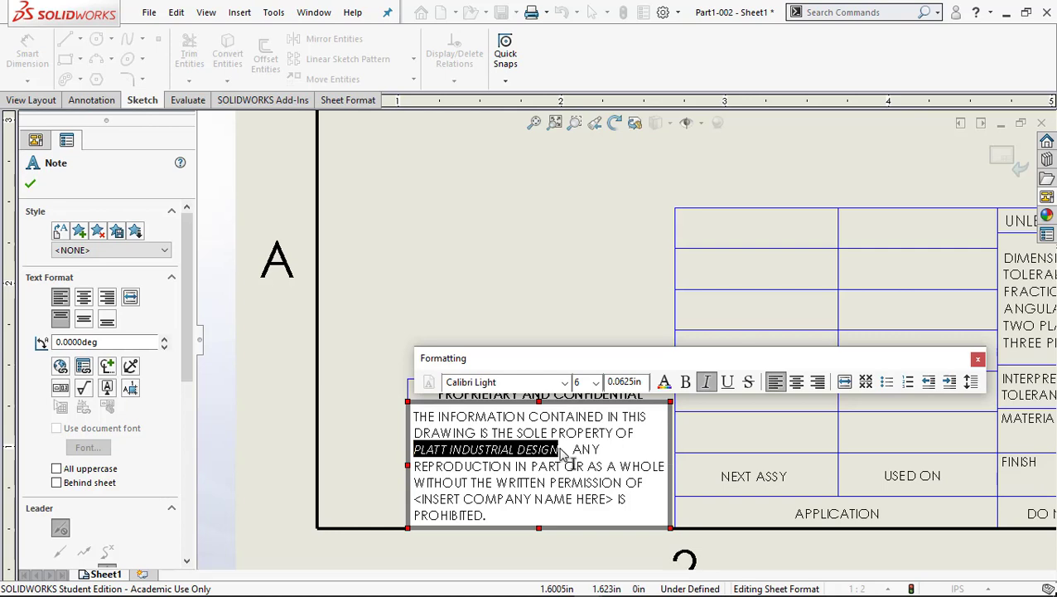
click(685, 382)
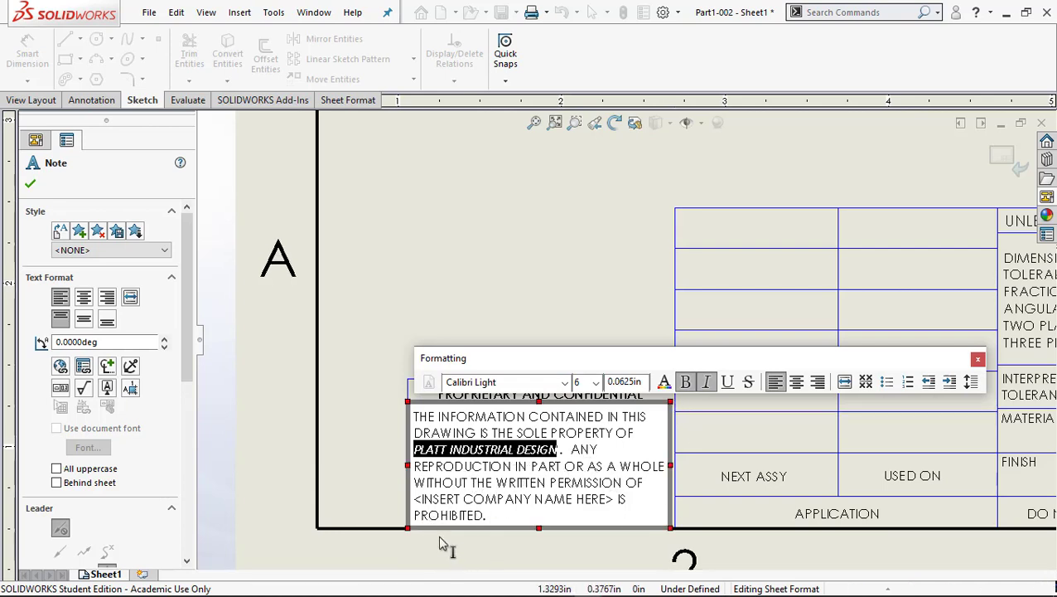
Step: Replace the remaining <INSERT COMPANY NAME HERE> placeholder with the copied bold company name, fix the spacing before IS PROHIBITED, and finish the note
click(420, 510)
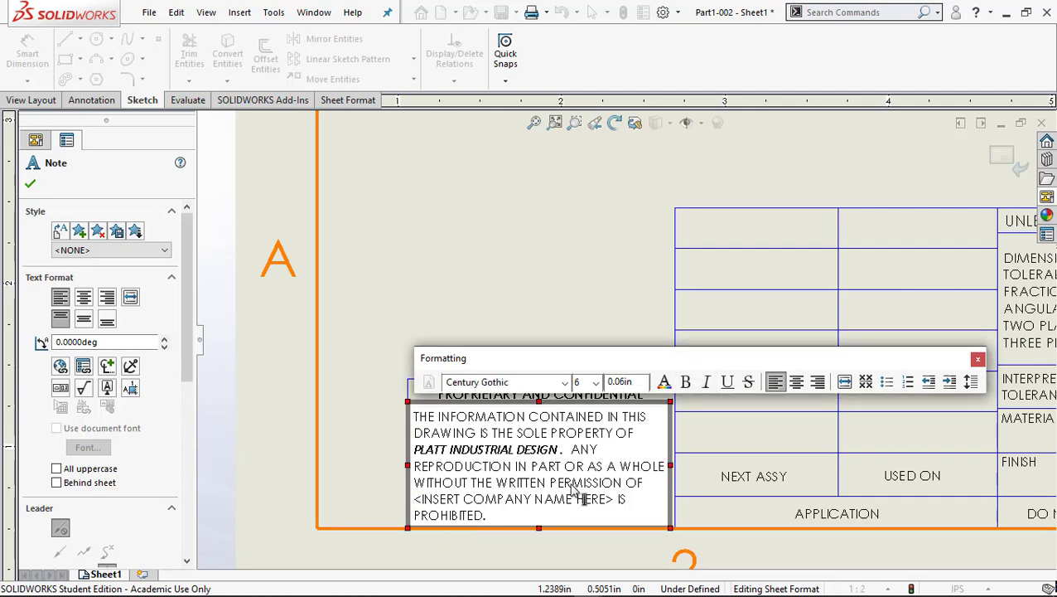
double_click(611, 500)
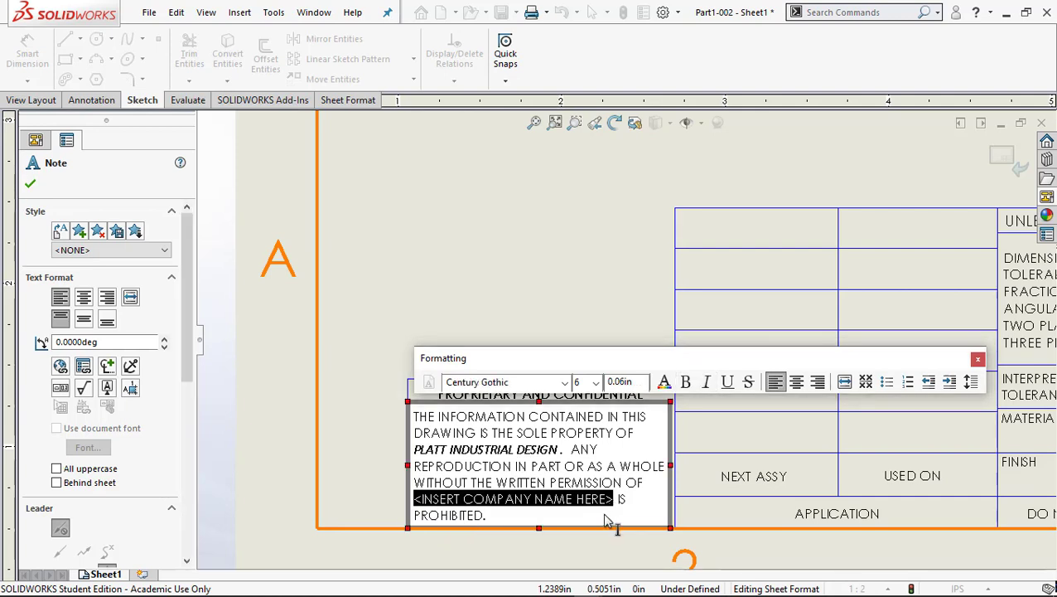
key(ctrl+v)
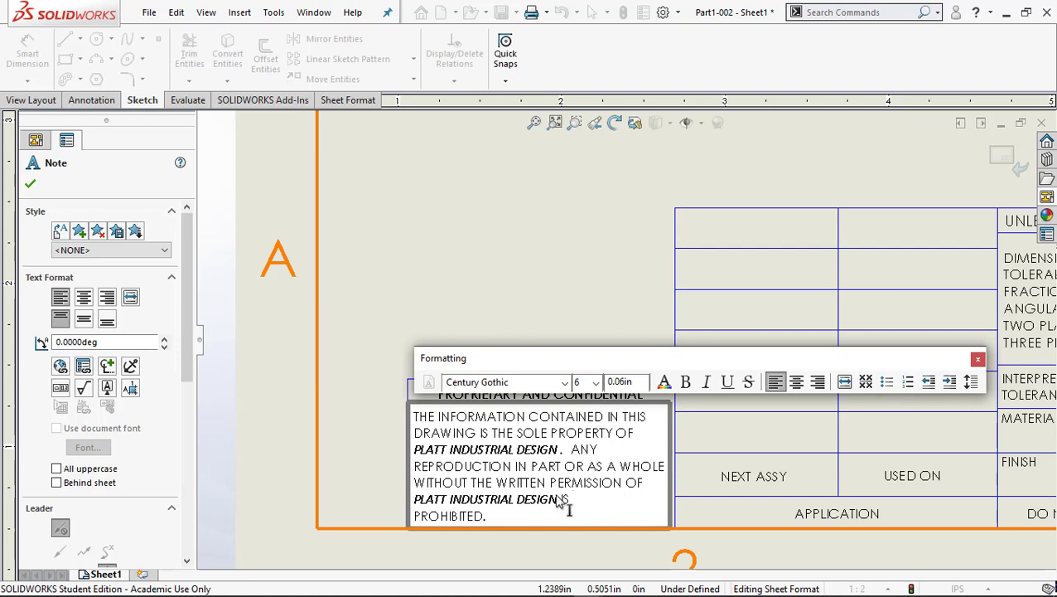
key(Delete)
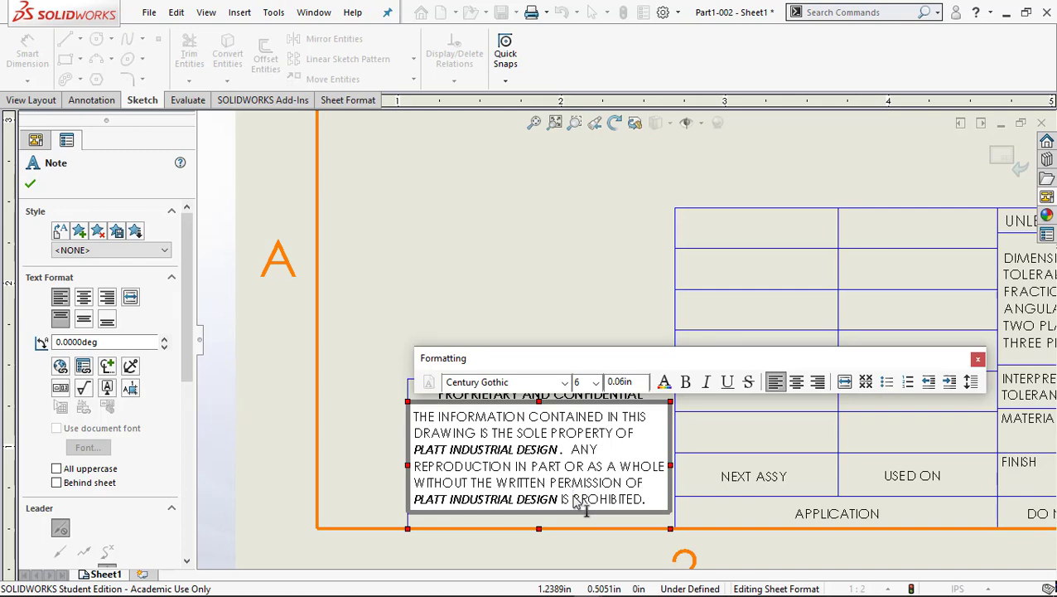
click(369, 393)
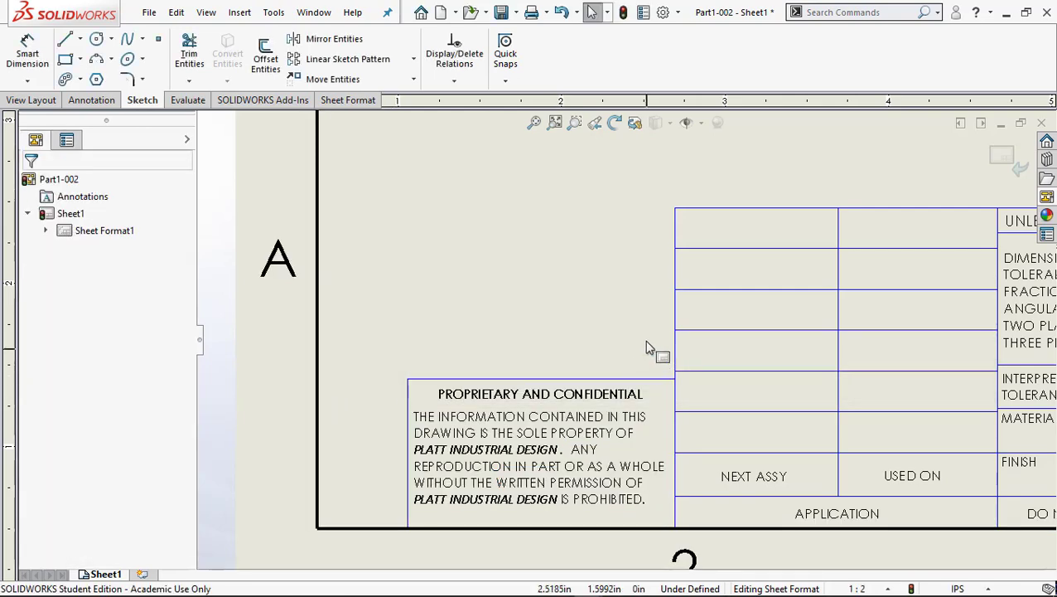
Step: Examine the TITLE cell, compare it with the reference drawing's title block in Chrome, and return to the SOLIDWORKS drawing
scroll(649, 348, down, 3)
scroll(650, 348, up, 6)
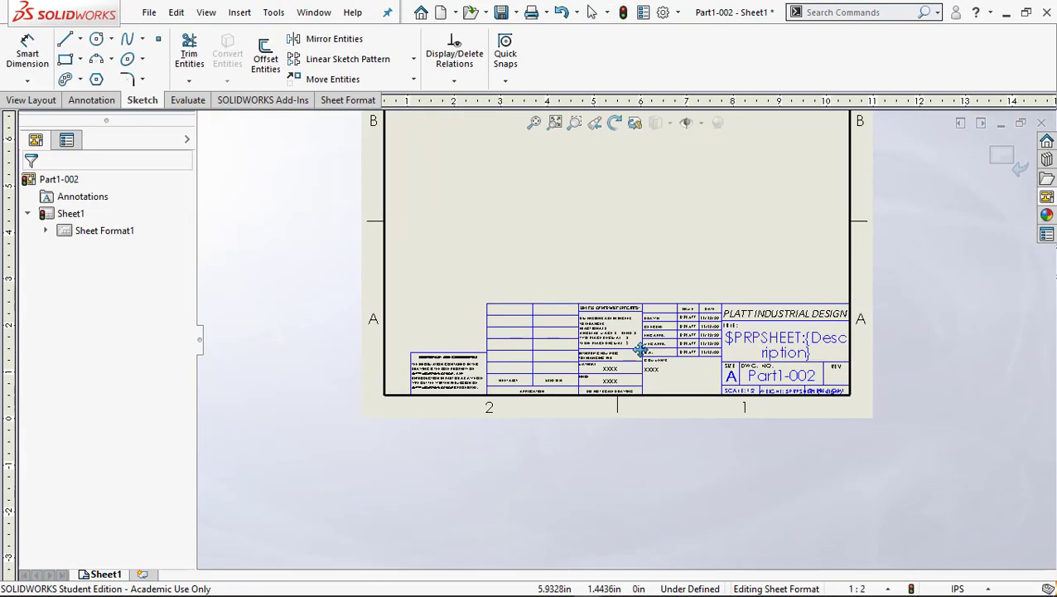
scroll(743, 242, up, 5)
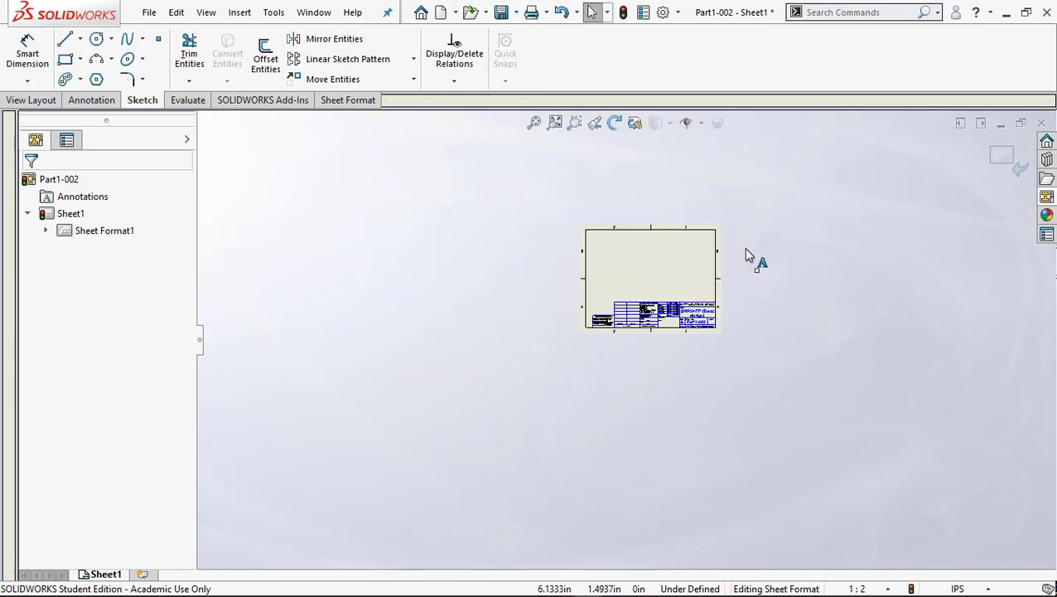
key(f)
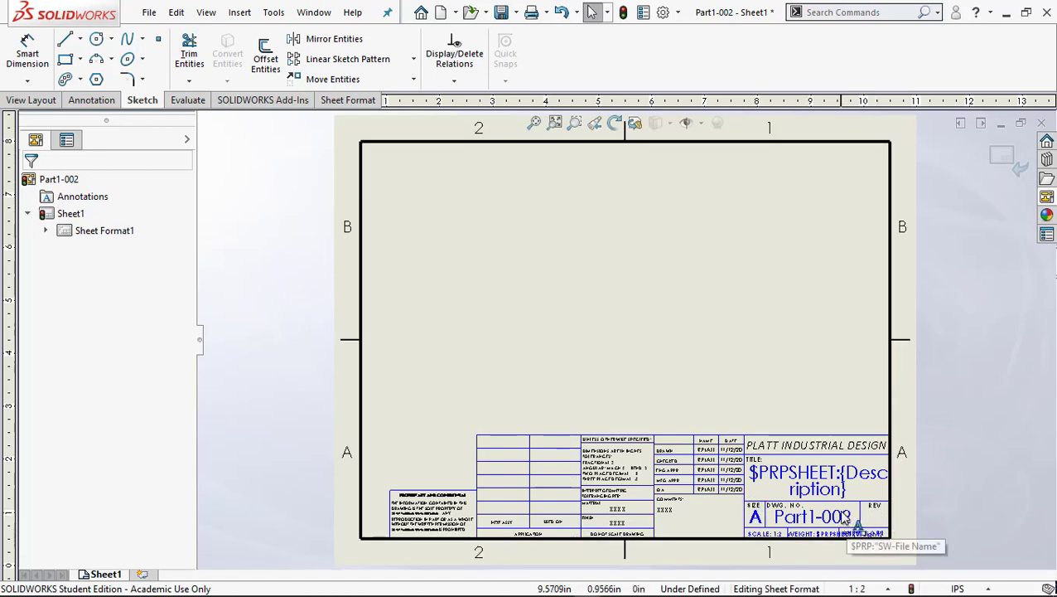
mouse_move(860, 511)
middle_down()
mouse_move(622, 497)
mouse_move(567, 481)
middle_up()
scroll(568, 480, up, 5)
scroll(651, 335, down, 8)
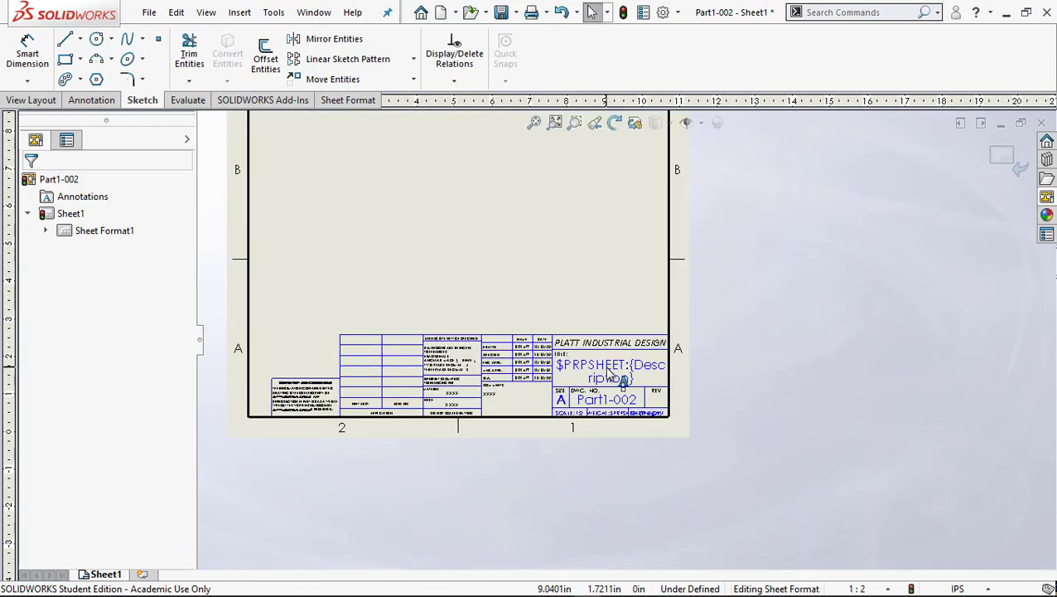
scroll(607, 373, down, 3)
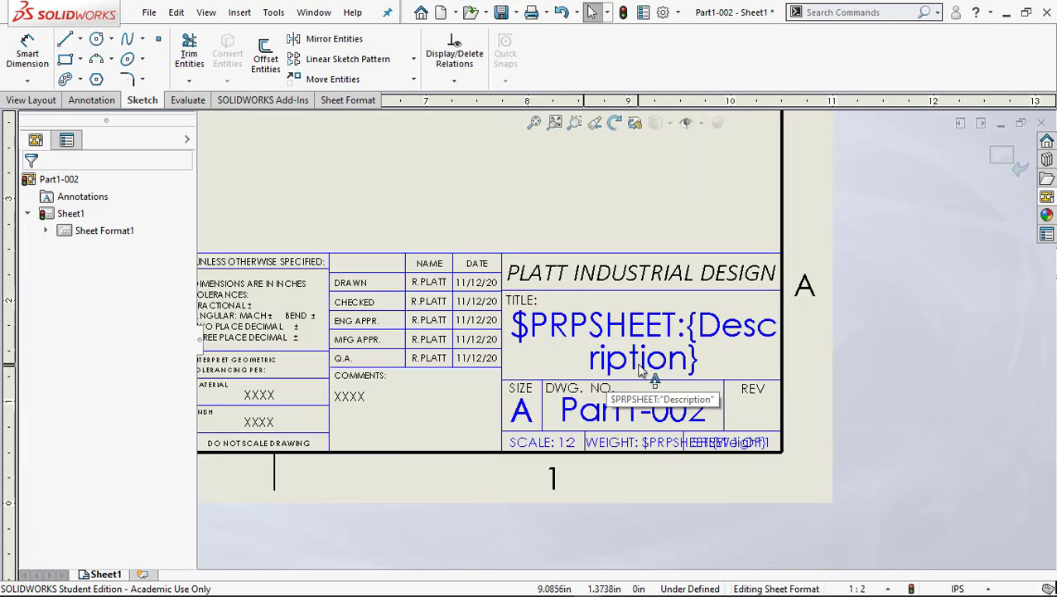
click(272, 589)
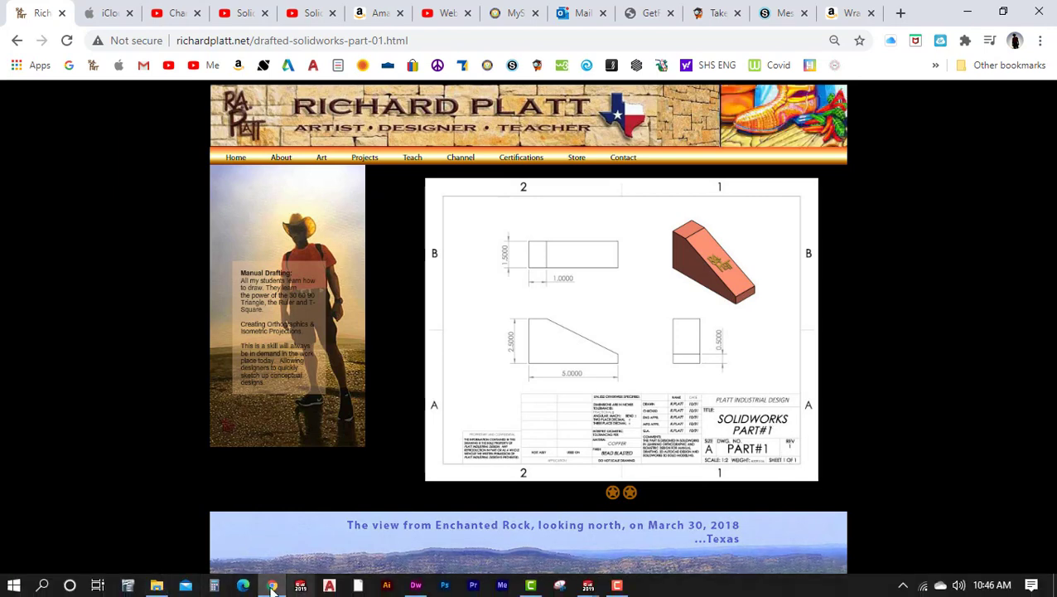
click(588, 585)
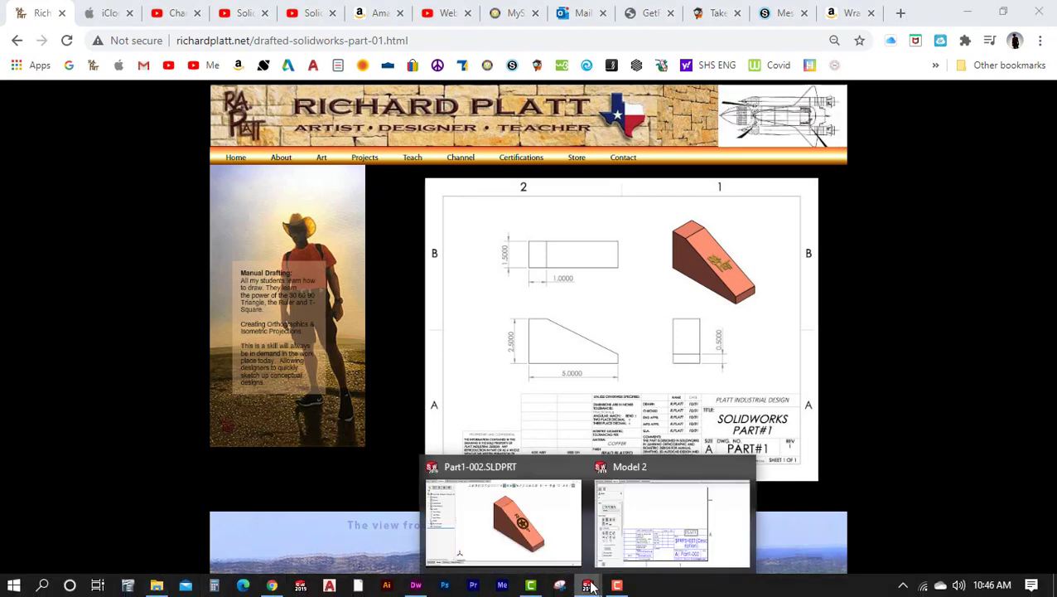
click(678, 544)
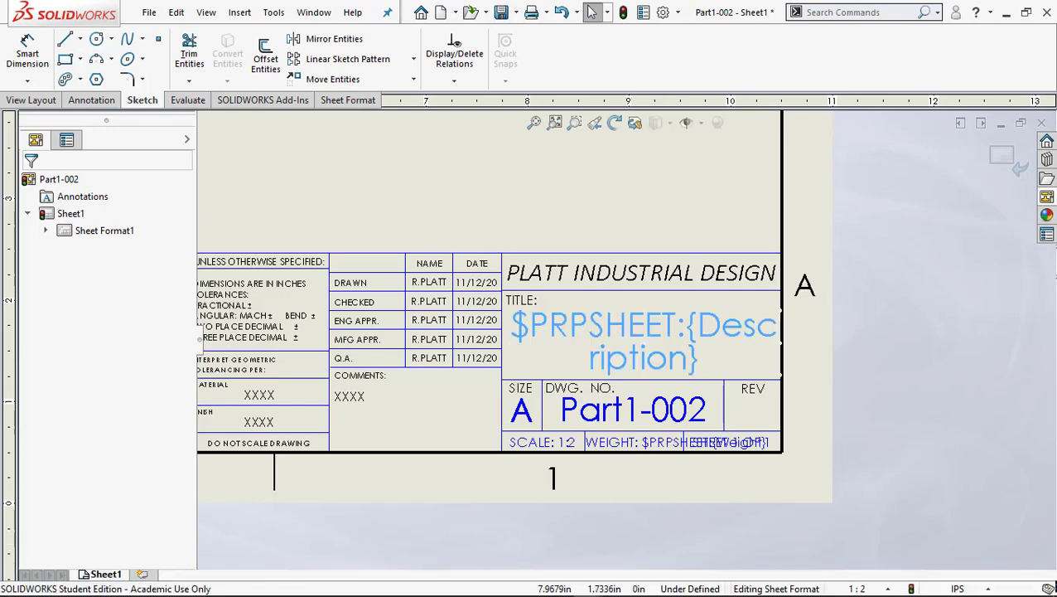
Step: Replace the description placeholder in the TITLE cell with the text SOLIDWORKS PART# XX
double_click(568, 343)
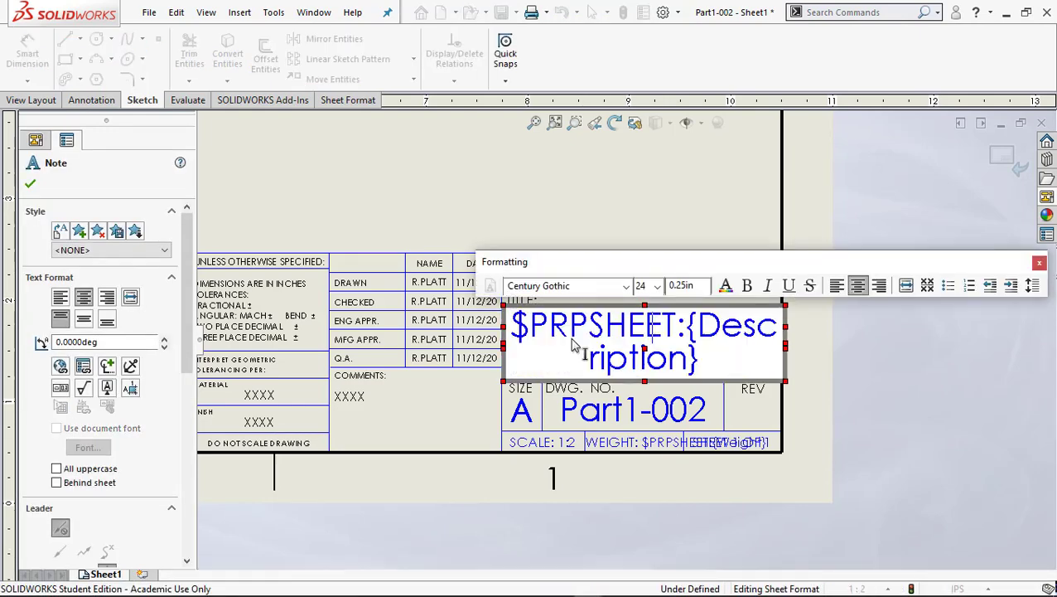
text(SOLIDWORD)
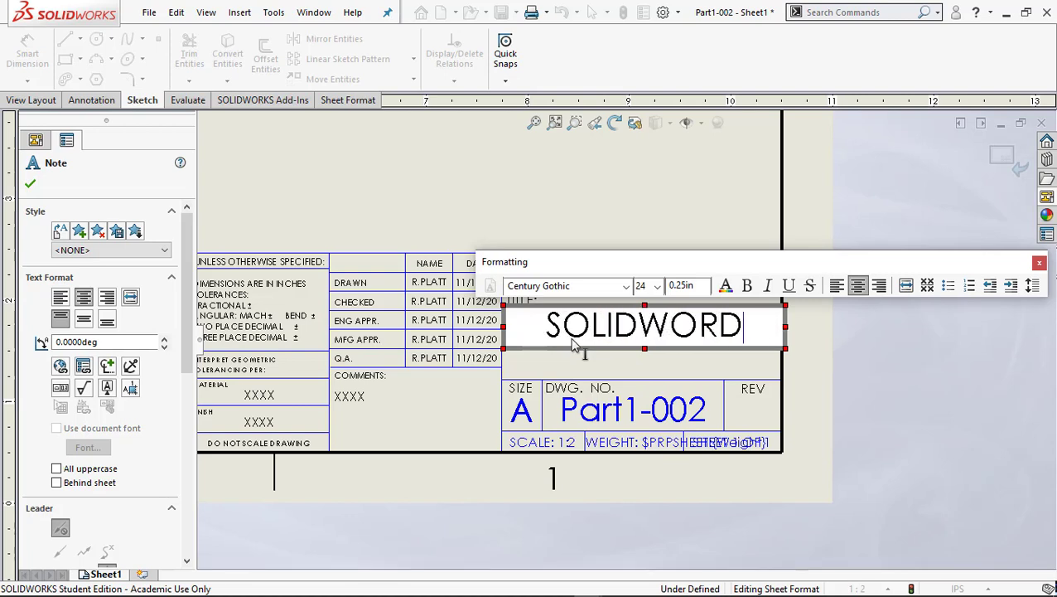
key(BackSpace)
text(S PART)
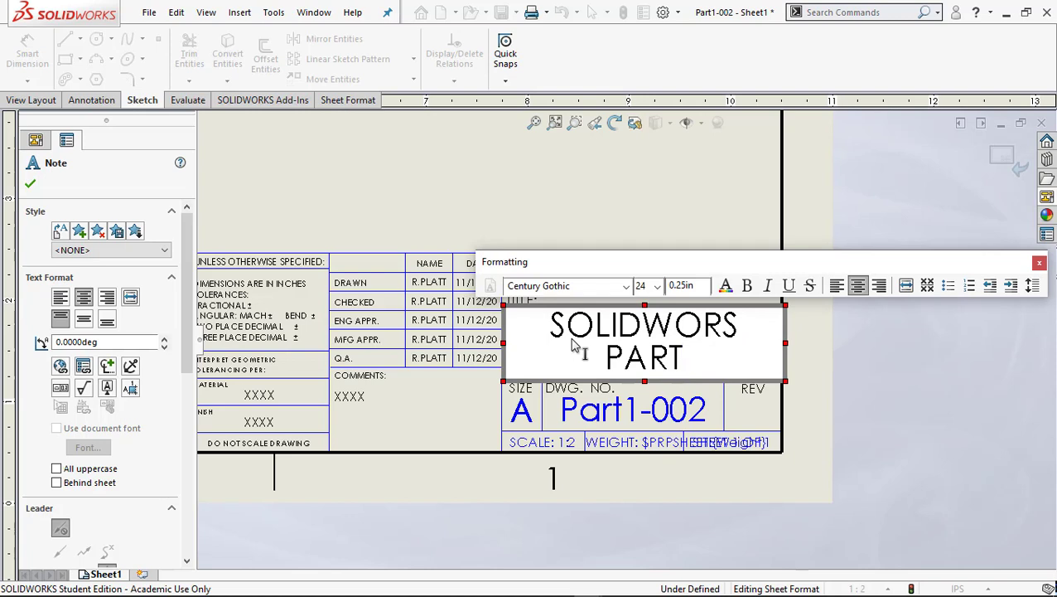
text(#)
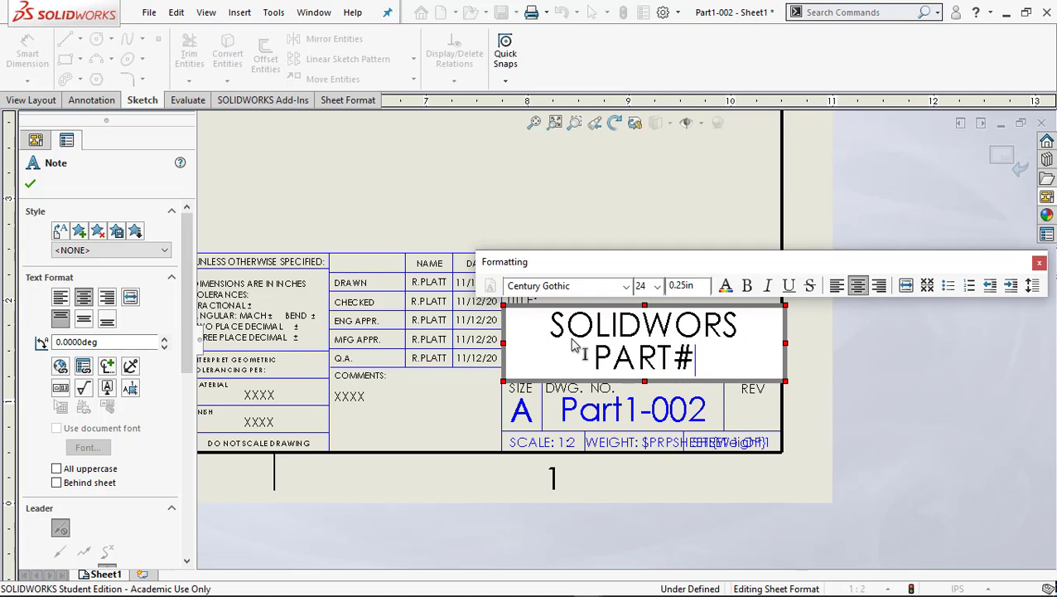
text( xx)
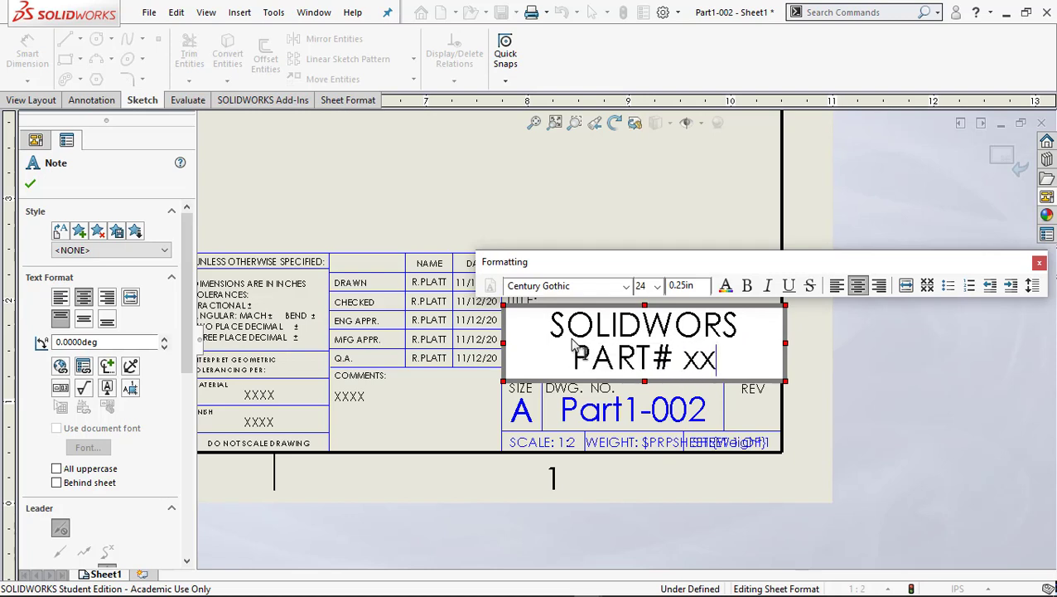
key(BackSpace)
key(BackSpace)
text(XX)
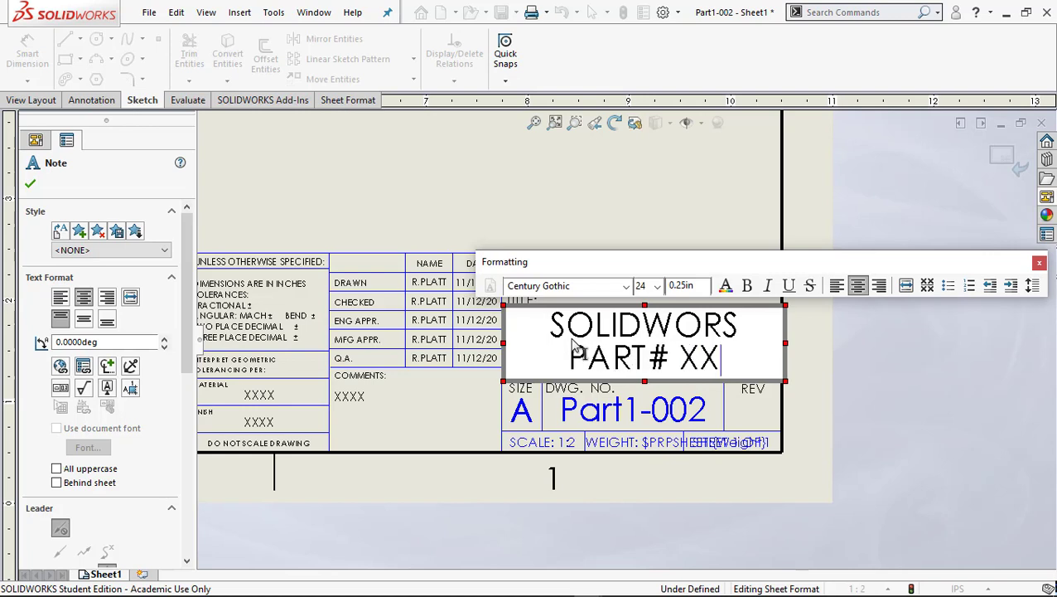
click(732, 330)
text(D)
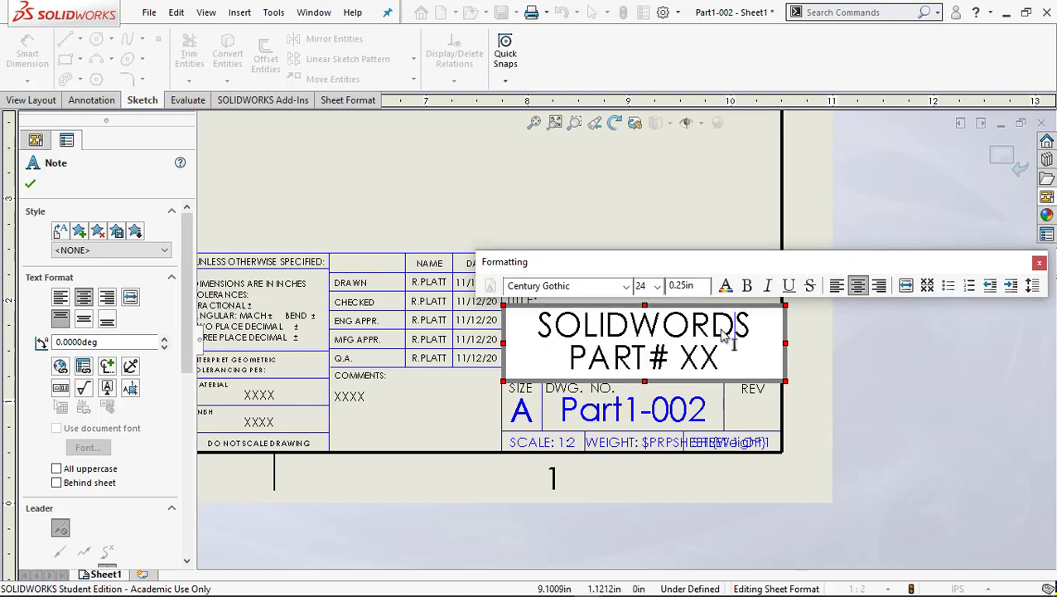
key(BackSpace)
text(K)
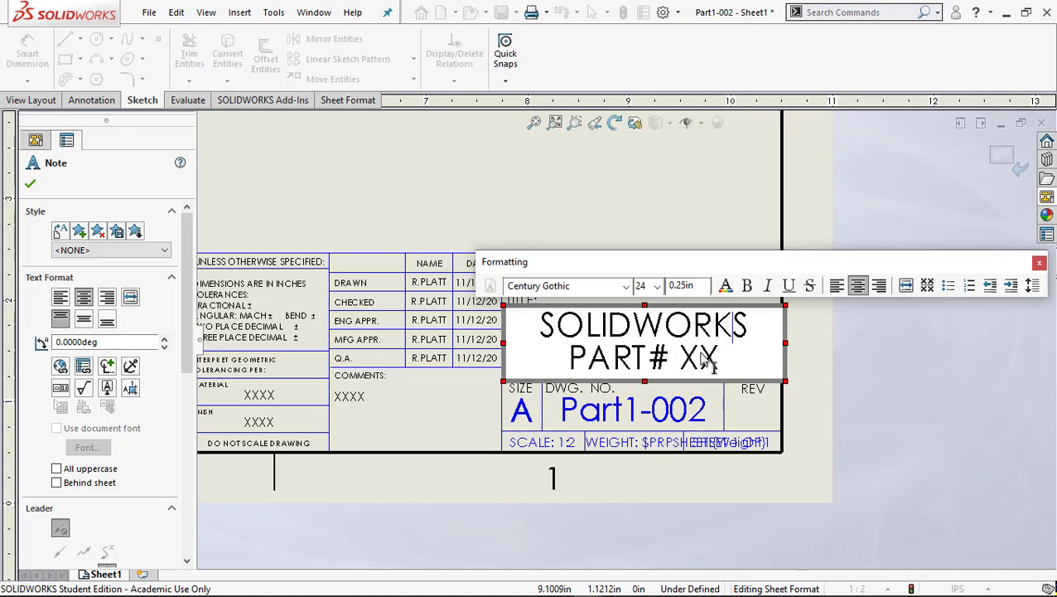
Step: Set the font size of the whole title text to 12
drag(718, 364, 583, 304)
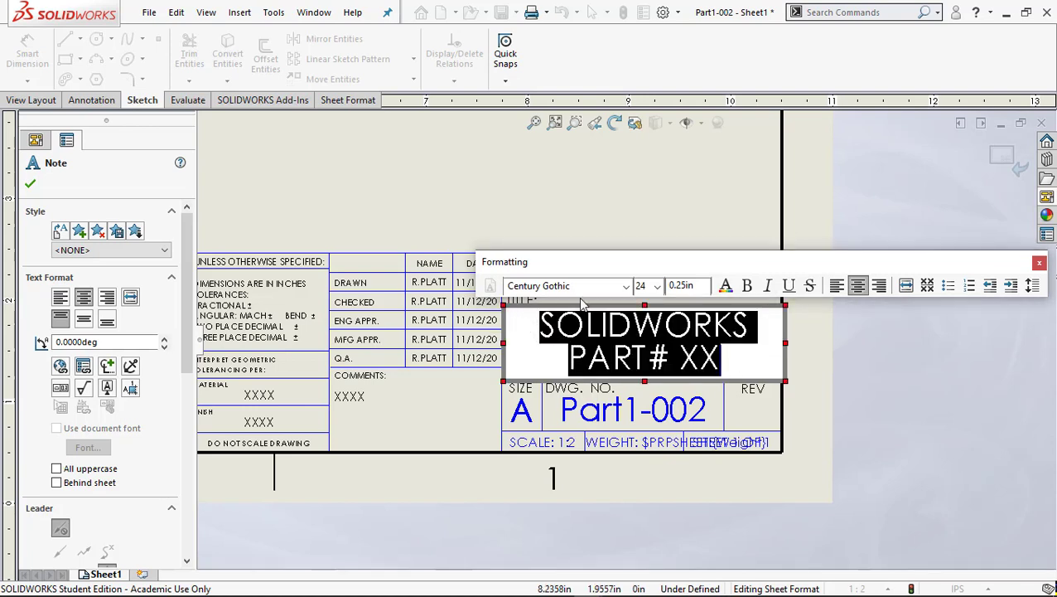
click(657, 290)
click(647, 354)
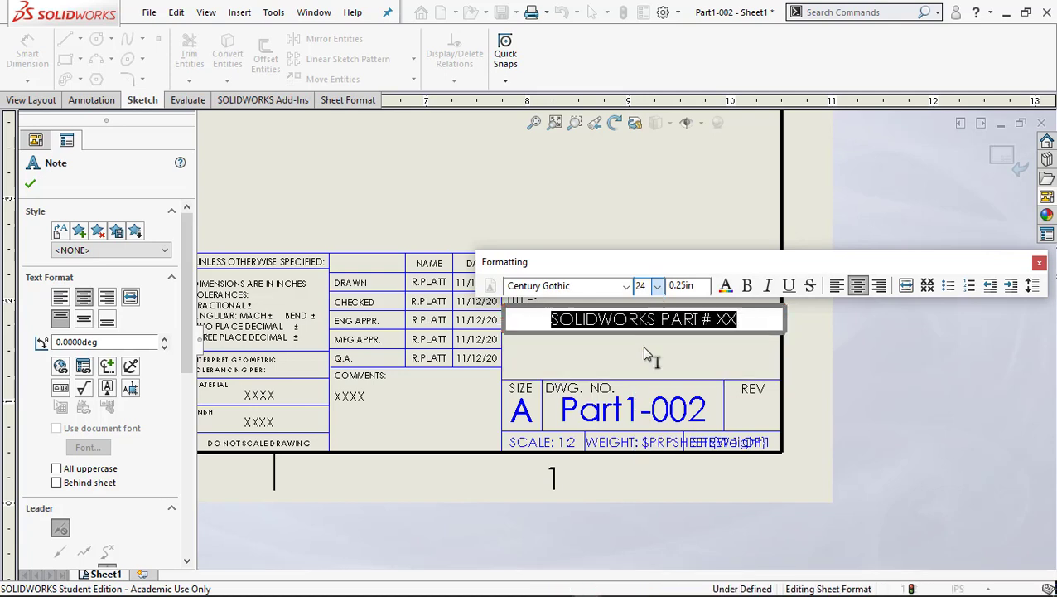
click(726, 323)
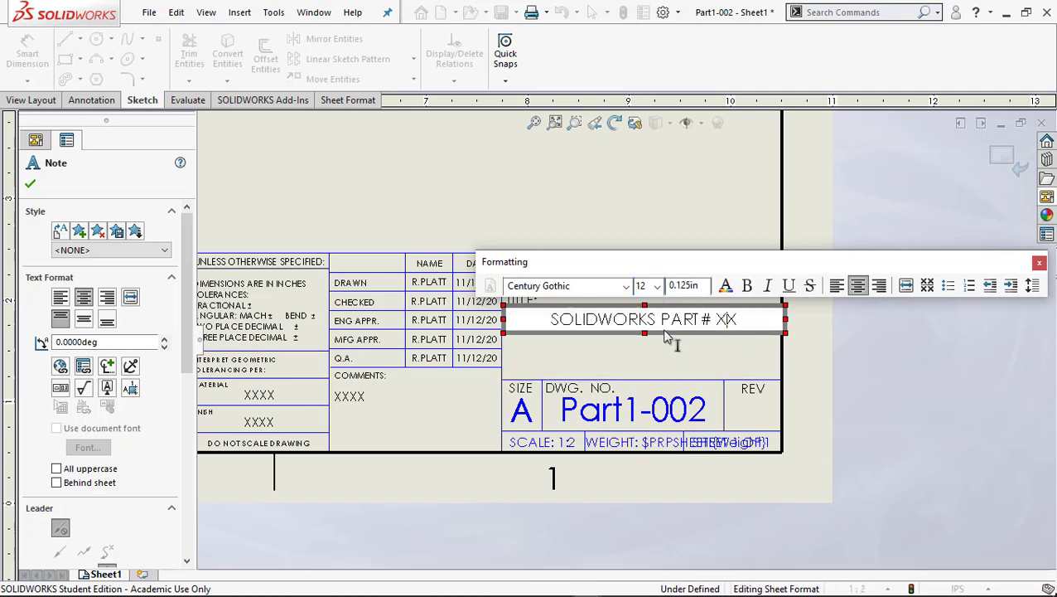
click(744, 327)
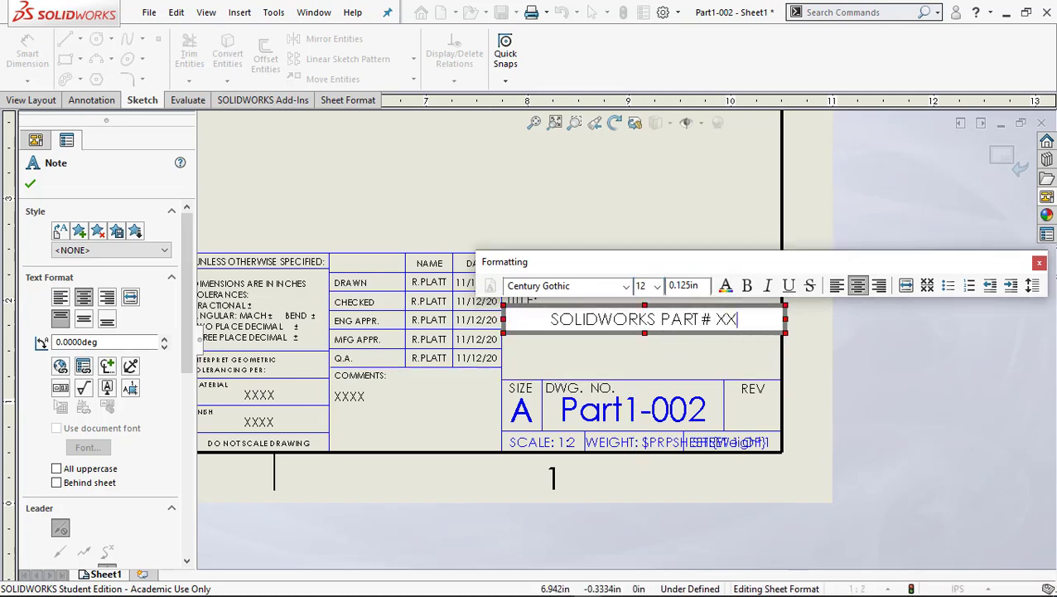
Step: Check the title's lettering on the reference drawing in Chrome, and set the SOLIDWORKS drawing's title text to font size 24
click(277, 590)
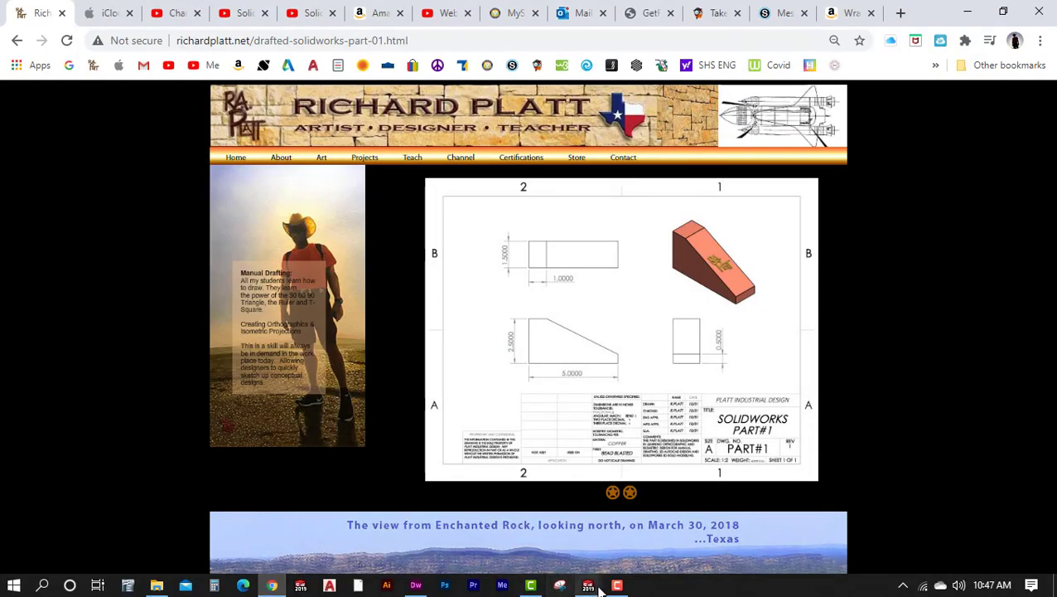
mouse_move(587, 588)
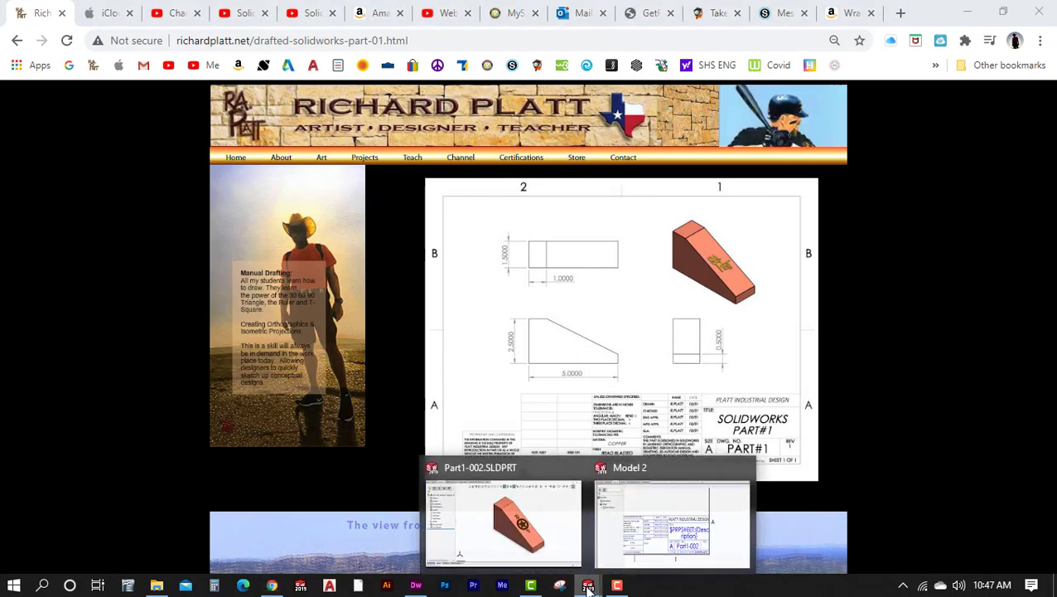
click(651, 537)
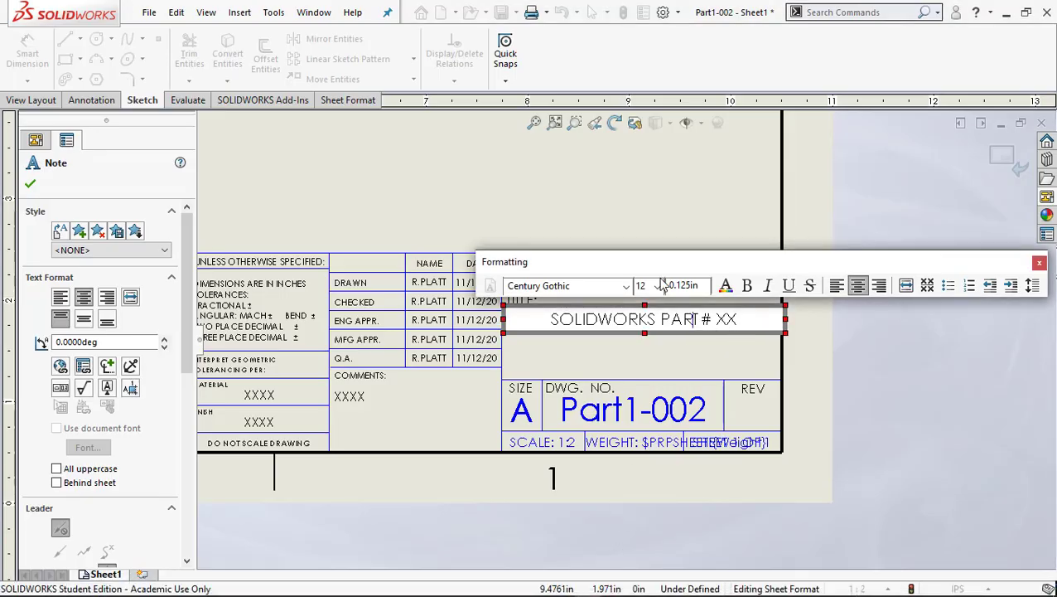
click(657, 321)
drag(744, 325, 543, 323)
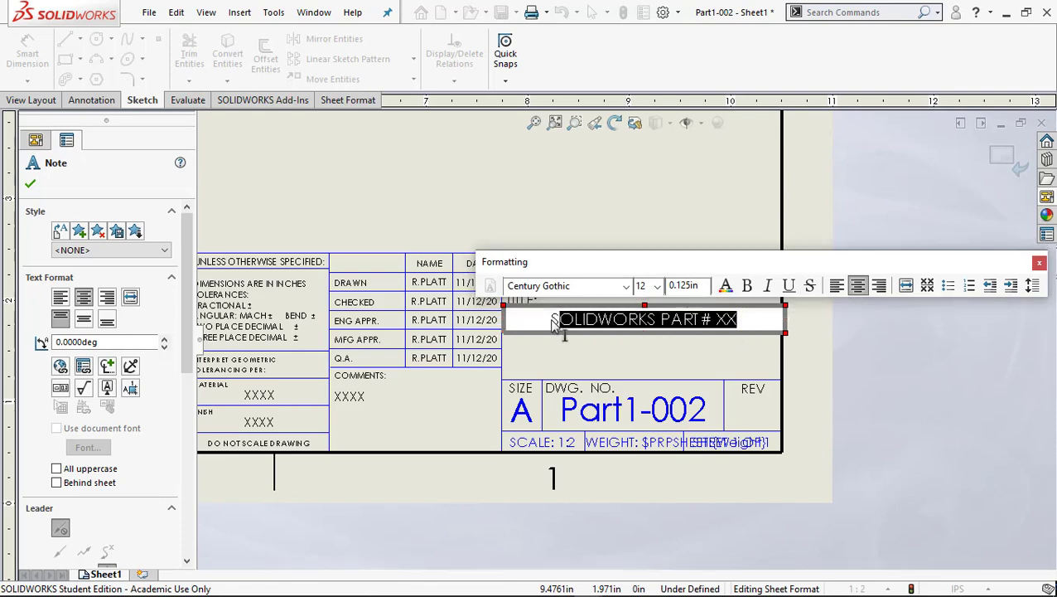
click(661, 286)
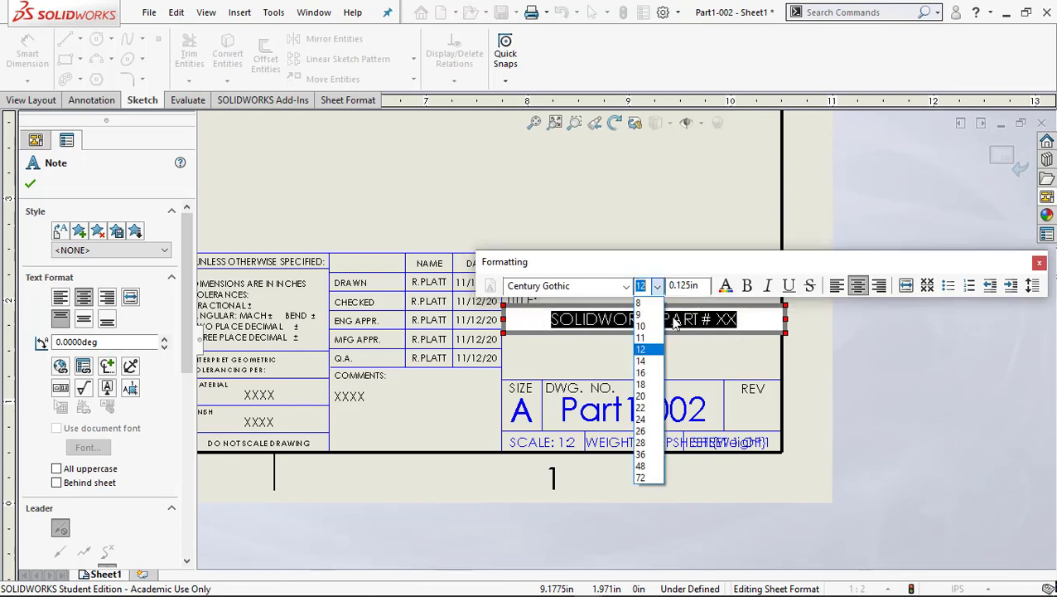
click(646, 423)
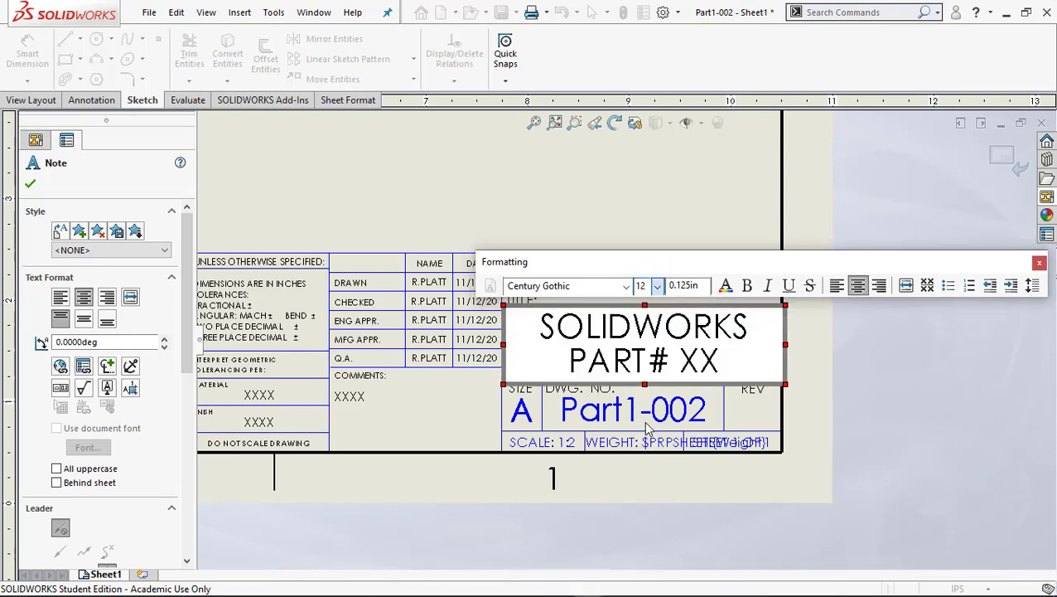
Step: Set the whole SOLIDWORKS PART# XX title text in Calibri Light italic
click(739, 330)
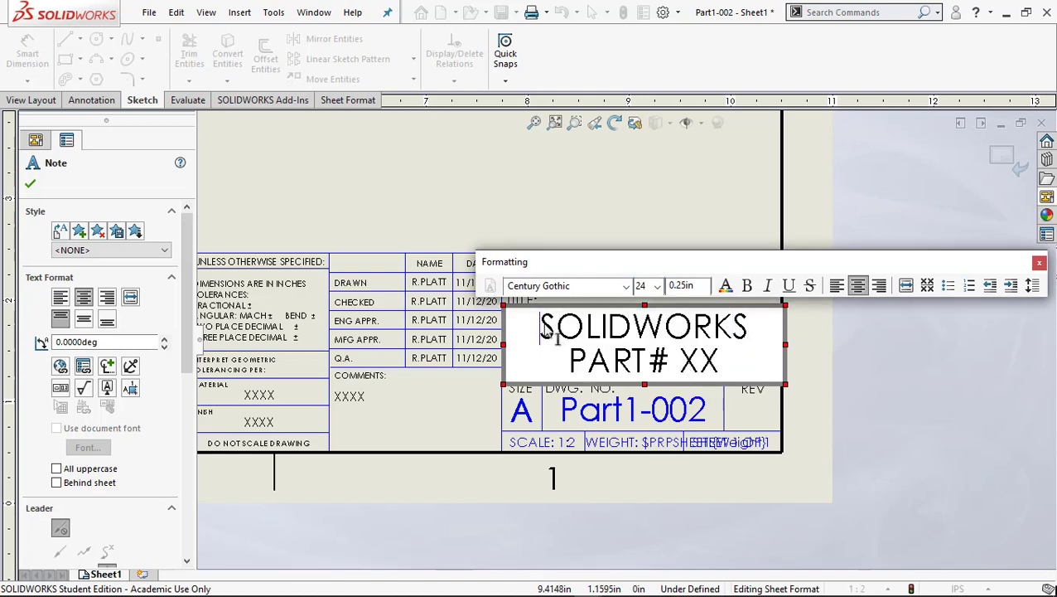
drag(541, 328, 750, 363)
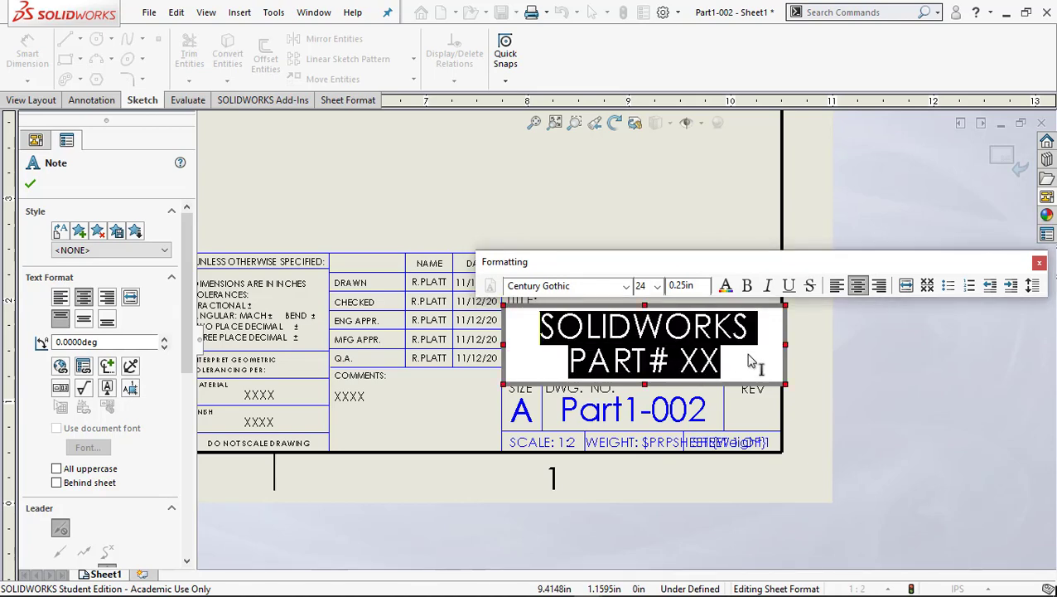
click(627, 288)
scroll(602, 137, up, 10)
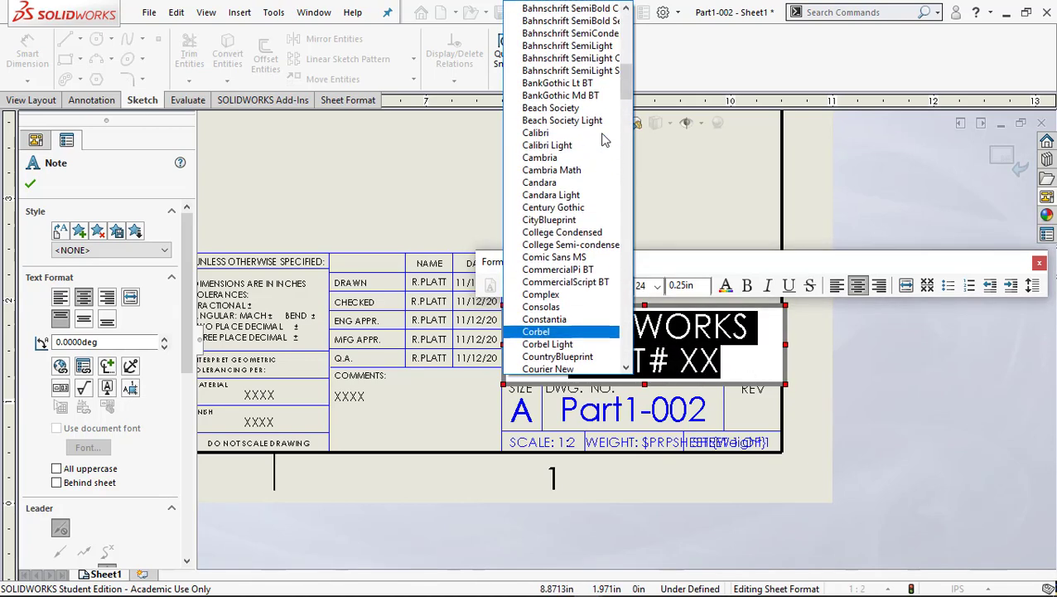
click(572, 318)
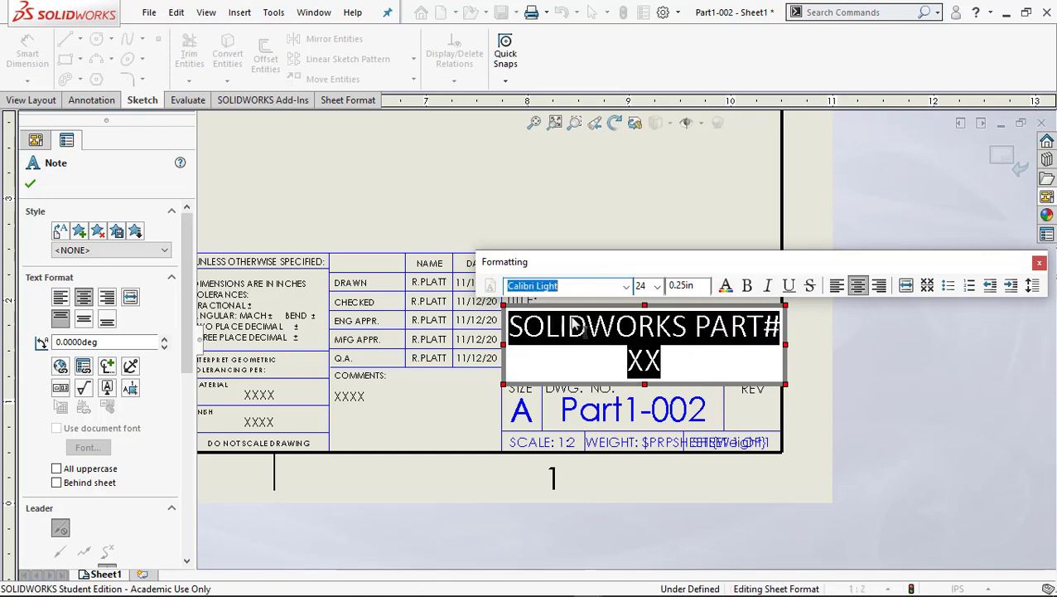
click(767, 286)
click(699, 365)
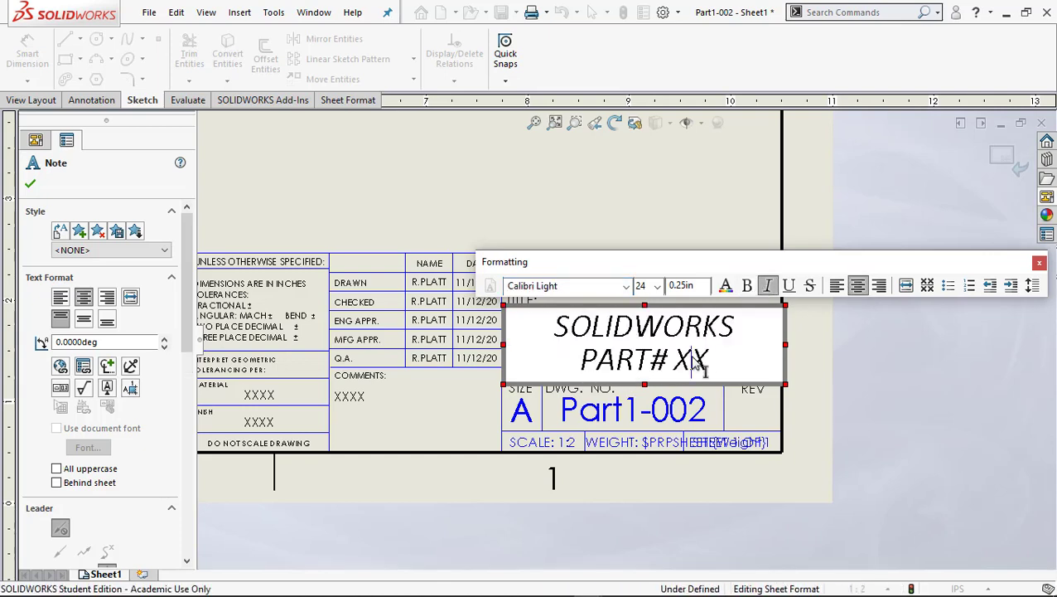
Step: Replace the space after SOLIDWORKS in the title with a line break and finish editing the note
click(735, 328)
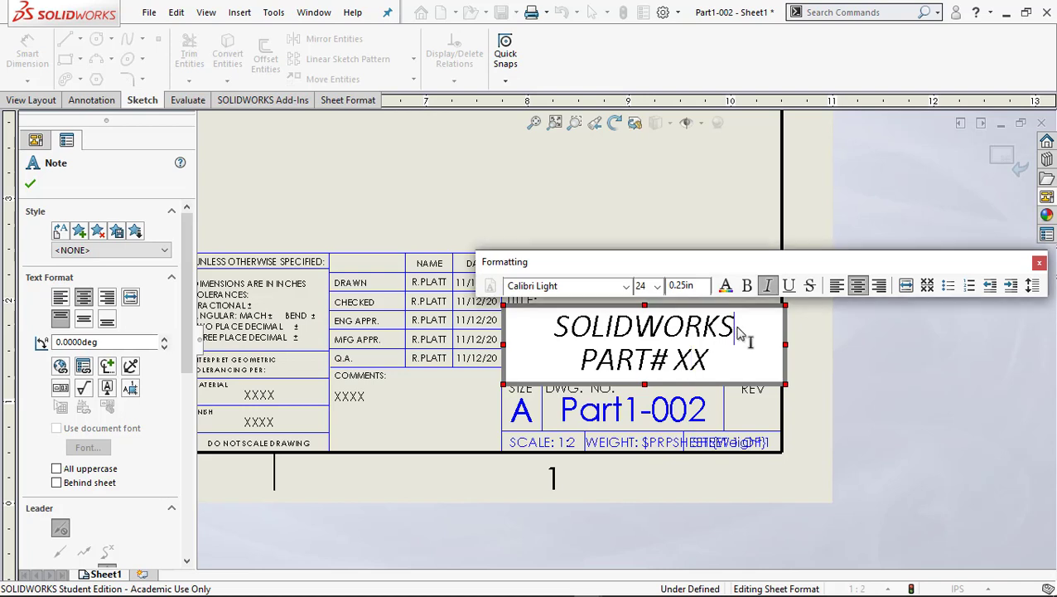
key(Delete)
key(Return)
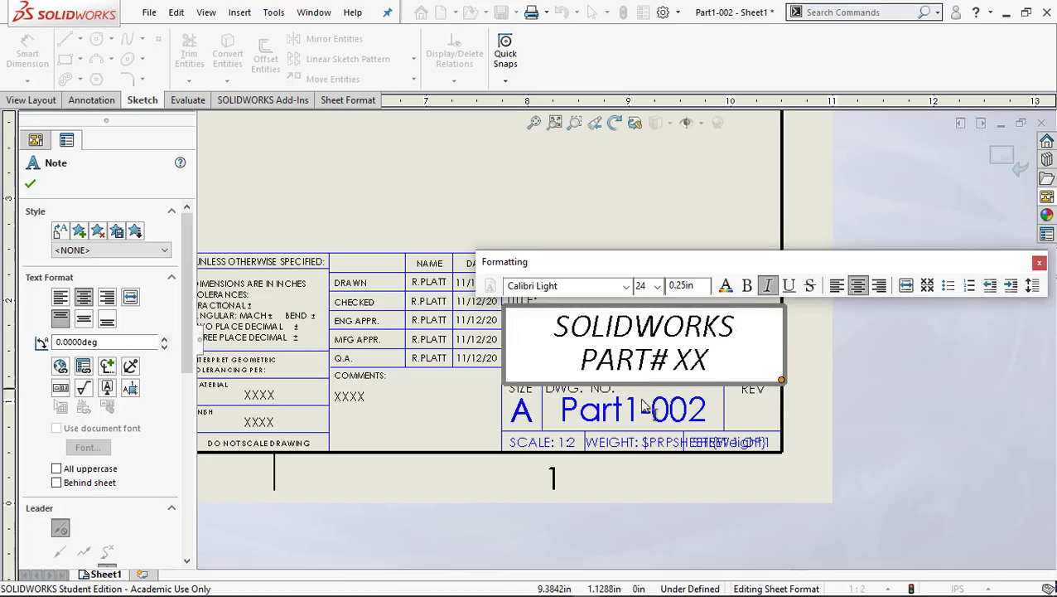
click(649, 233)
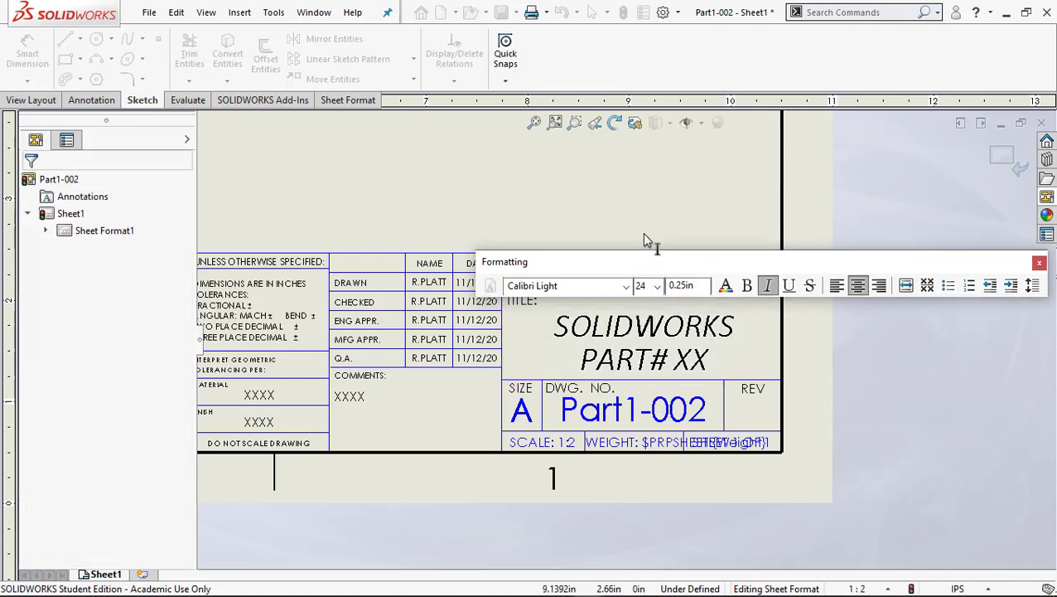
Step: Set the font size of the drawing number in the DWG. NO. cell to 18
click(632, 422)
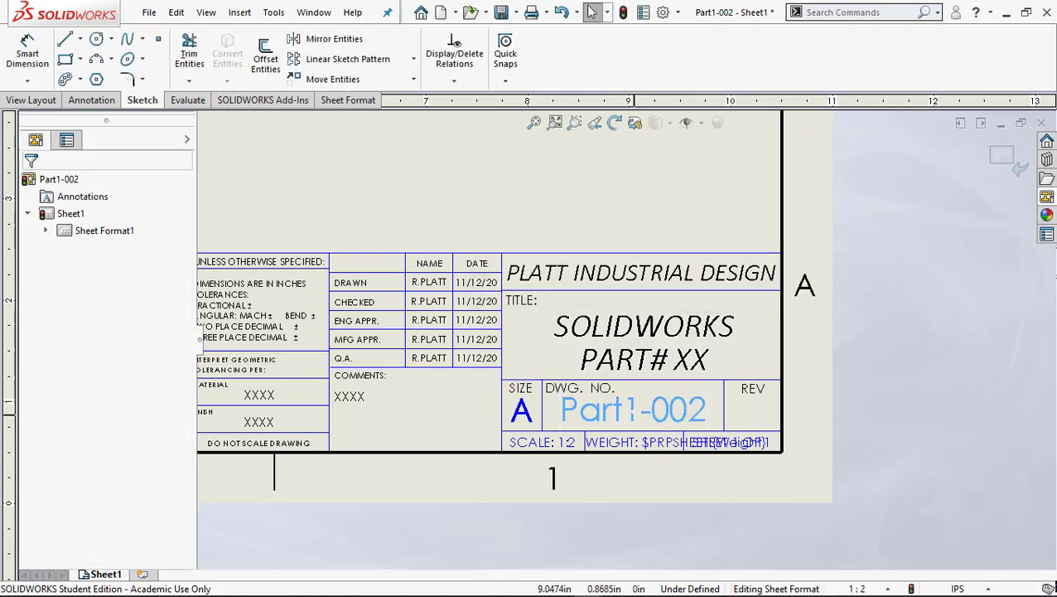
double_click(608, 403)
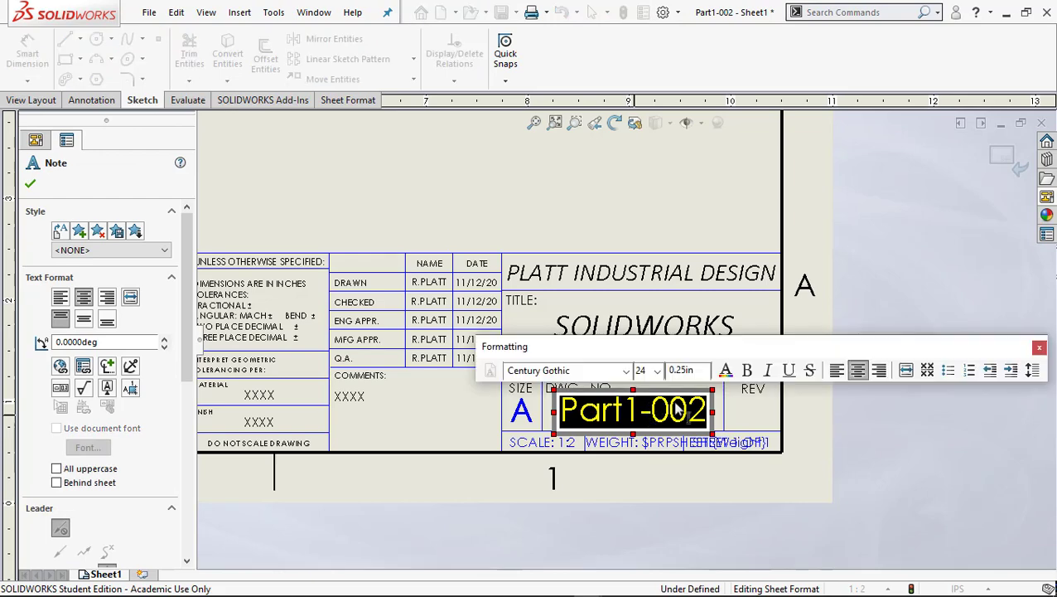
click(657, 370)
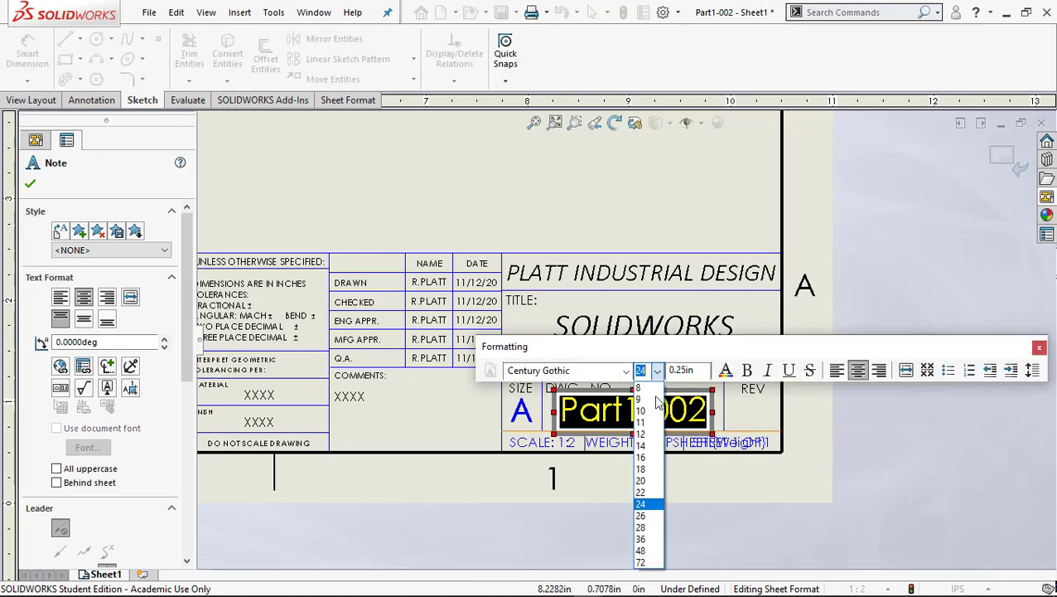
click(652, 469)
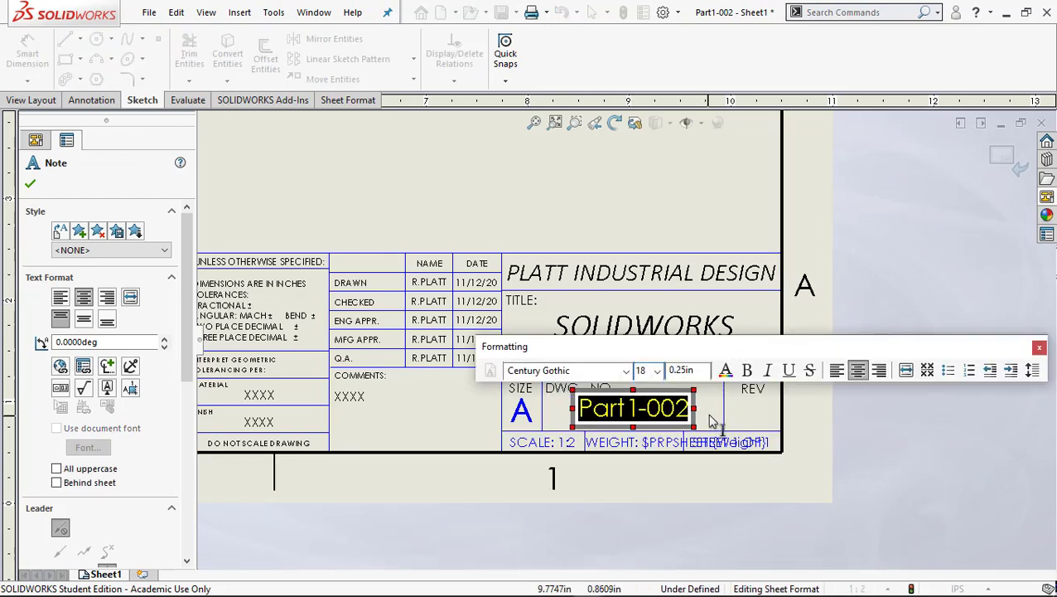
click(690, 425)
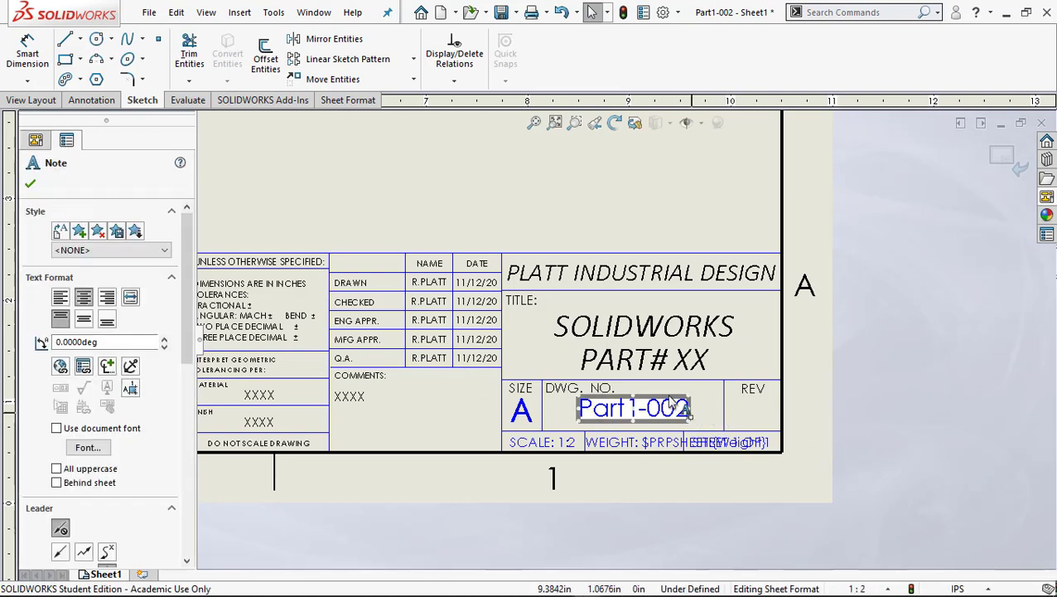
Step: Enter revision 1 in the REV cell of the title block
click(753, 408)
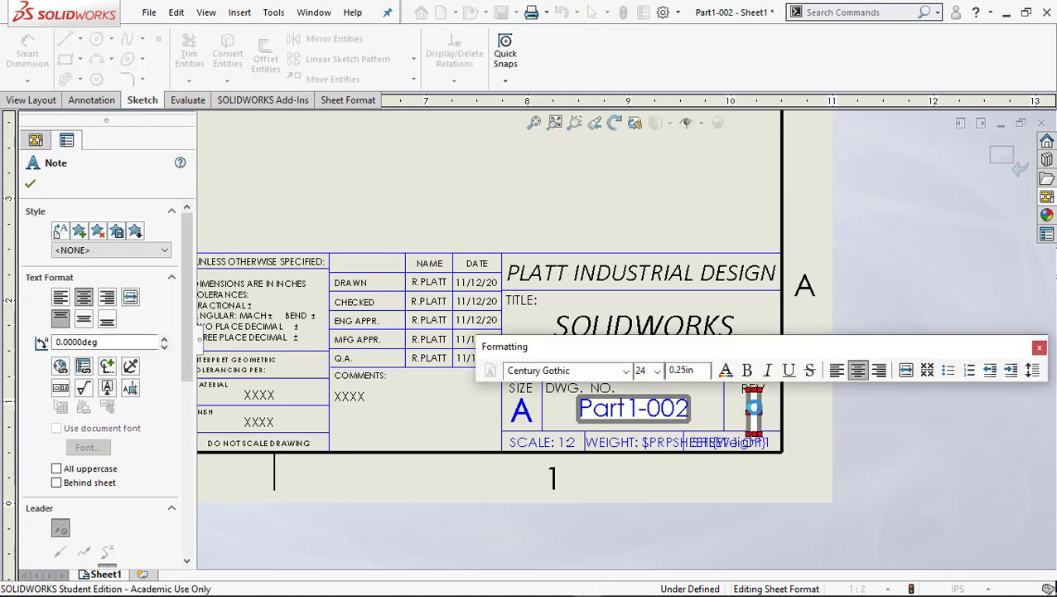
text(1)
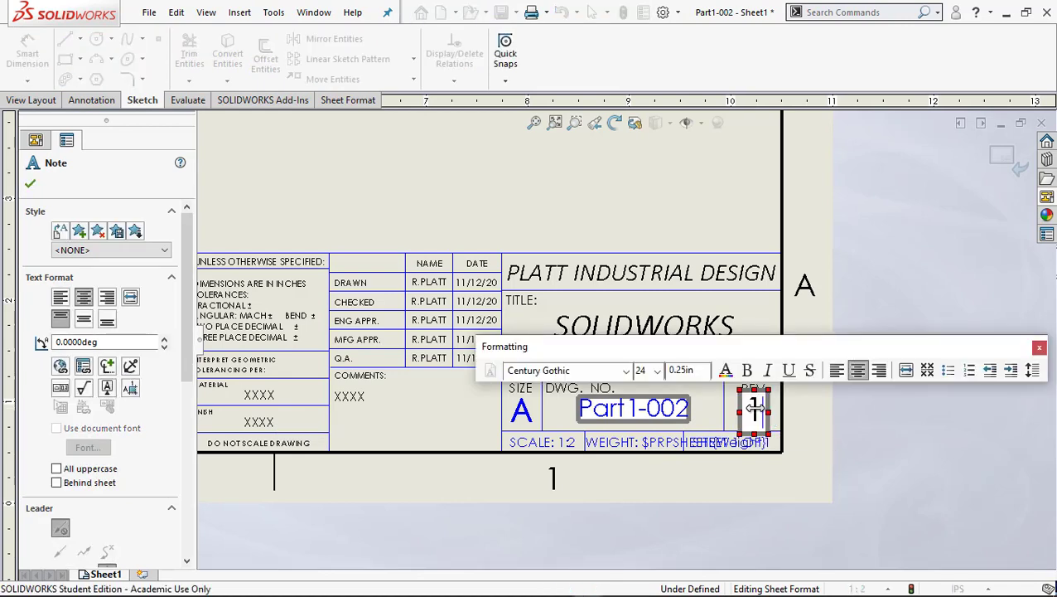
click(677, 485)
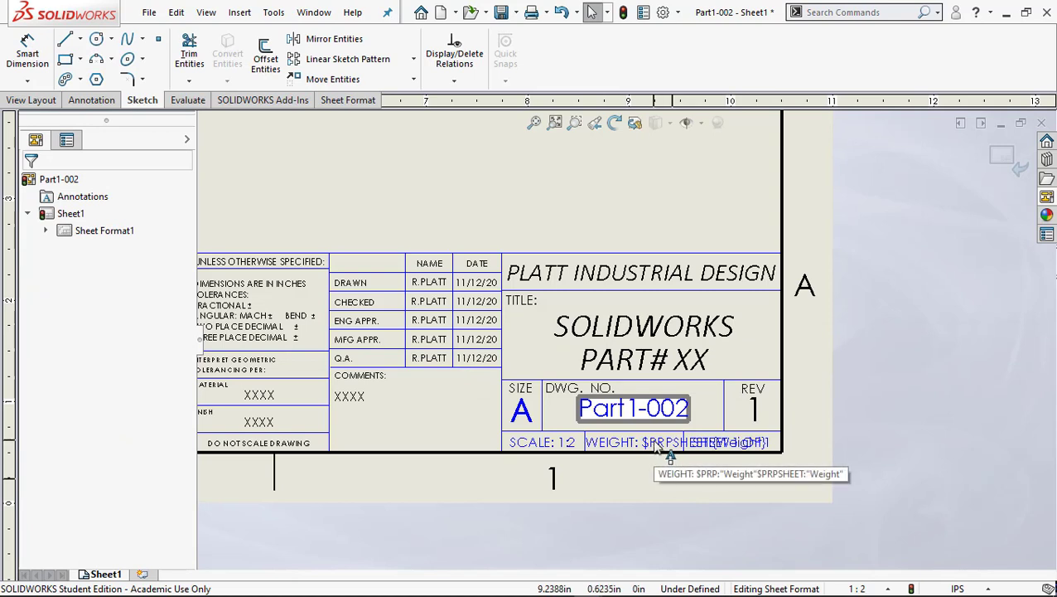
Step: Set the font size of the whole WEIGHT note in the title block to 6
click(654, 443)
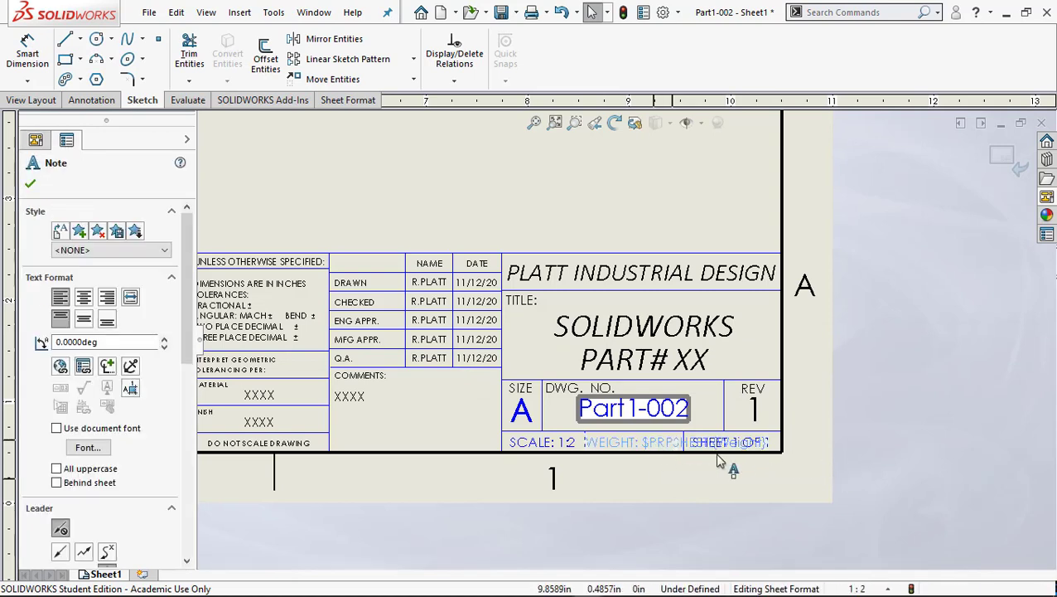
double_click(658, 446)
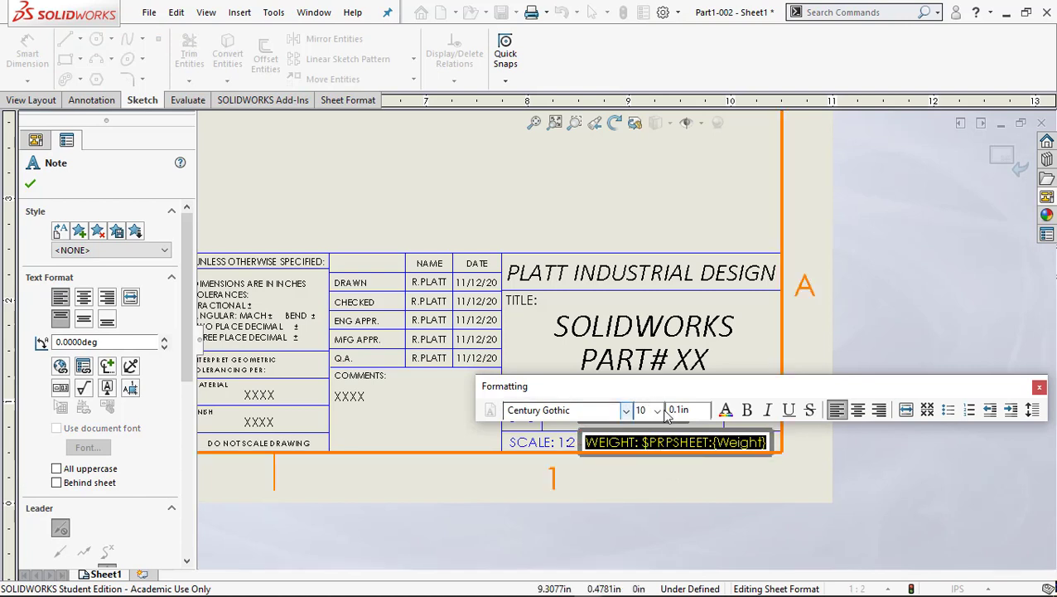
click(657, 410)
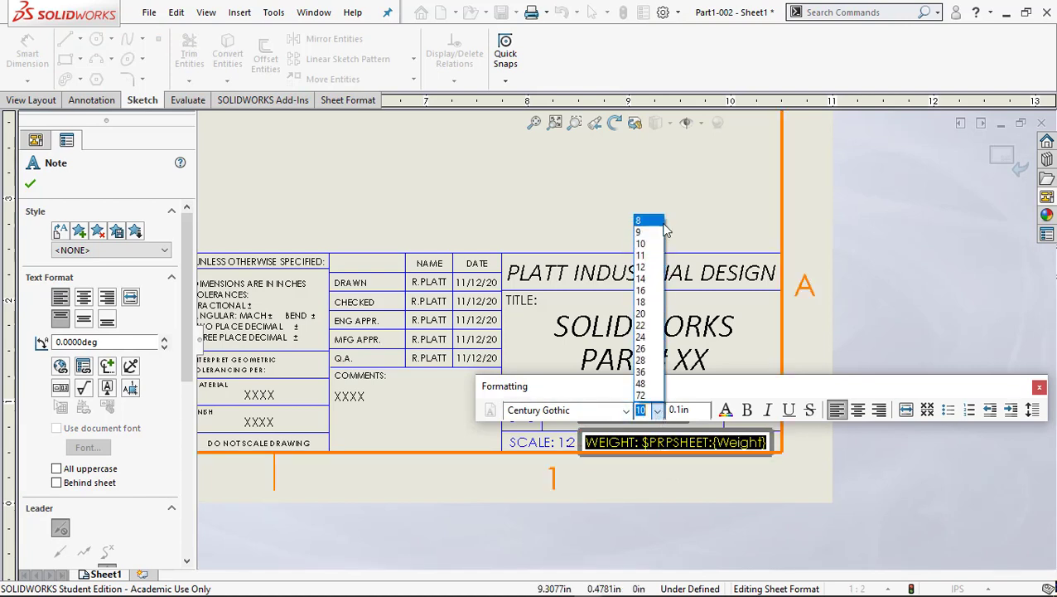
click(646, 414)
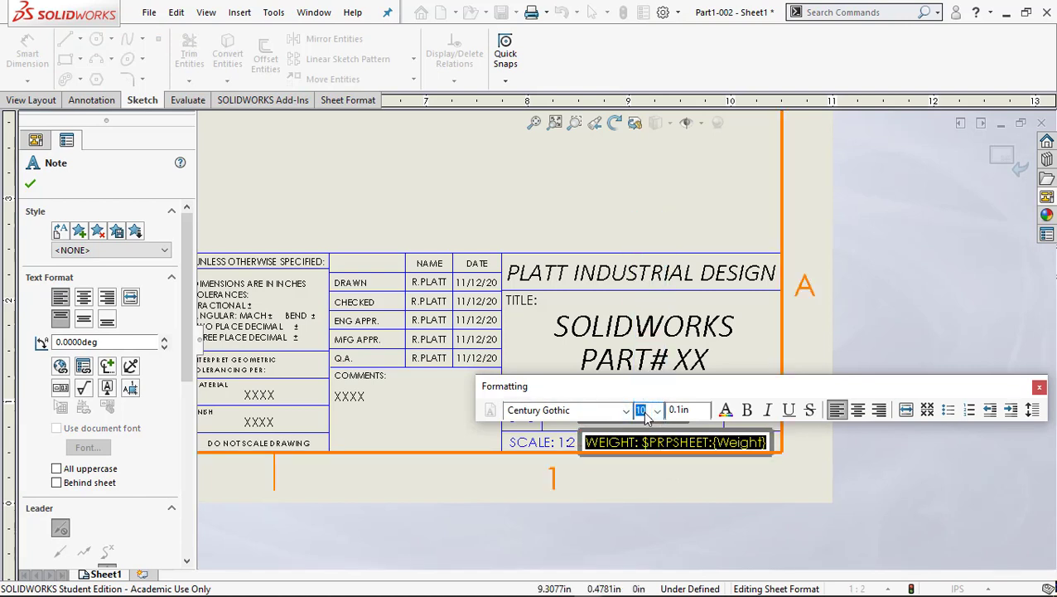
text(6)
click(703, 445)
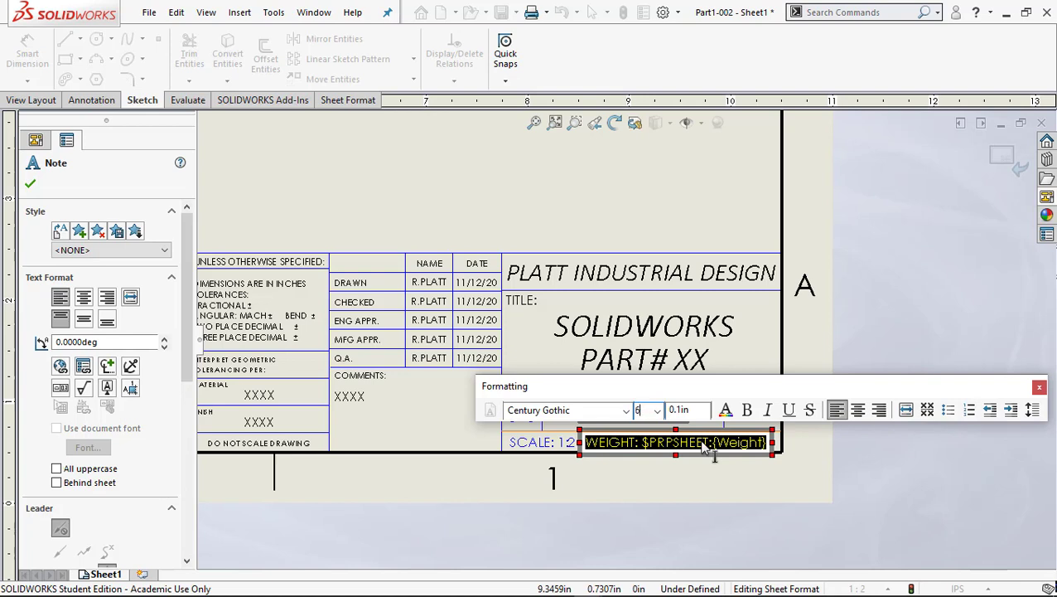
Step: Replace the weight property placeholder after WEIGHT: with xx lbs
click(691, 447)
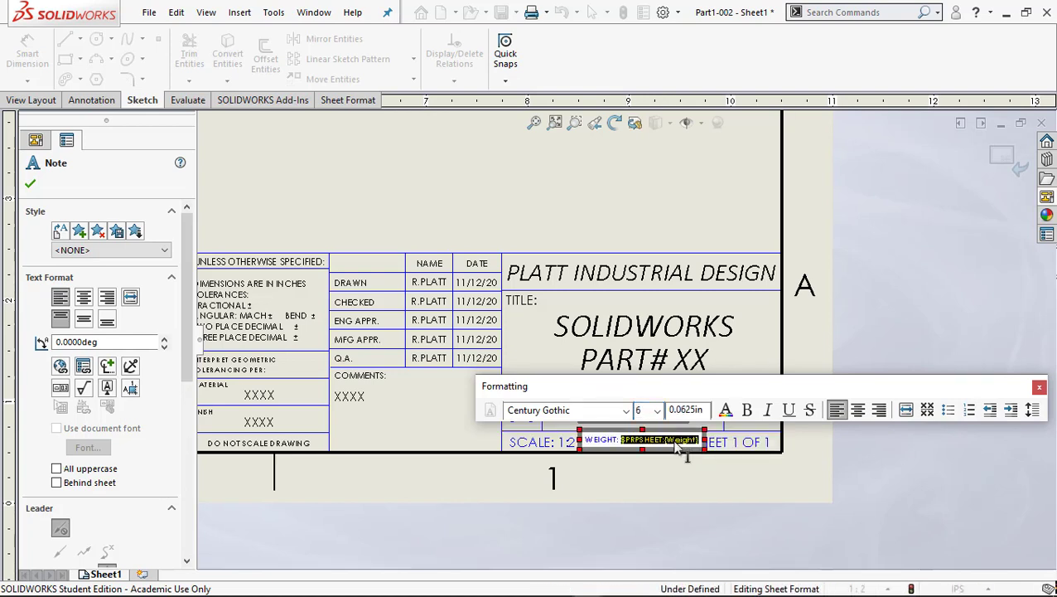
text(xx)
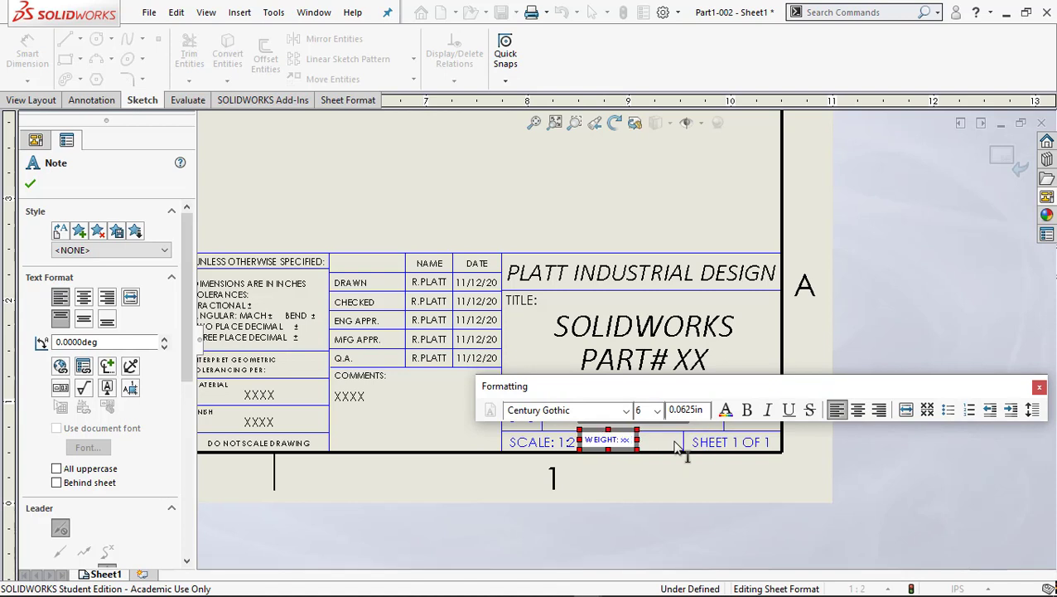
text( L)
key(BackSpace)
text(lbs)
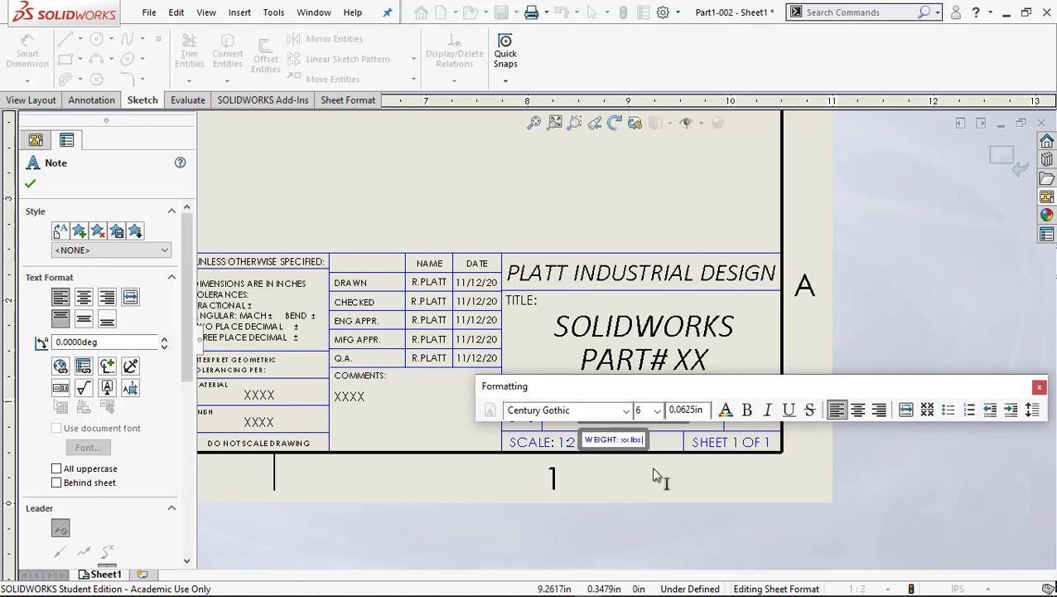
click(651, 466)
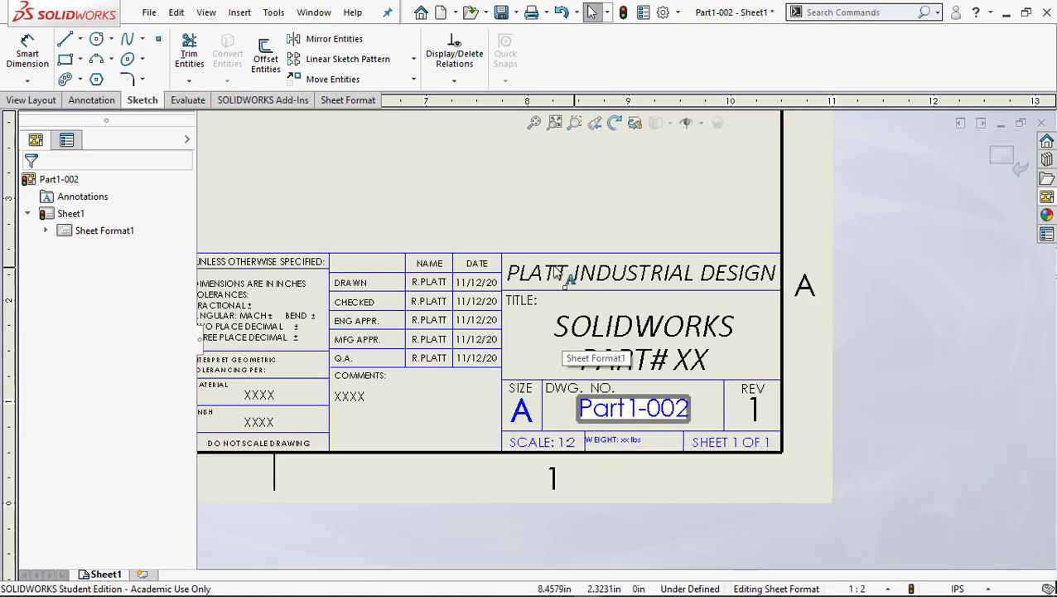
Step: Leave sheet format editing and return to editing Sheet1
scroll(402, 263, down, 3)
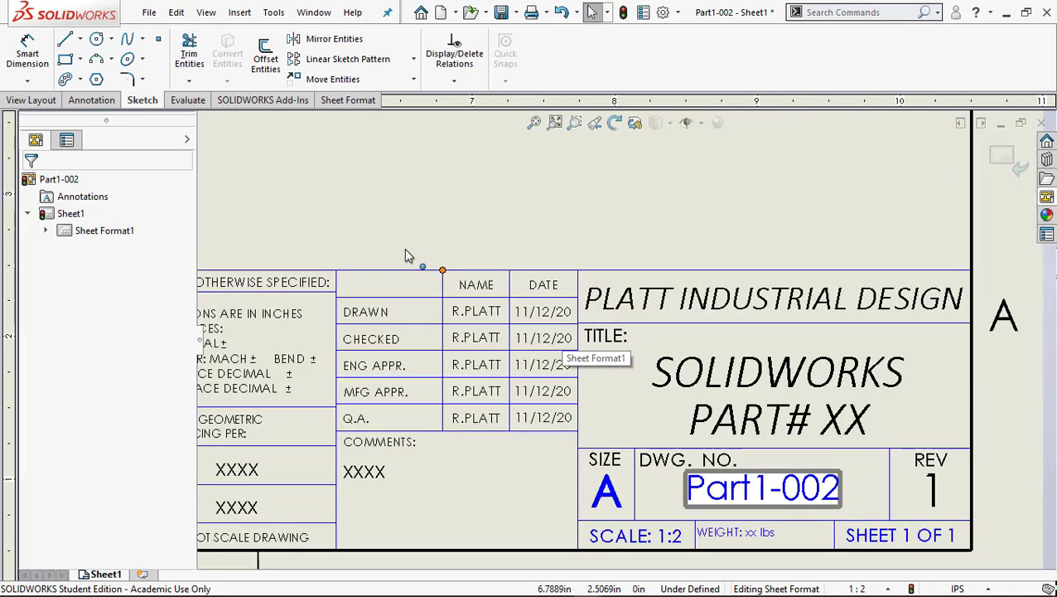
key(f)
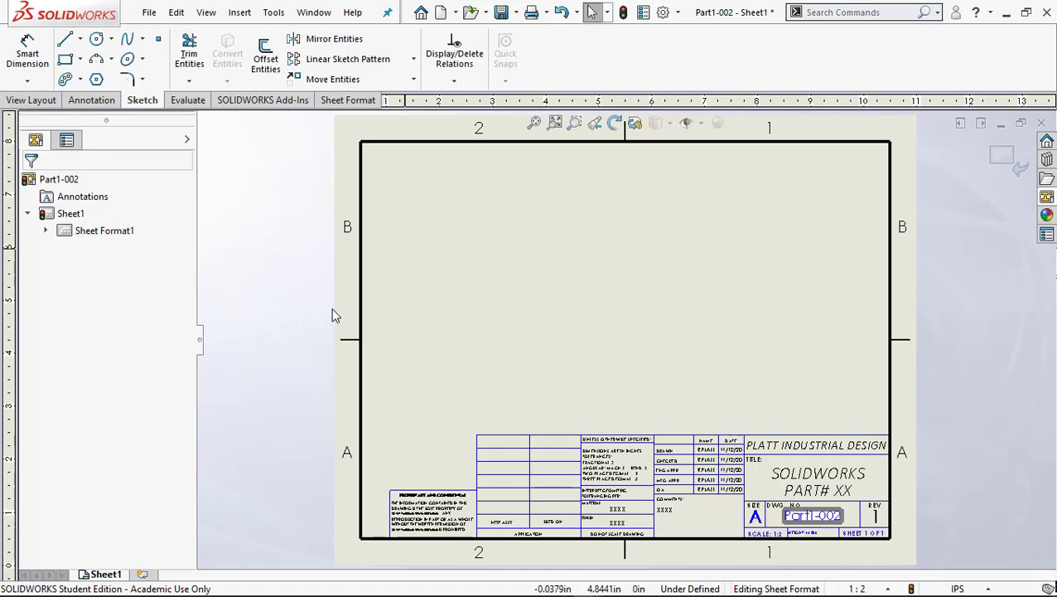
right_click(50, 214)
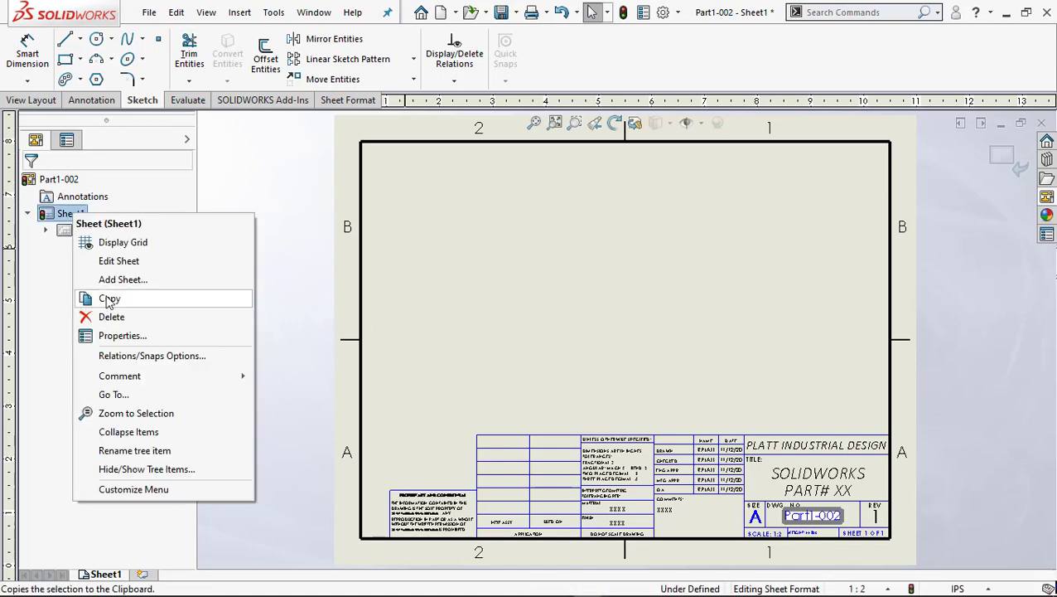
click(117, 262)
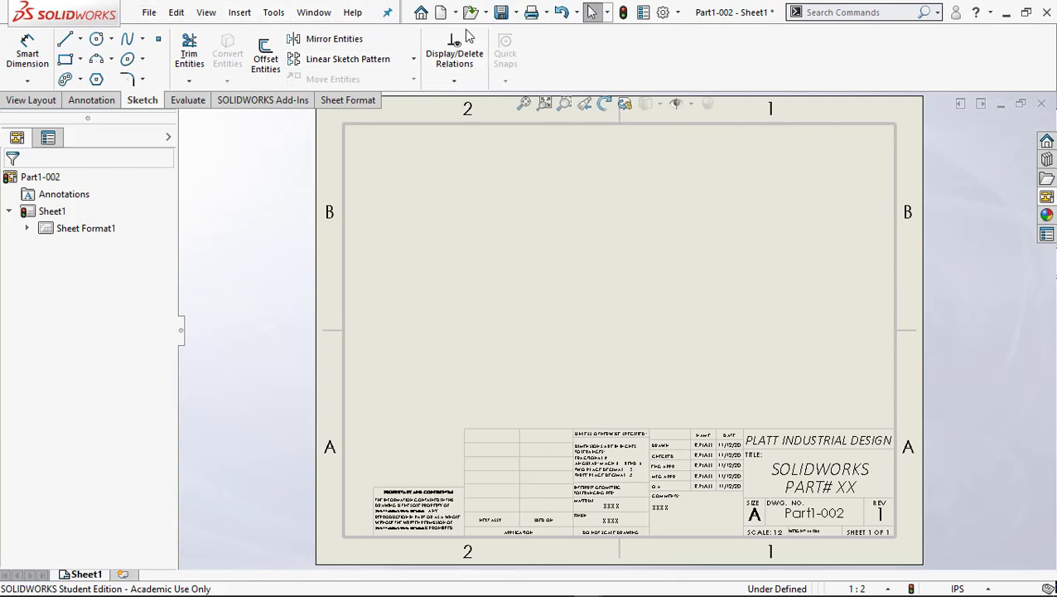
Step: Start saving the drawing as a new file of type Drawing Templates (*.drwdot)
click(517, 13)
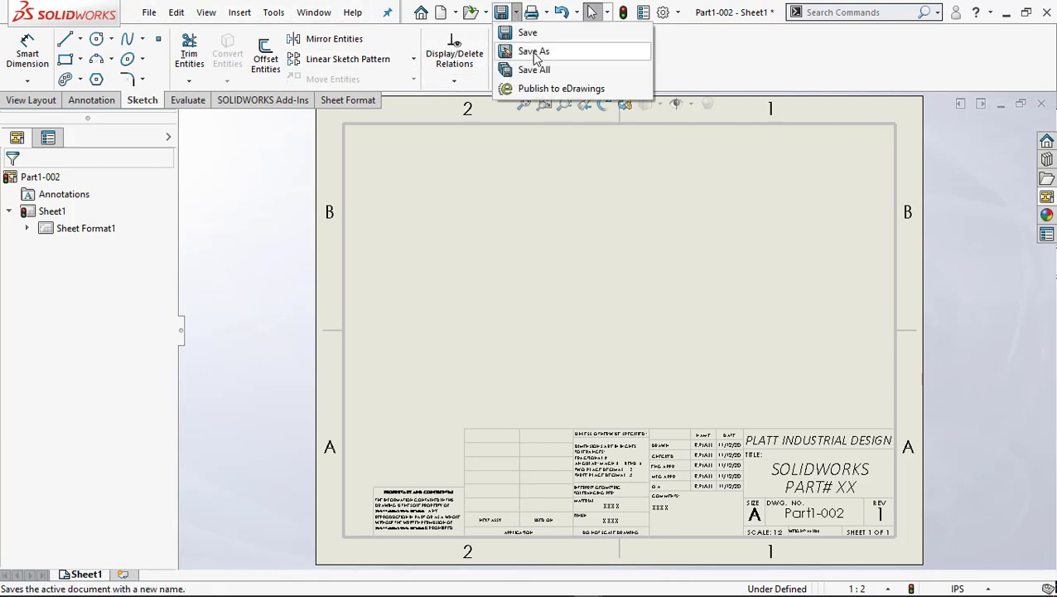
click(534, 52)
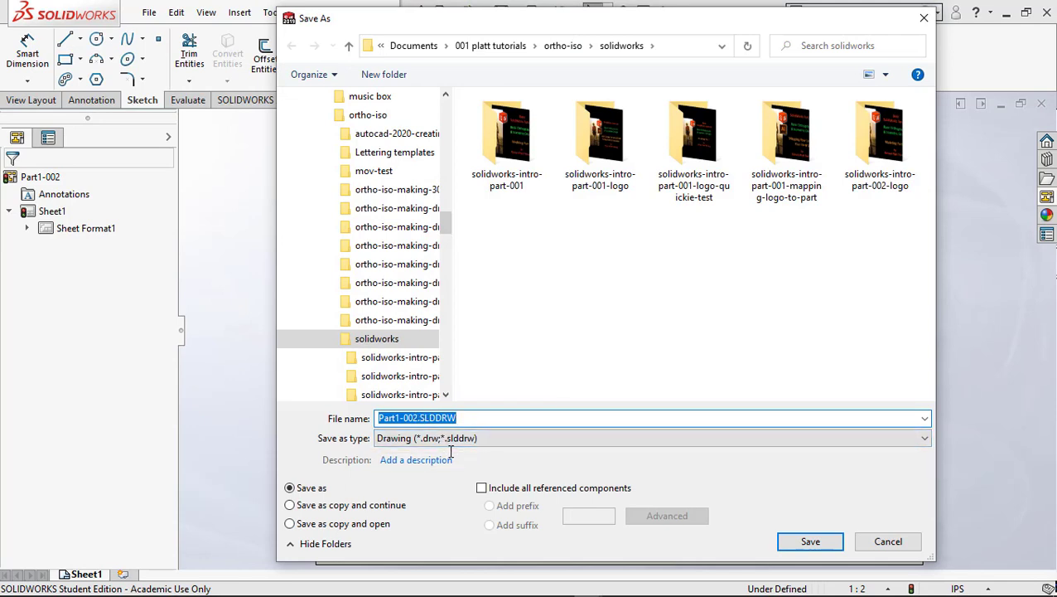
click(443, 440)
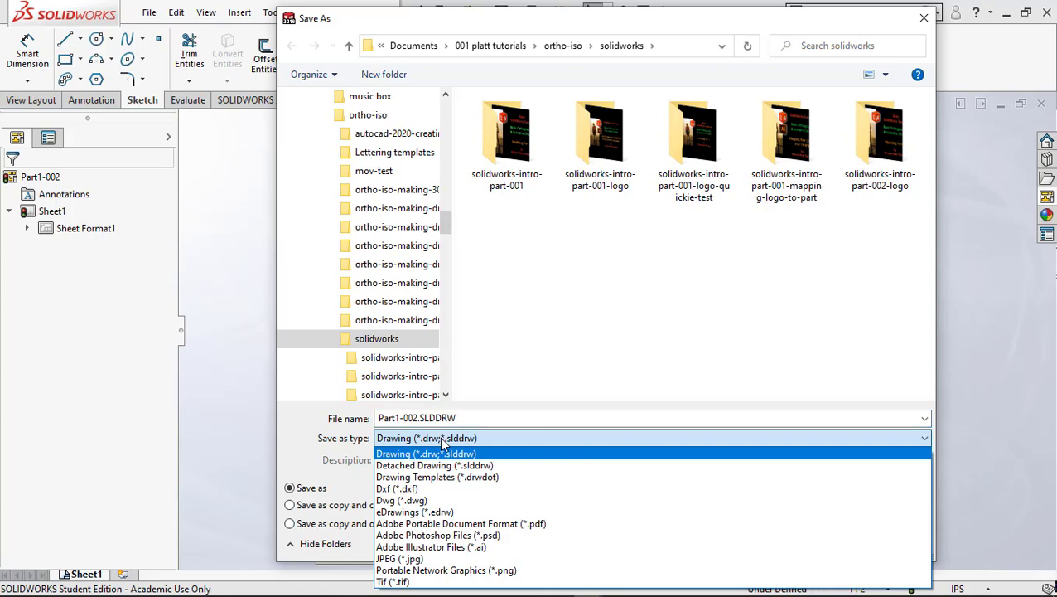
click(495, 478)
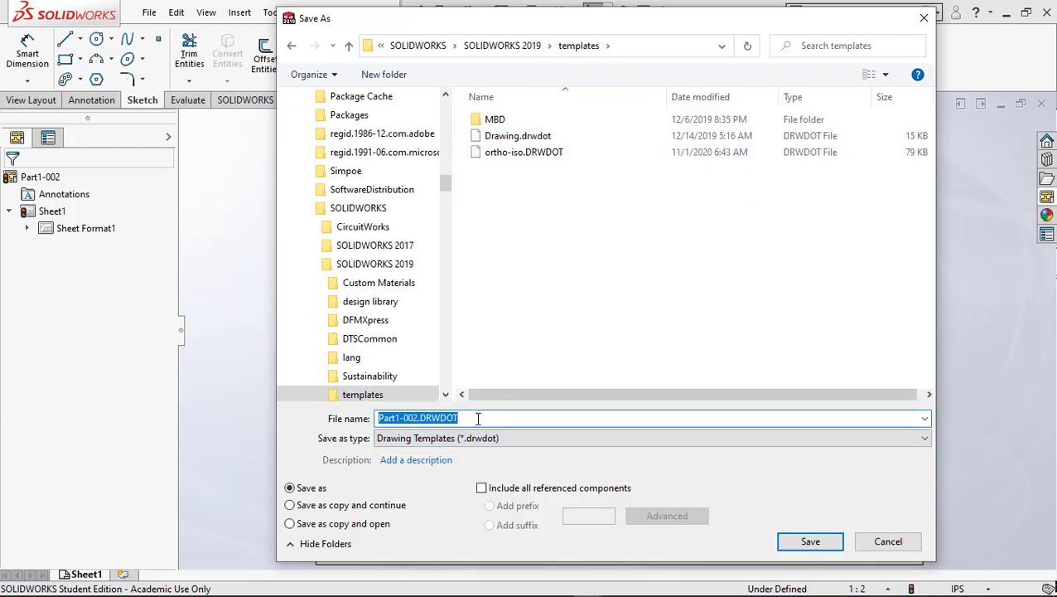
Step: Name the template ortho-iso-v2, save it in the SOLIDWORKS 2019 templates folder, and close it
click(379, 418)
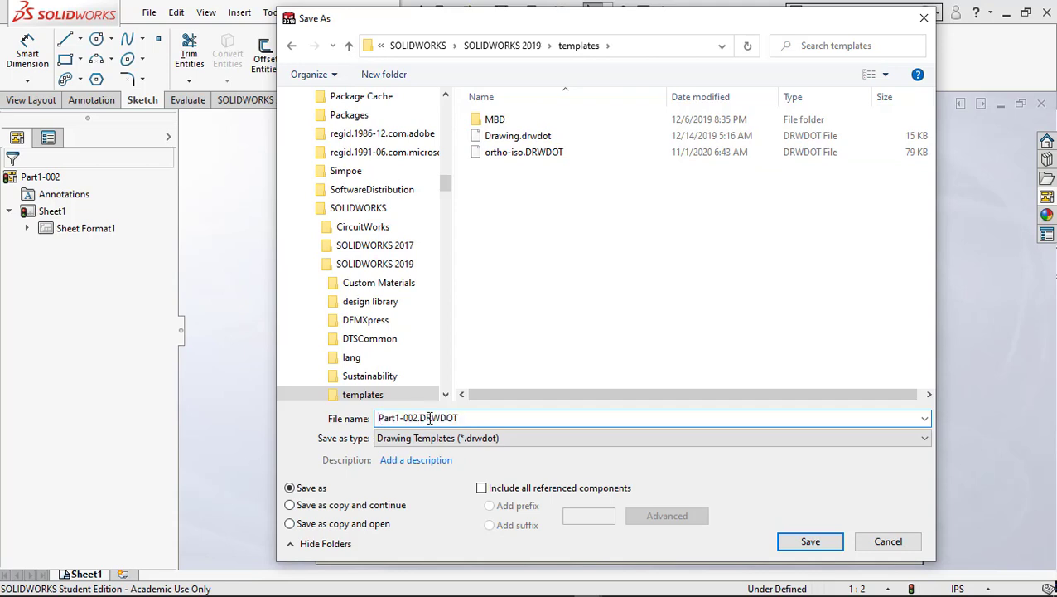
drag(418, 417, 374, 418)
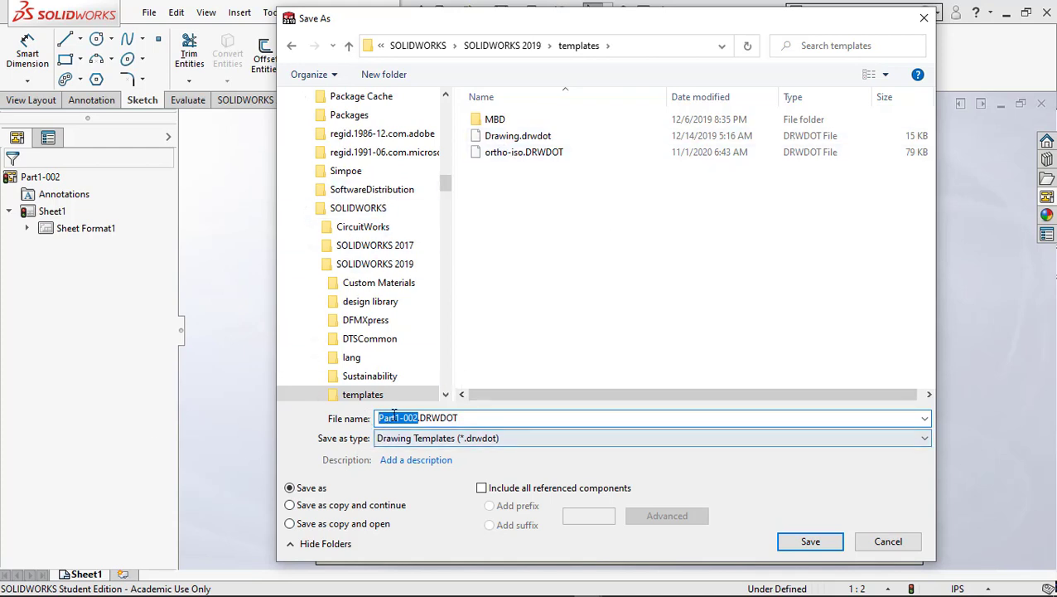
text(Ortho)
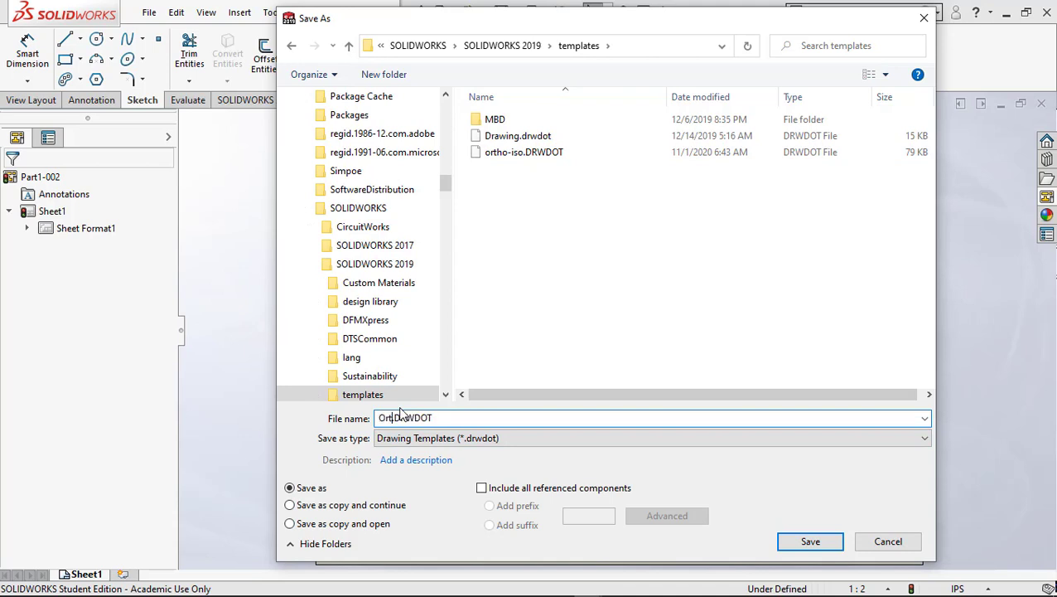
key(BackSpace)
key(BackSpace)
key(BackSpace)
key(BackSpace)
key(BackSpace)
text(ortho-iso-v2)
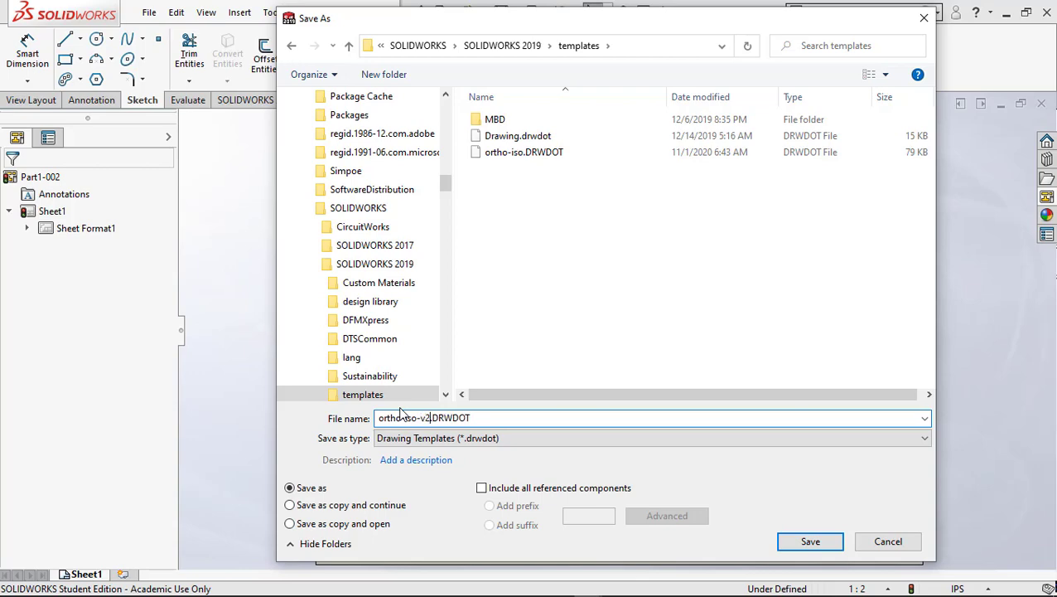
click(809, 543)
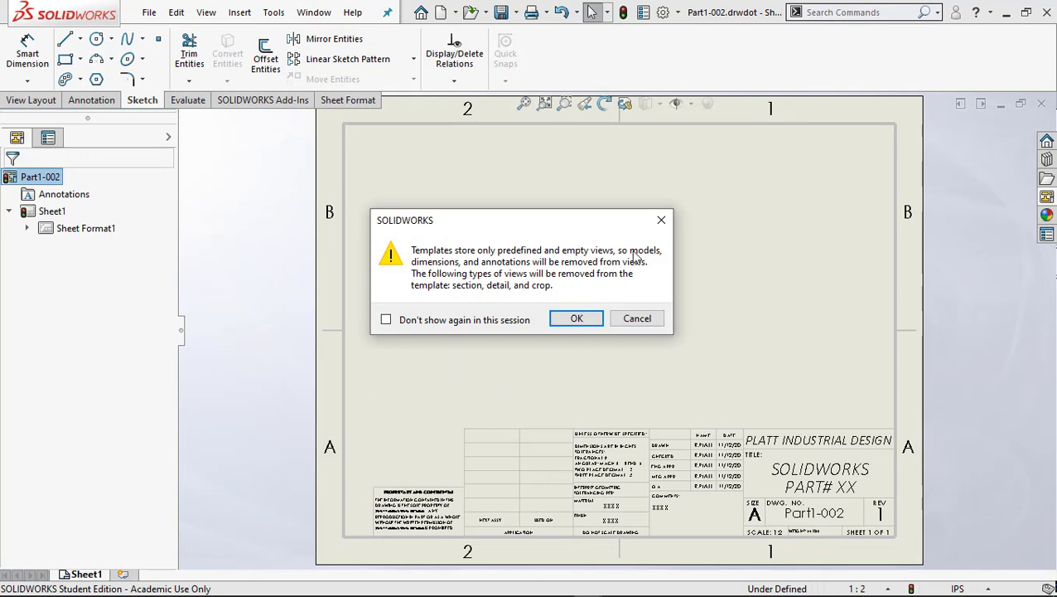
click(577, 319)
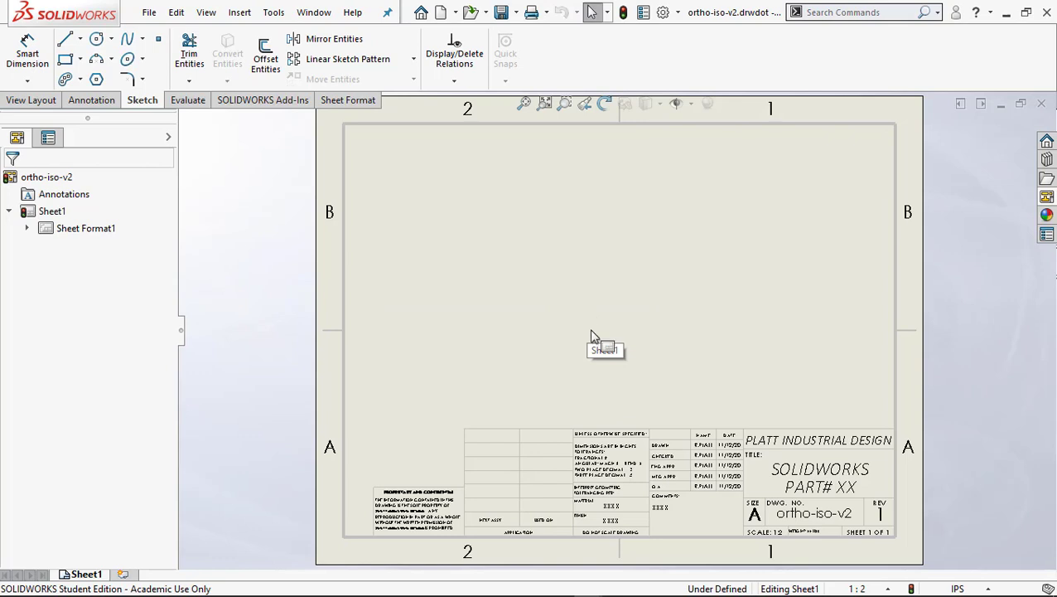
click(150, 13)
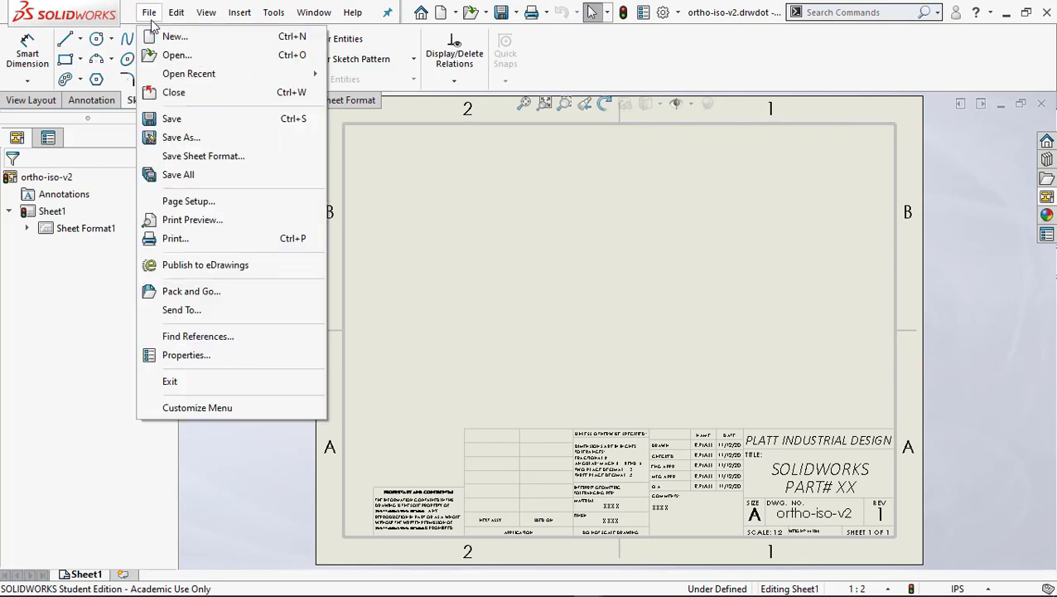
click(187, 95)
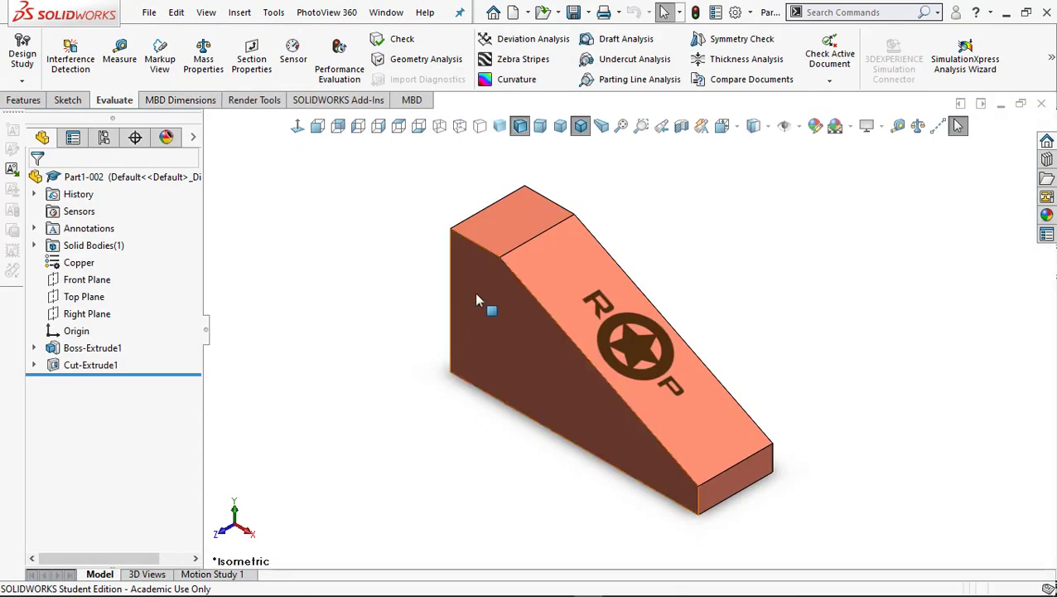
Step: Try to find the saved template among the sheet format files for a new drawing made from the wedge part
click(529, 13)
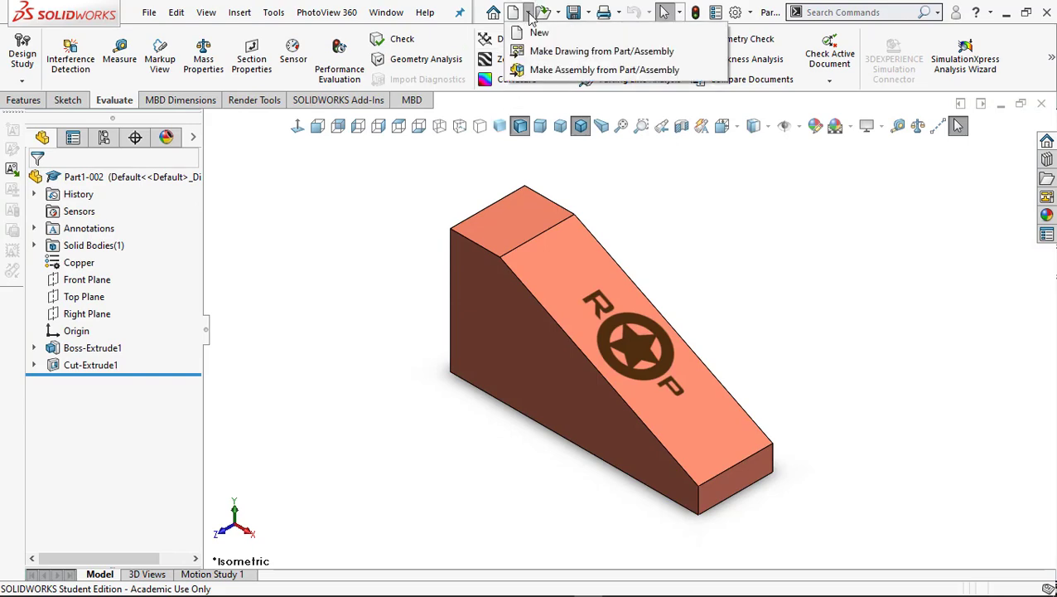
click(547, 50)
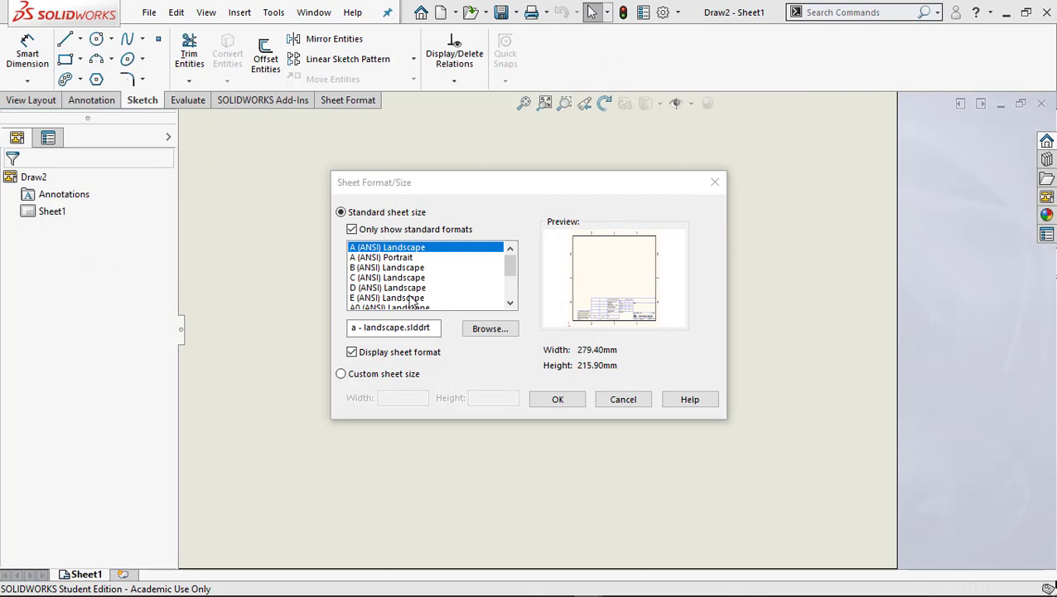
drag(510, 265, 508, 234)
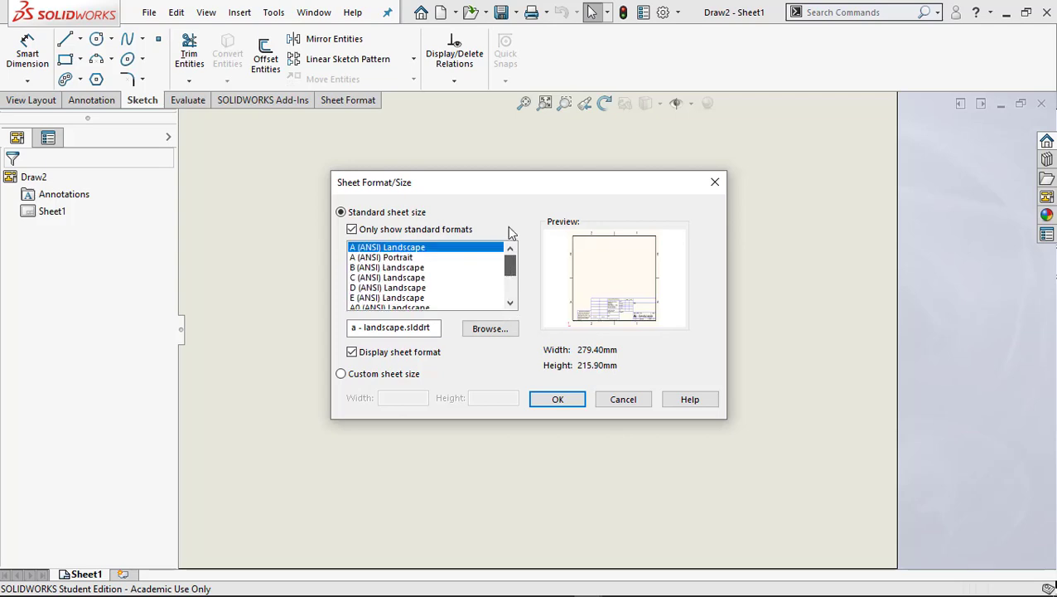
click(488, 329)
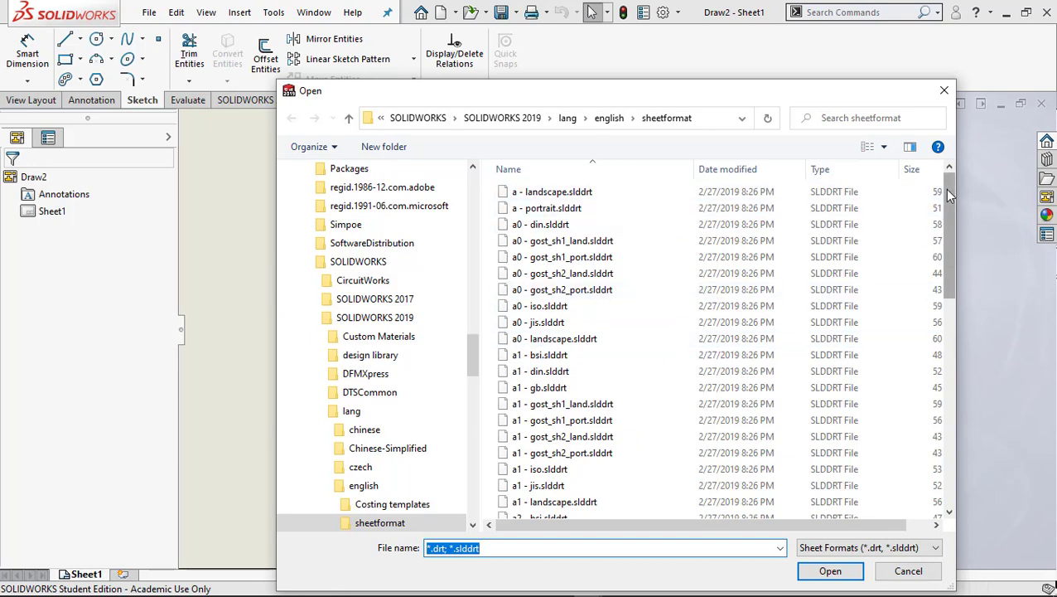
drag(944, 188, 952, 408)
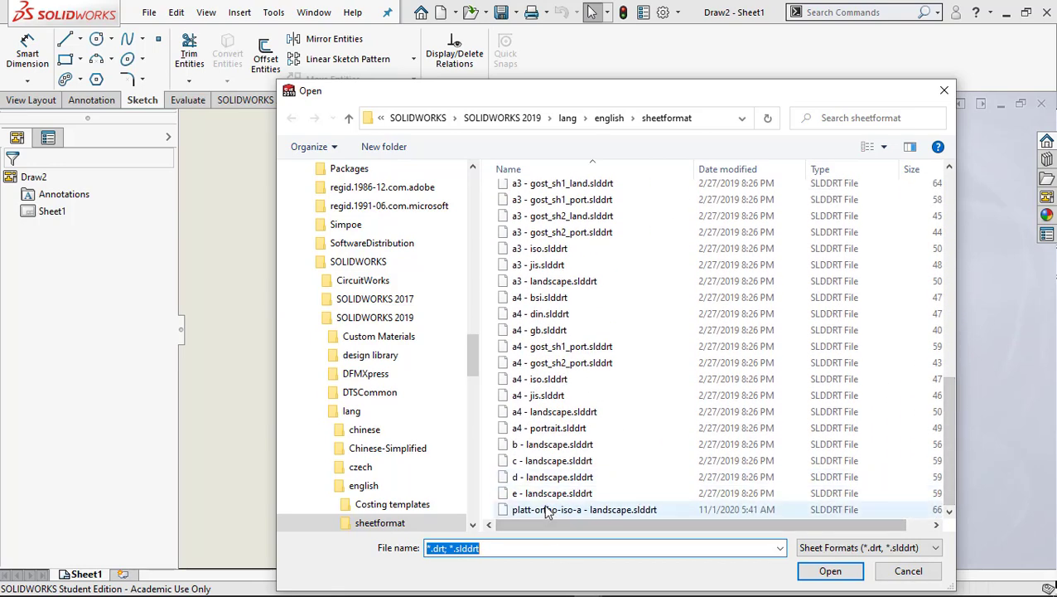
scroll(547, 510, up, 11)
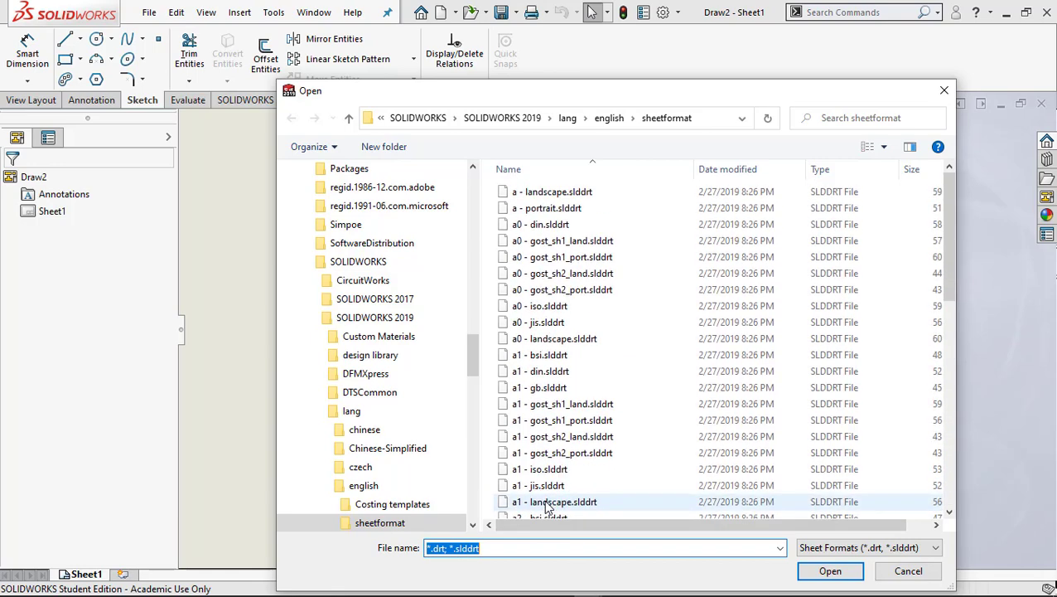
scroll(517, 277, down, 11)
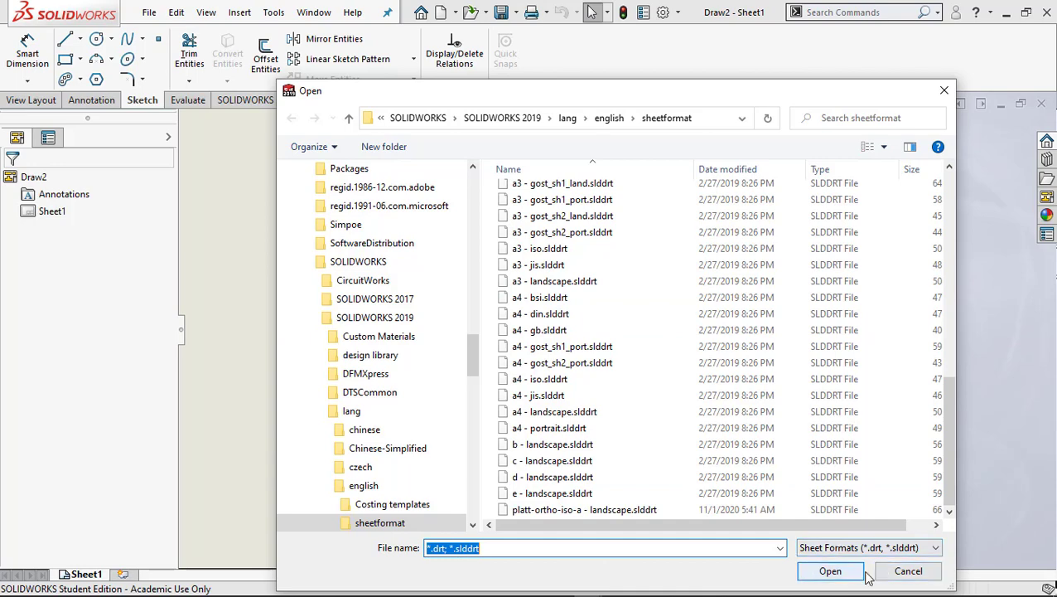
click(908, 571)
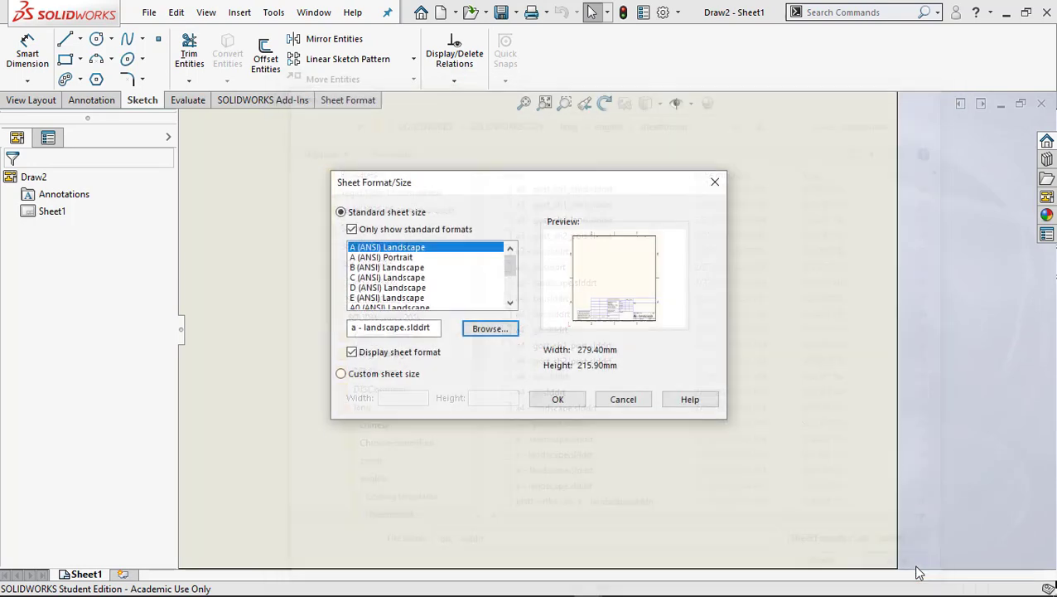
click(625, 401)
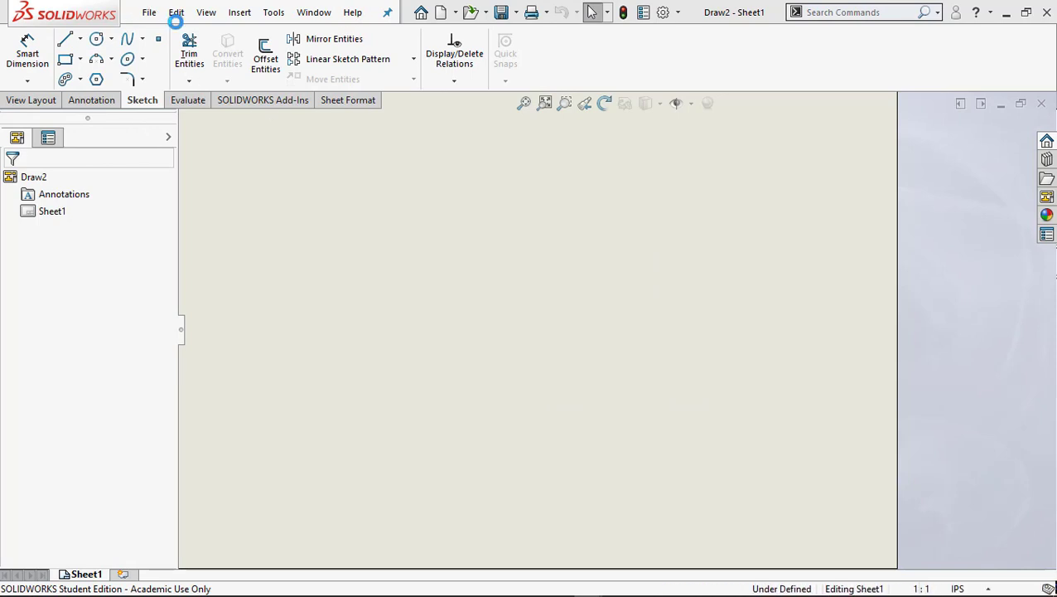
Step: Close the blank drawing of the wedge part without saving it
click(186, 15)
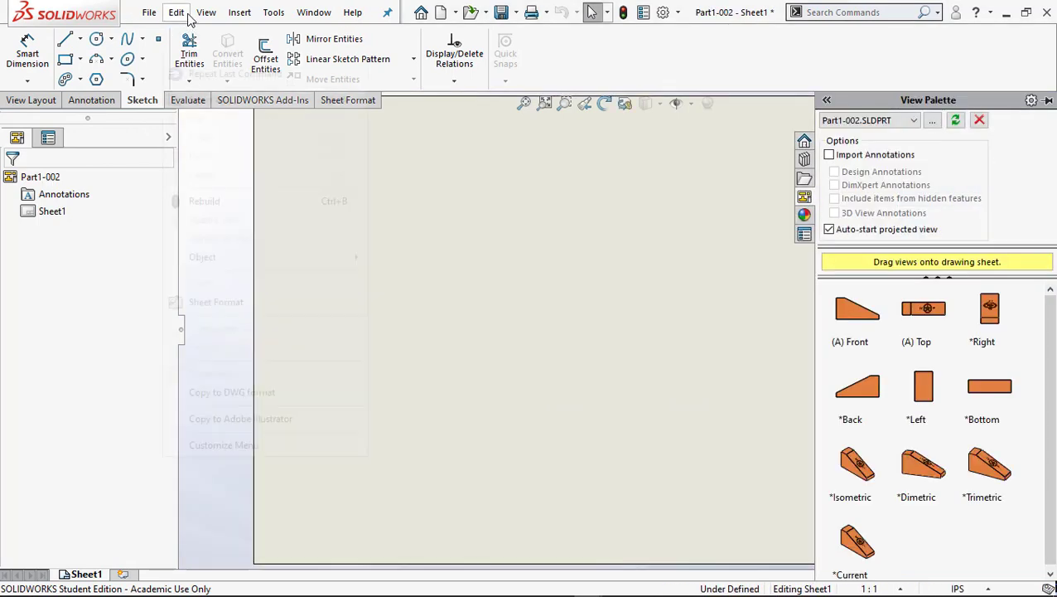
mouse_move(149, 13)
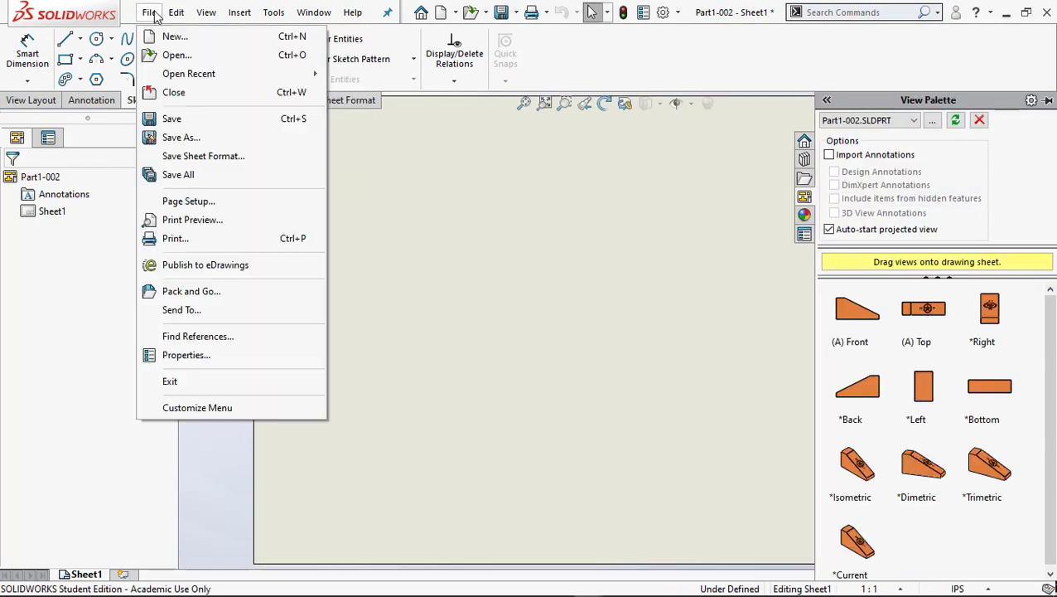
click(174, 92)
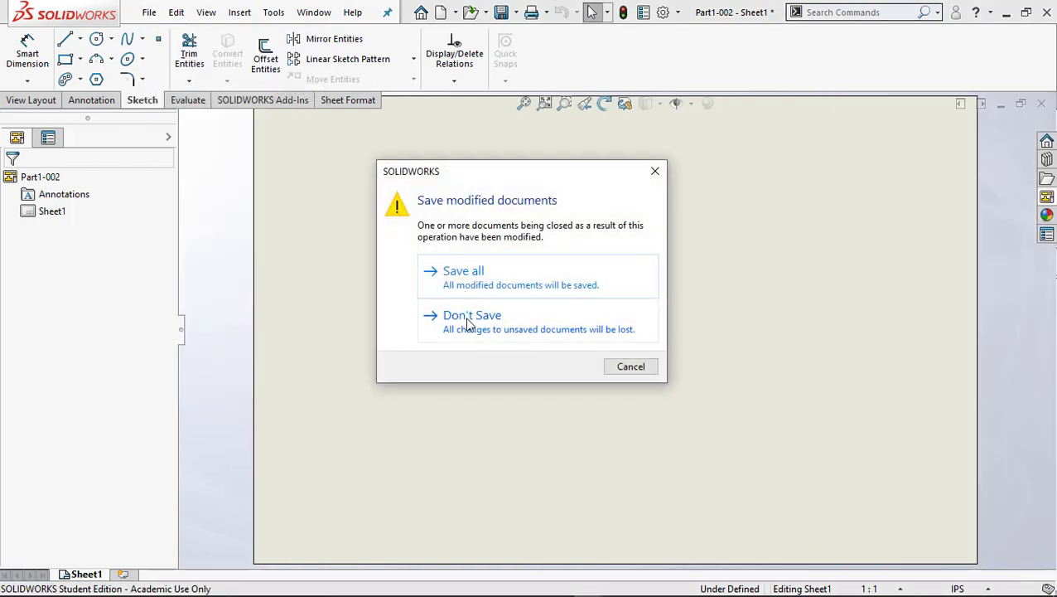
click(468, 319)
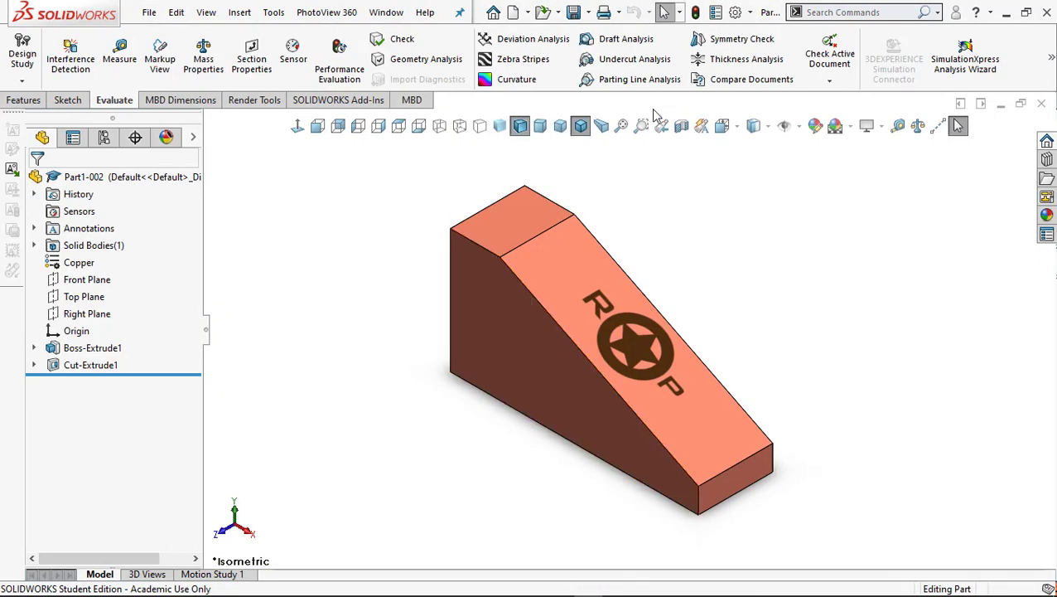
Step: Close the wedge part so that no document remains open
click(528, 13)
click(528, 13)
click(529, 14)
click(149, 11)
click(178, 109)
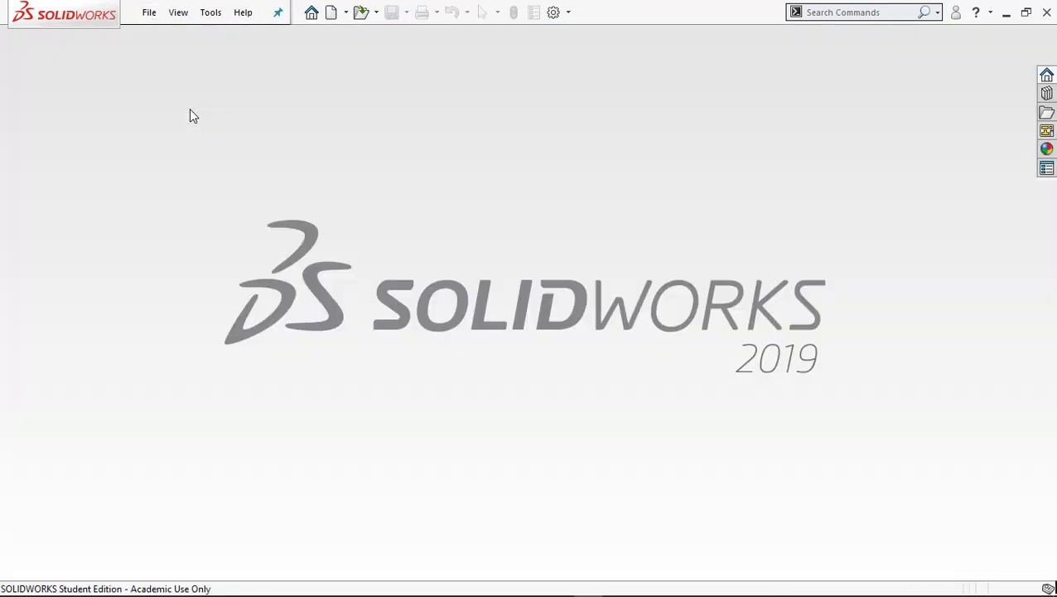
Step: Switch the new document dialog to its advanced template list, preview the ortho-iso-v2 template, and cancel the new document
click(345, 11)
click(346, 13)
click(347, 14)
click(353, 33)
click(646, 220)
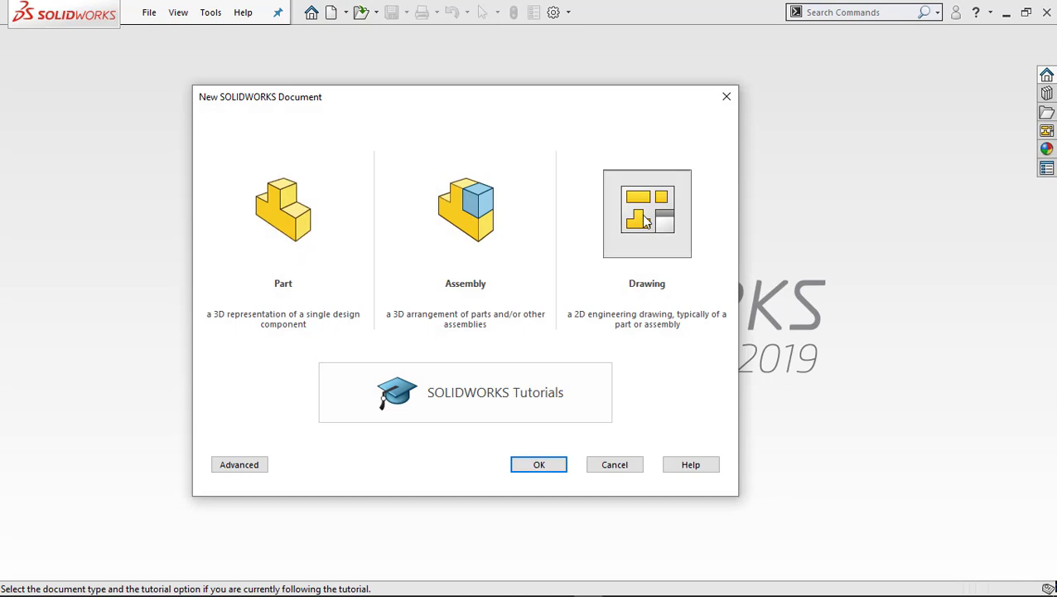
click(239, 464)
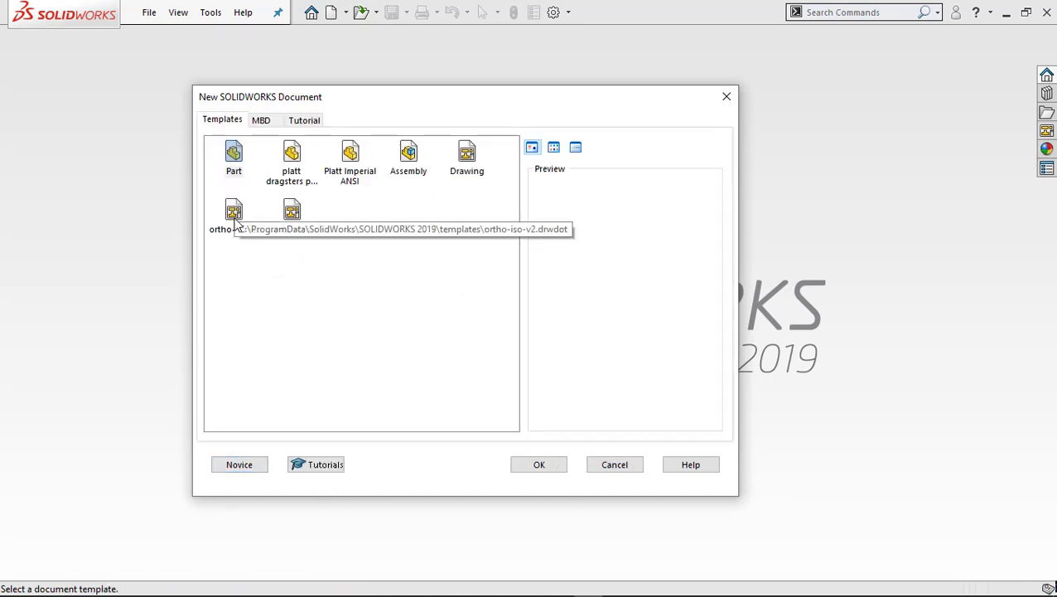
click(235, 217)
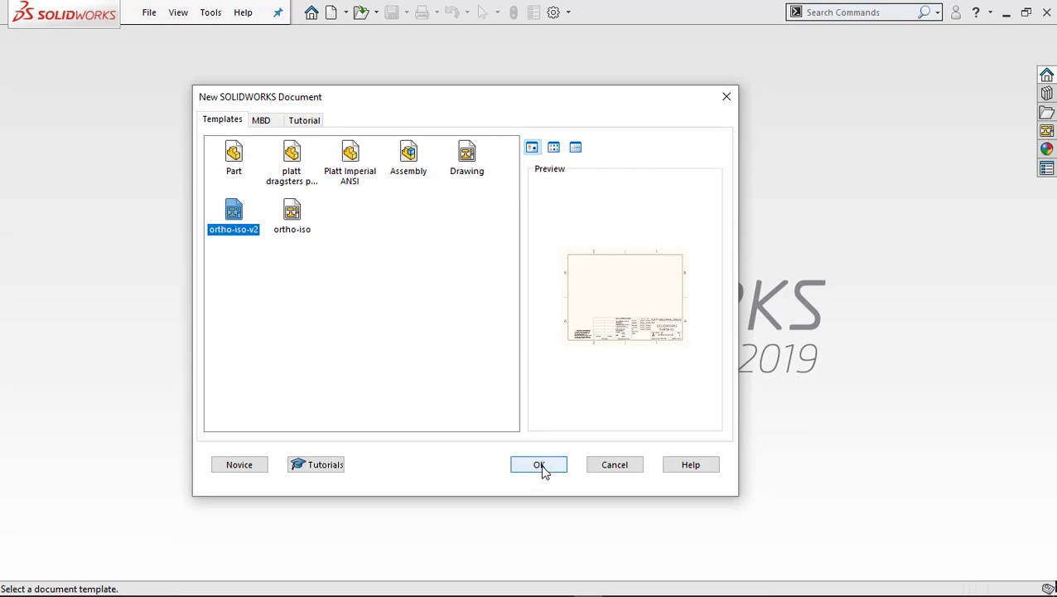
click(610, 468)
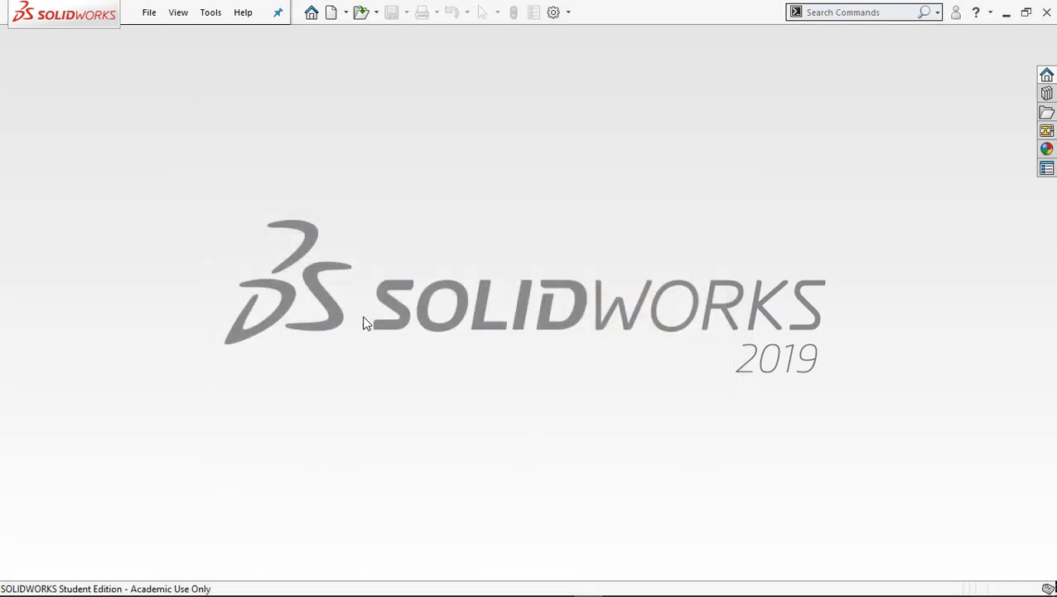
Step: Reopen the part Part1-002.SLDPRT from the recent documents
click(345, 11)
click(376, 12)
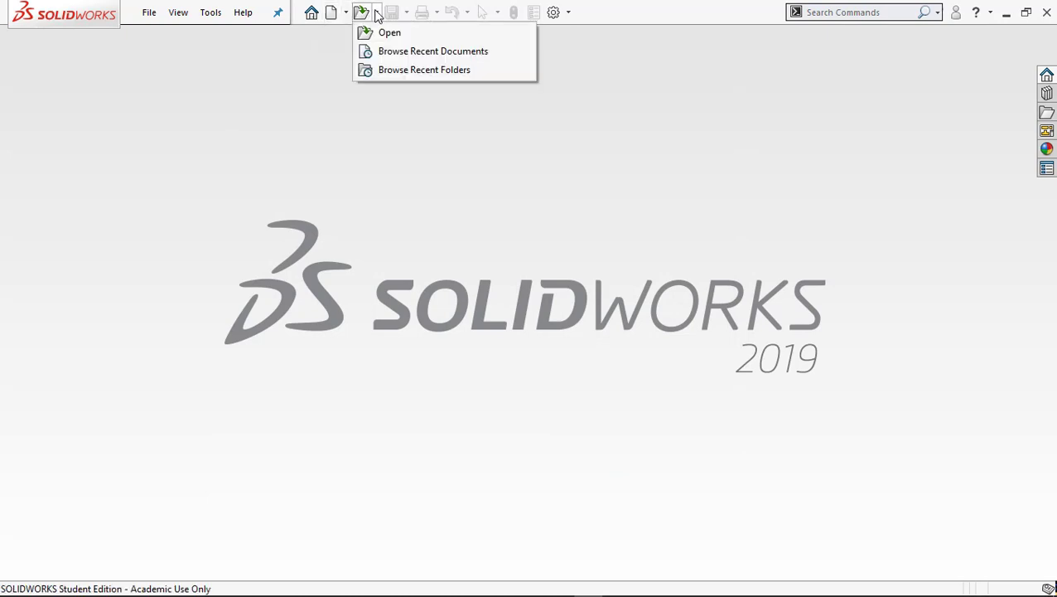
click(381, 52)
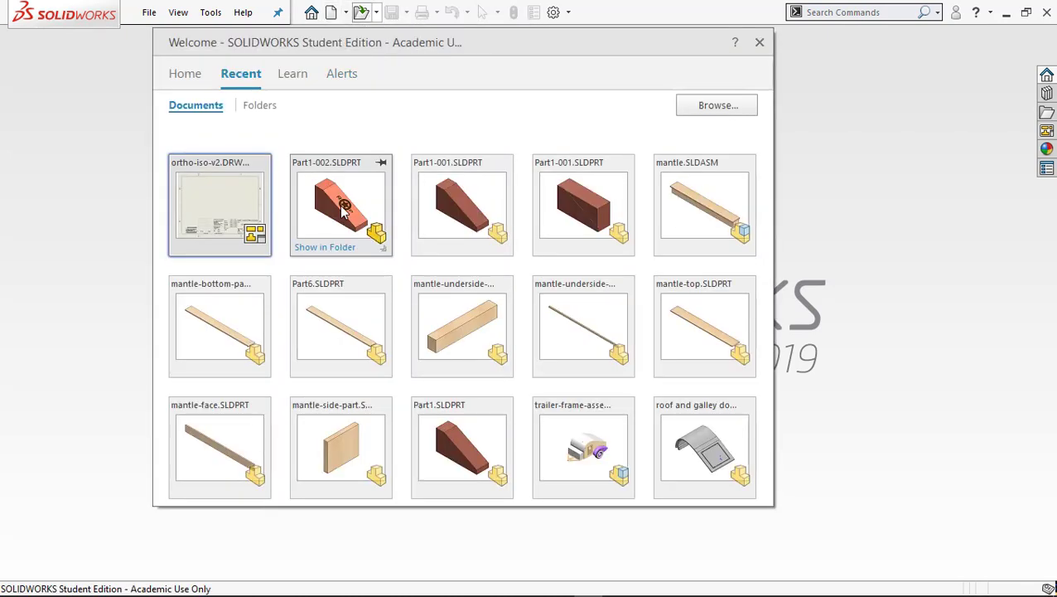
click(341, 205)
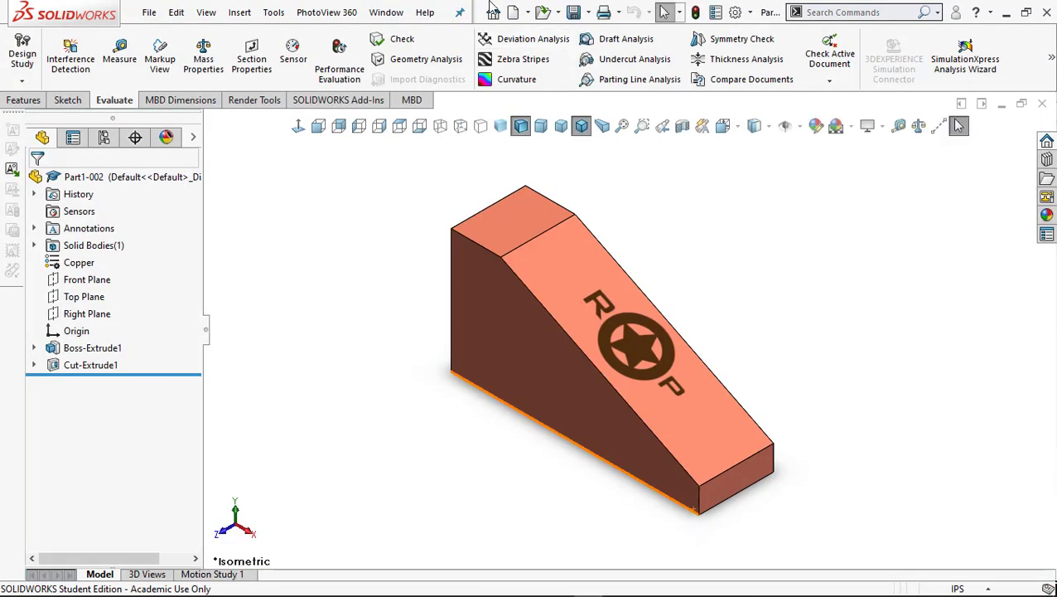
Step: Make a new drawing from the wedge part using the ortho-iso-v2 template
click(528, 12)
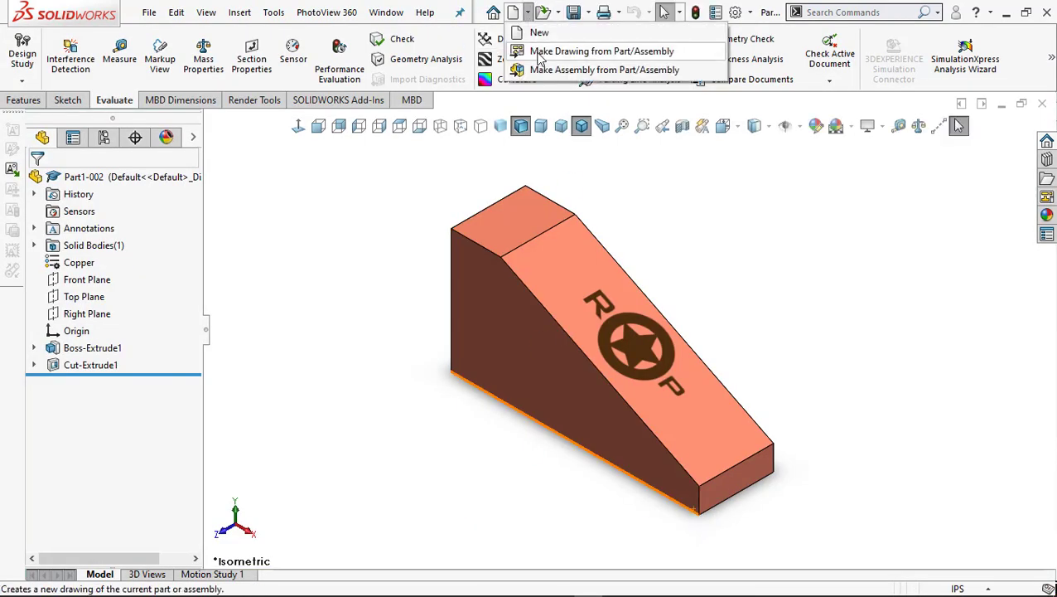
click(540, 52)
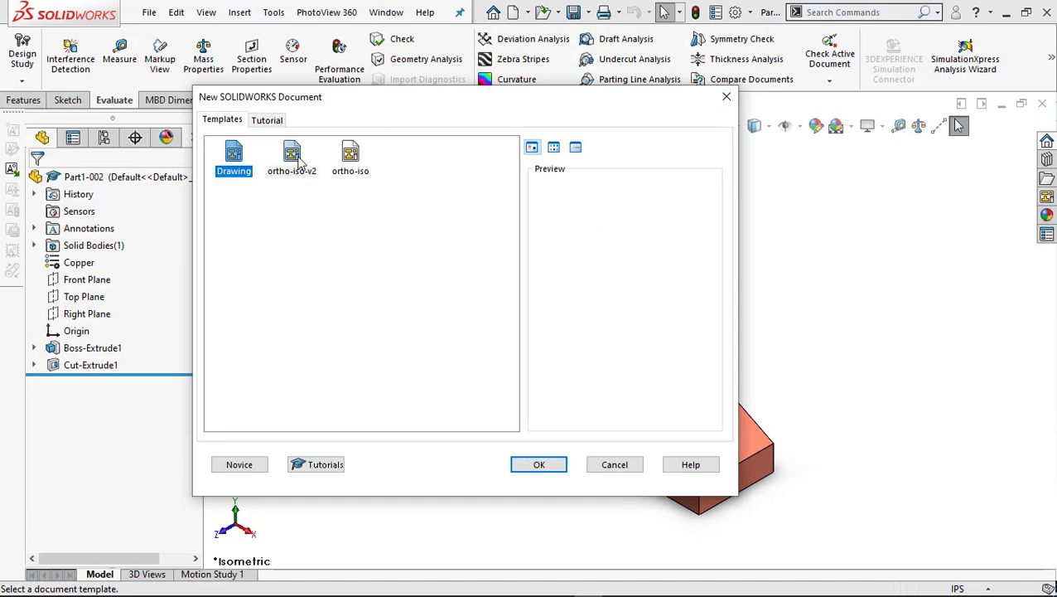
click(298, 162)
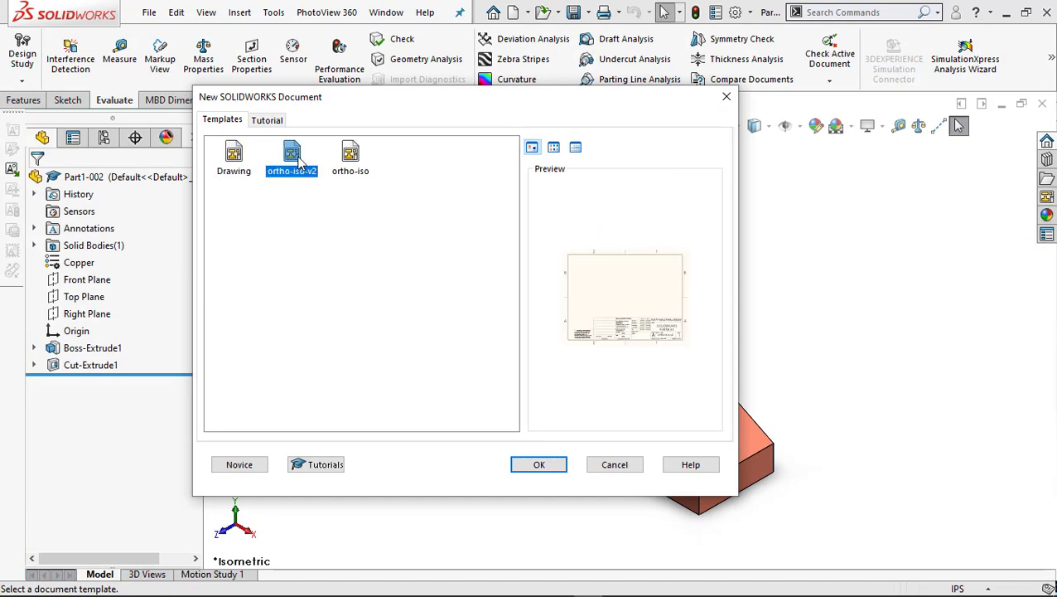
click(538, 464)
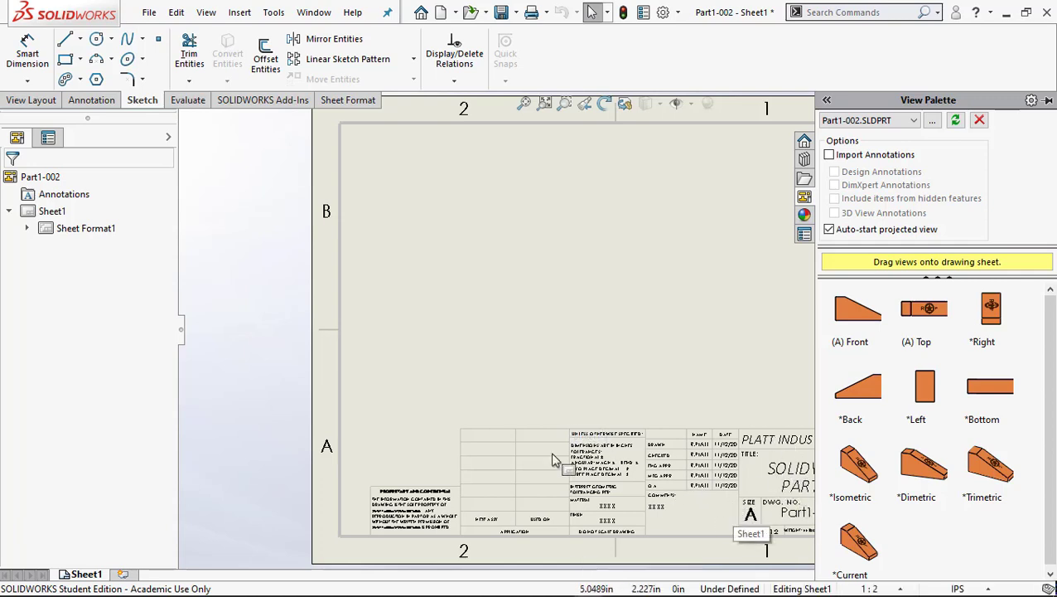
Step: Place the wedge's front view on the sheet with projected top, right and isometric views, and finish the view placement
drag(867, 322, 476, 340)
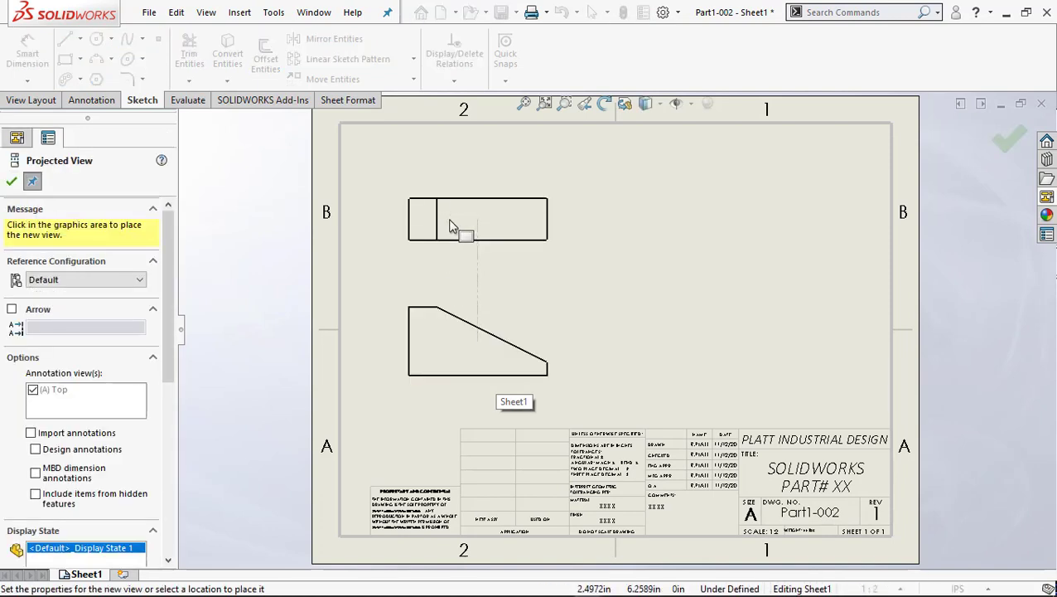
click(456, 240)
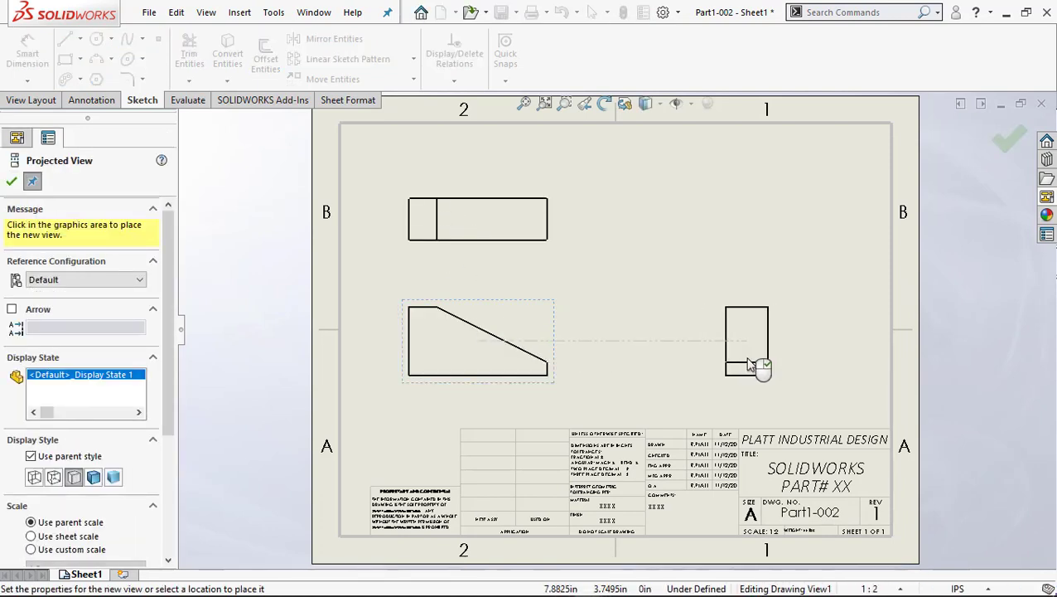
click(754, 362)
click(688, 234)
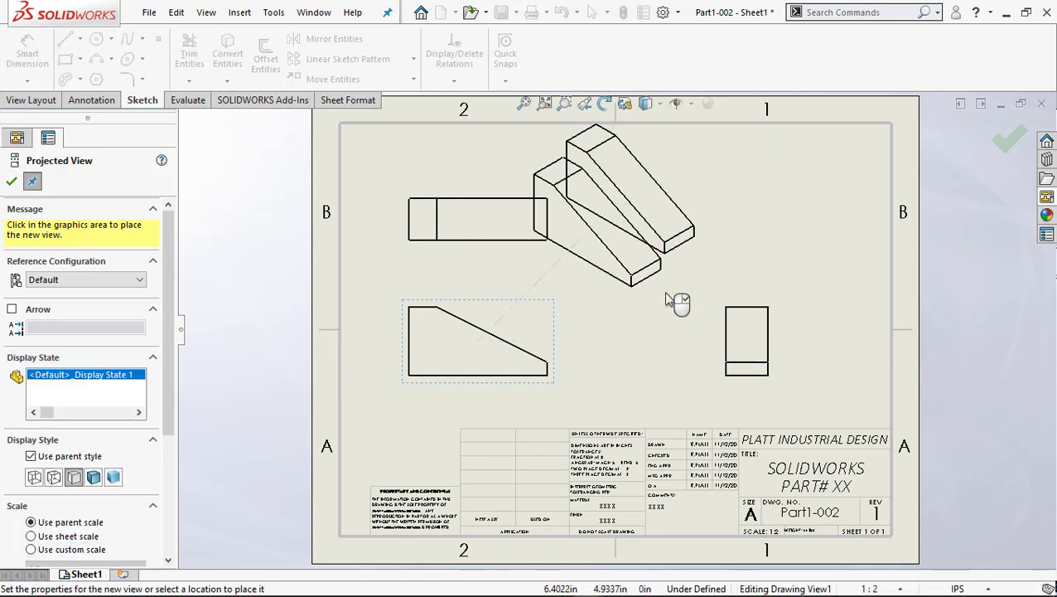
click(11, 180)
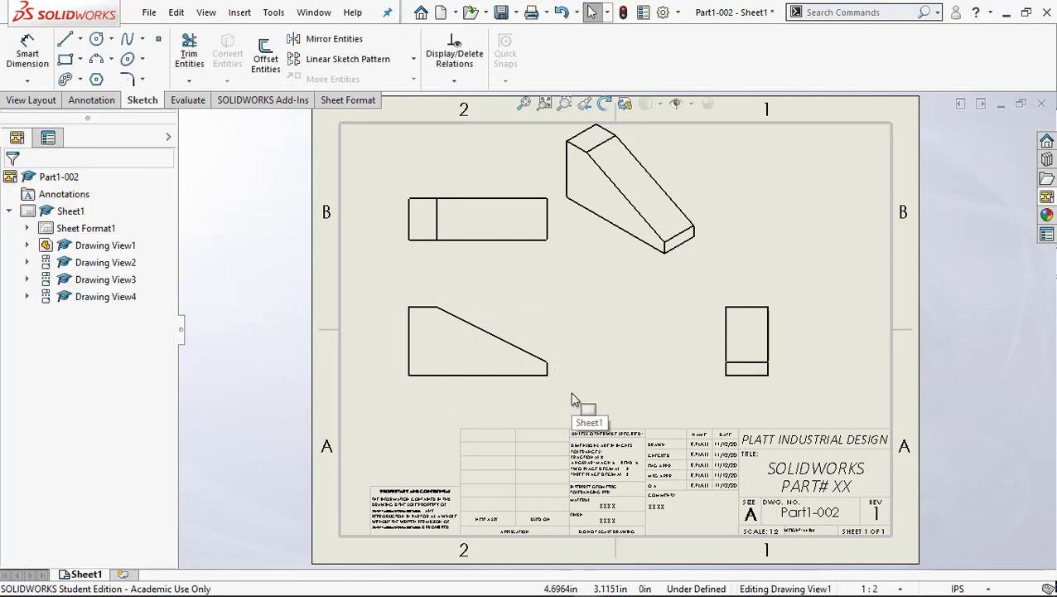